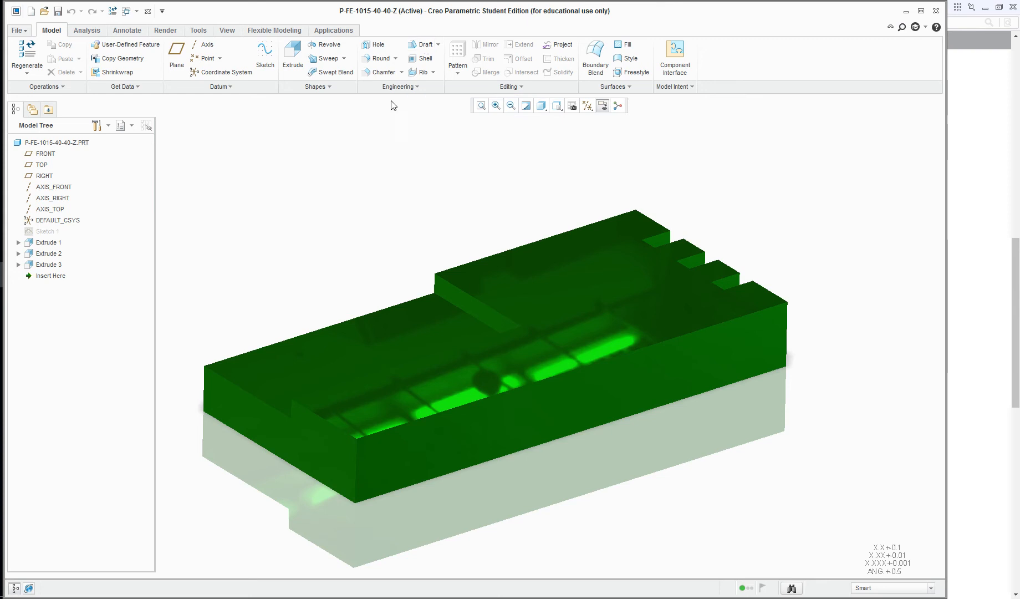
# Examine the recessed pocket's step walls and the three inner walls of the end slot on the pocket side of the block.
pyautogui.click(484, 312)
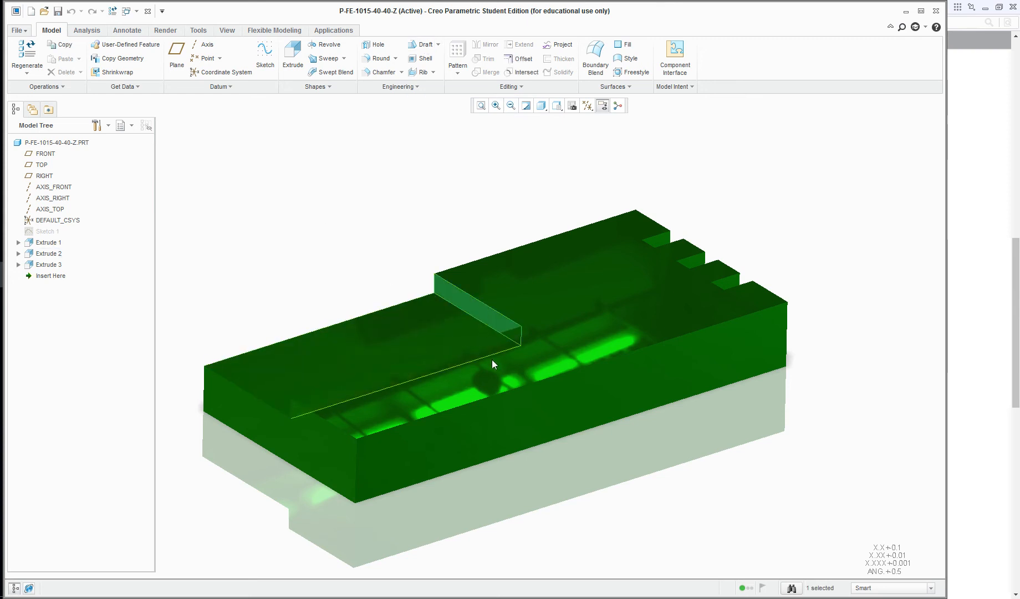
pyautogui.moveTo(492, 359); pyautogui.dragTo(483, 383, button='middle')
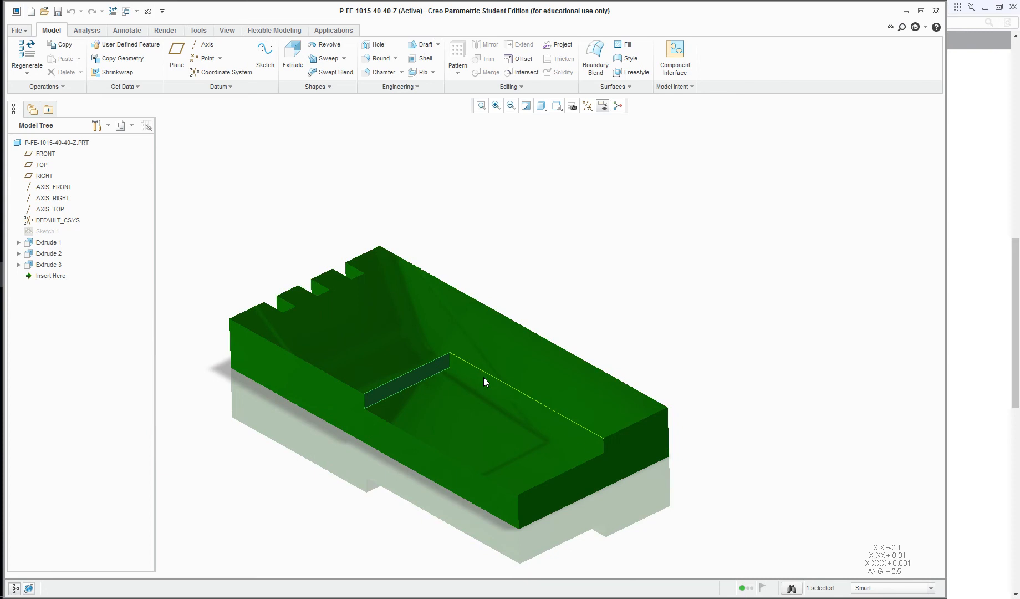
pyautogui.click(484, 377)
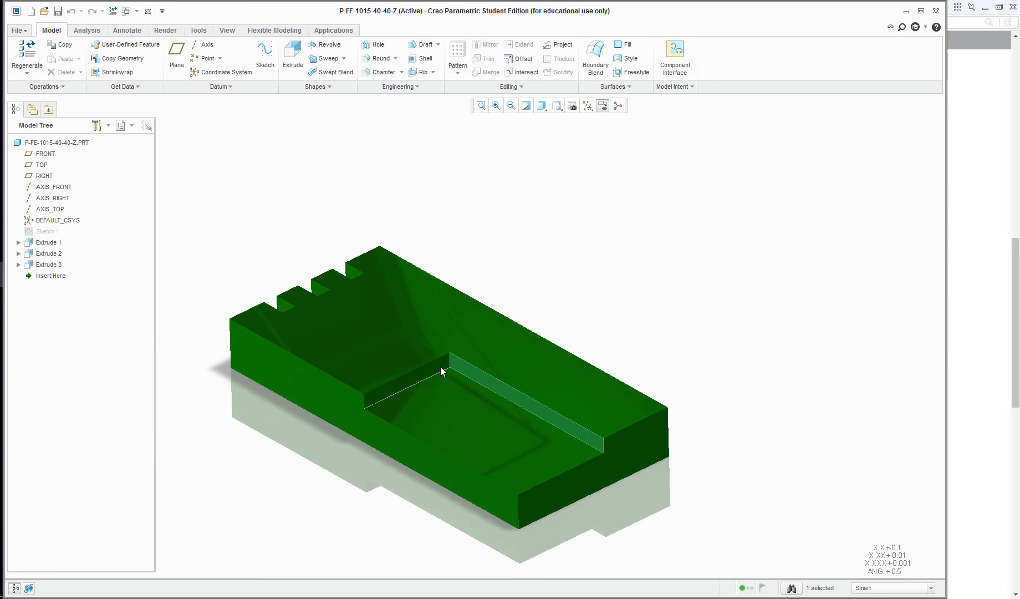
pyautogui.click(570, 311)
pyautogui.moveTo(591, 319); pyautogui.dragTo(423, 346, button='middle')
pyautogui.scroll(4, 424, 348)
pyautogui.scroll(-6, 606, 348)
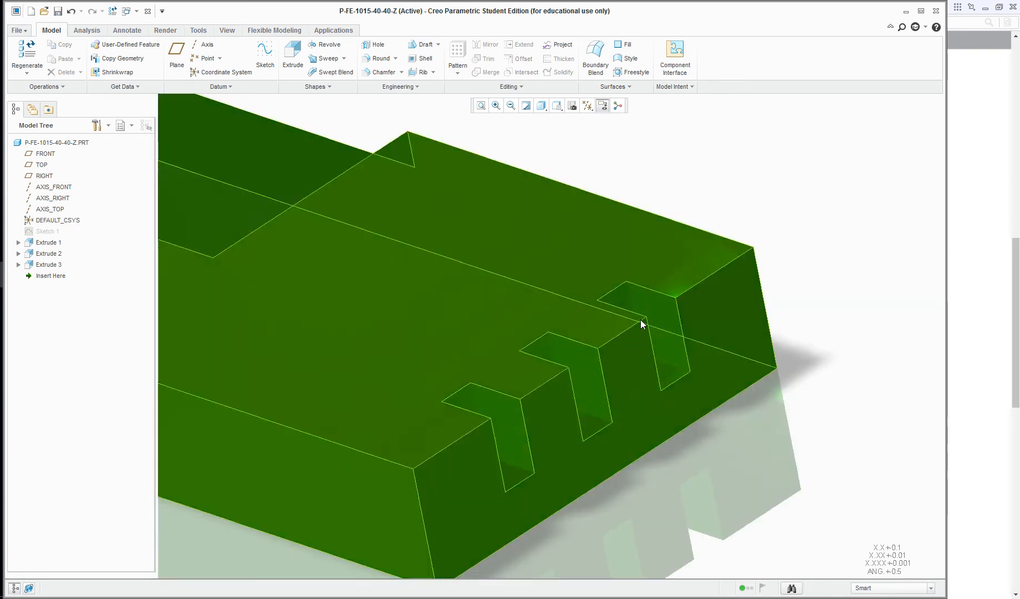
pyautogui.click(656, 309)
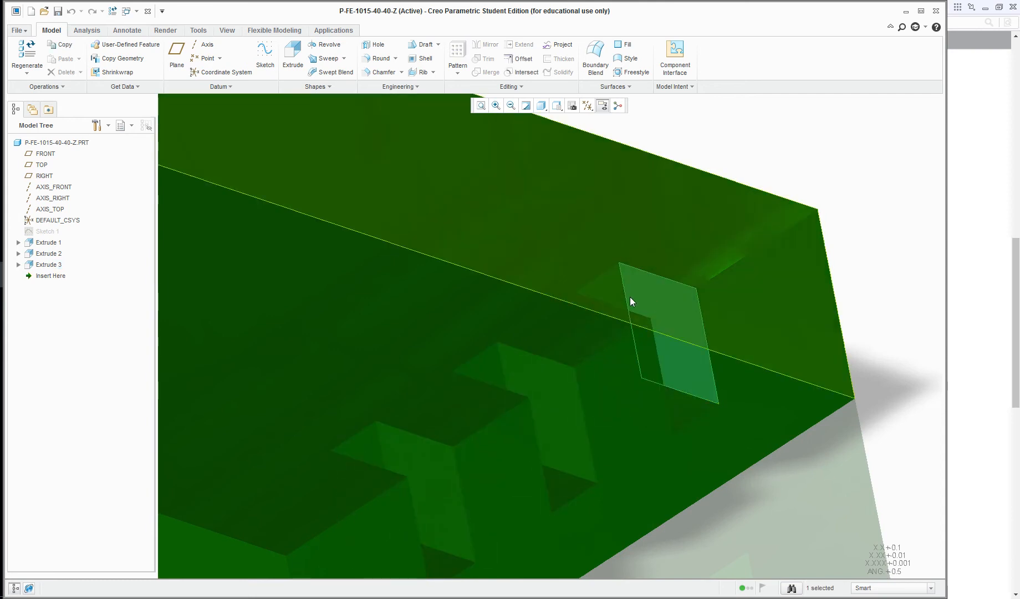
pyautogui.keyDown('ctrl'); pyautogui.click(618, 297); pyautogui.keyUp('ctrl')
pyautogui.moveTo(715, 366)
pyautogui.mouseDown(button='middle')
pyautogui.moveTo(660, 364)
pyautogui.moveTo(658, 389)
pyautogui.moveTo(654, 337)
pyautogui.moveTo(726, 355)
pyautogui.mouseUp(button='middle')
pyautogui.keyDown('ctrl'); pyautogui.click(654, 337); pyautogui.keyUp('ctrl')
pyautogui.scroll(5, 726, 356)
pyautogui.scroll(-3, 736, 303)
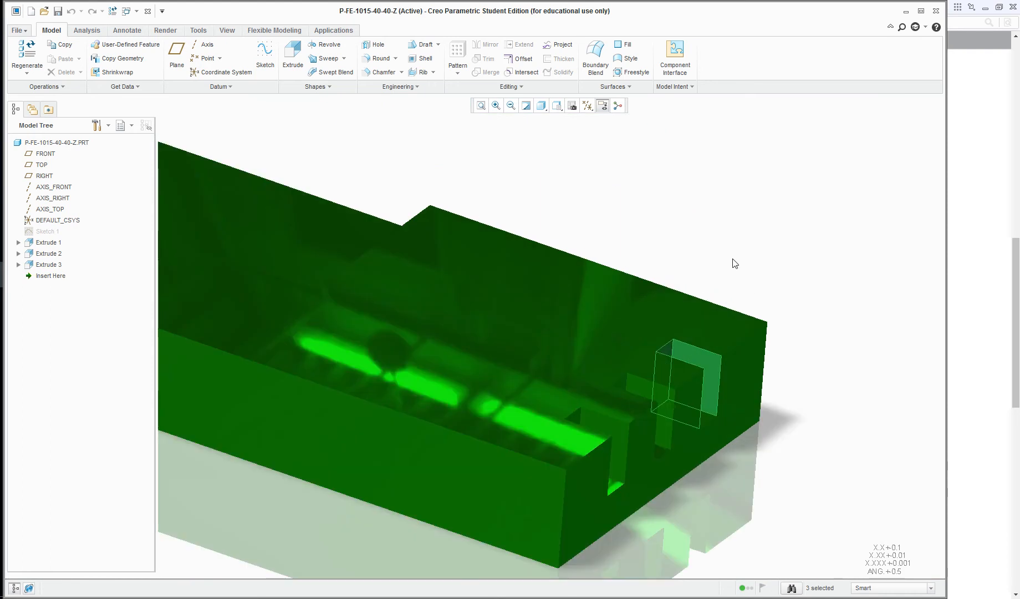
pyautogui.click(677, 223)
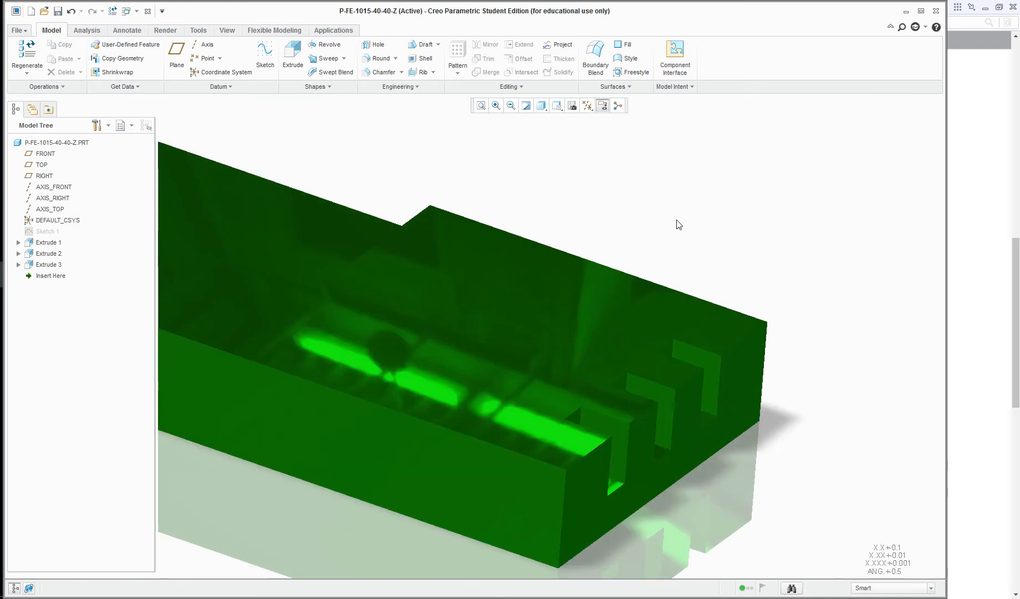
# Start a Draft feature and set the block's large upper face as the pull direction.
pyautogui.click(426, 47)
pyautogui.click(64, 87)
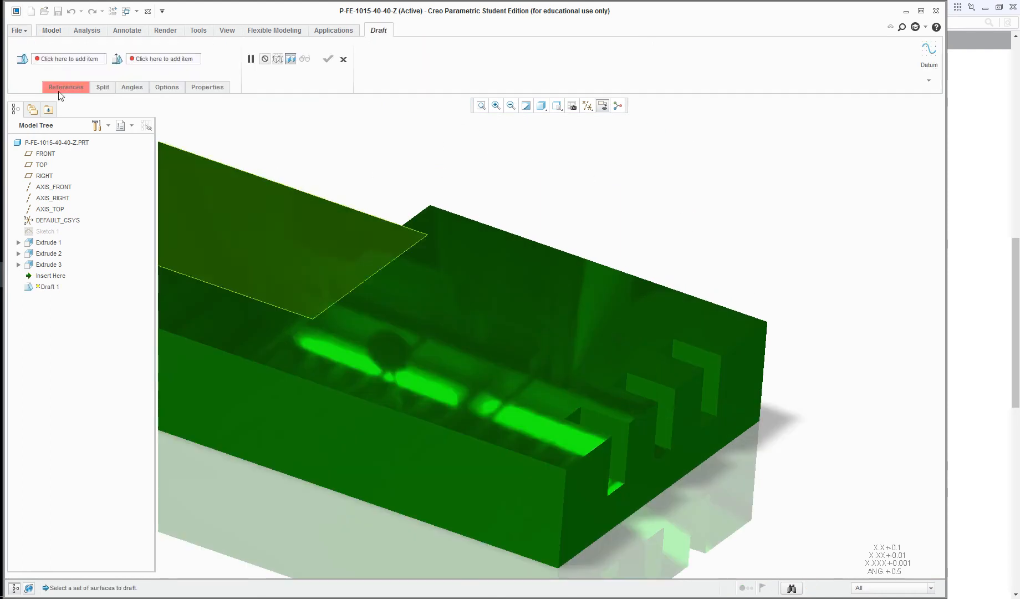
pyautogui.click(73, 190)
pyautogui.scroll(-5, 428, 291)
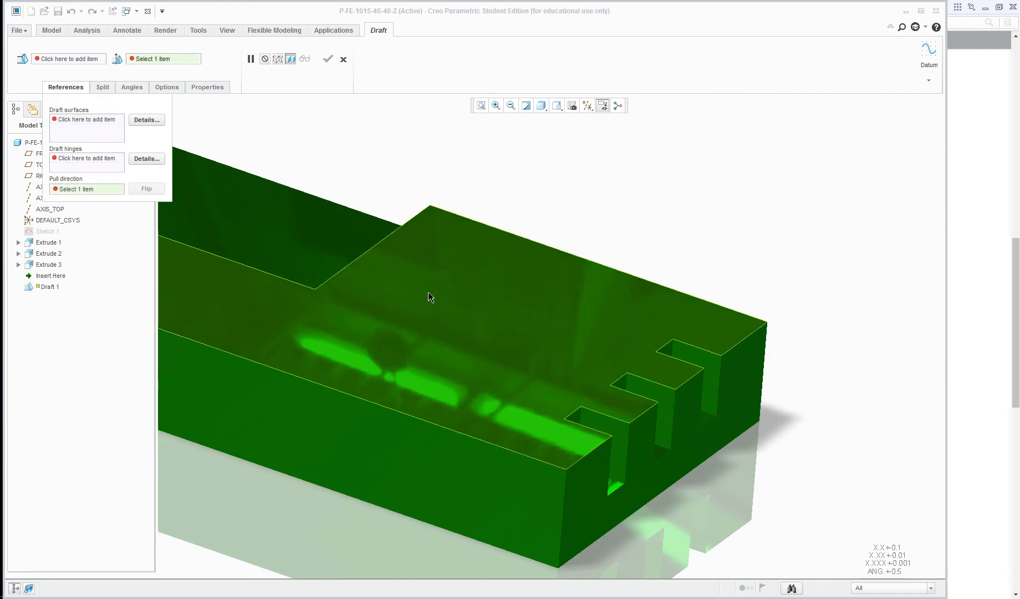
pyautogui.scroll(5, 505, 382)
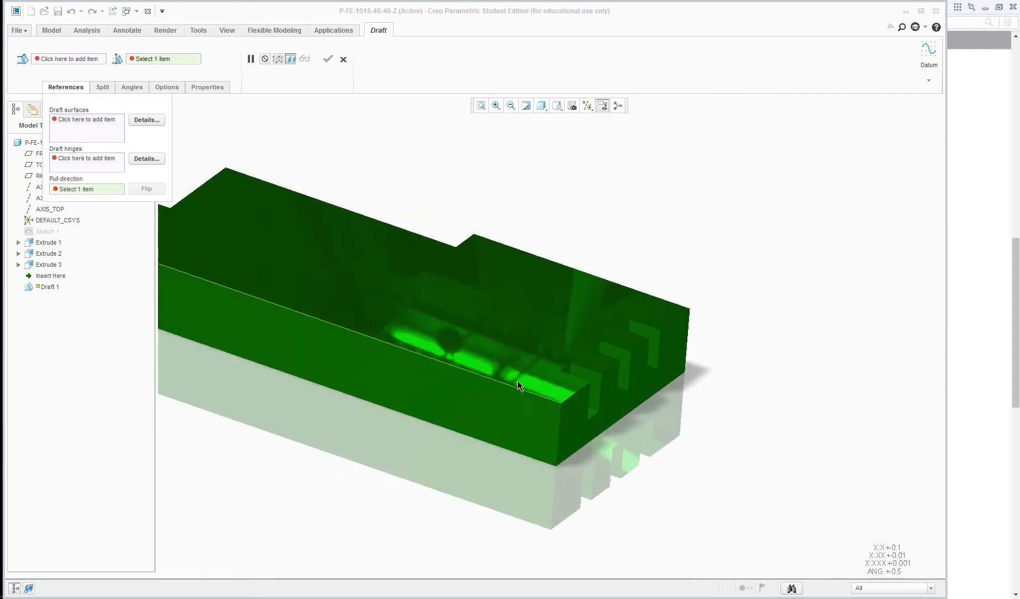
pyautogui.click(540, 304)
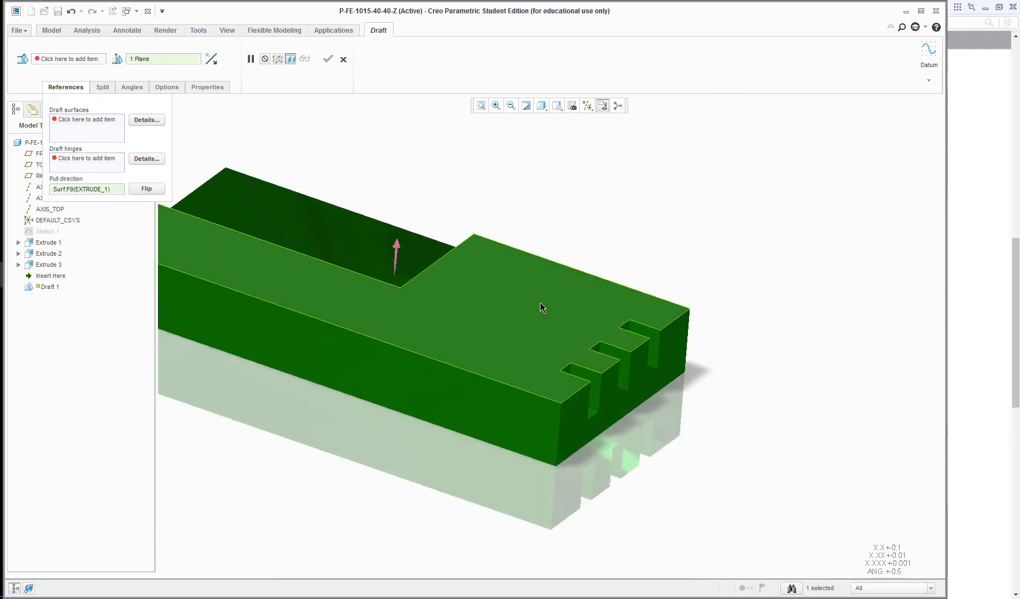
# Choose the three inner walls of the slot on the pocket side as individual draft surfaces.
pyautogui.click(84, 129)
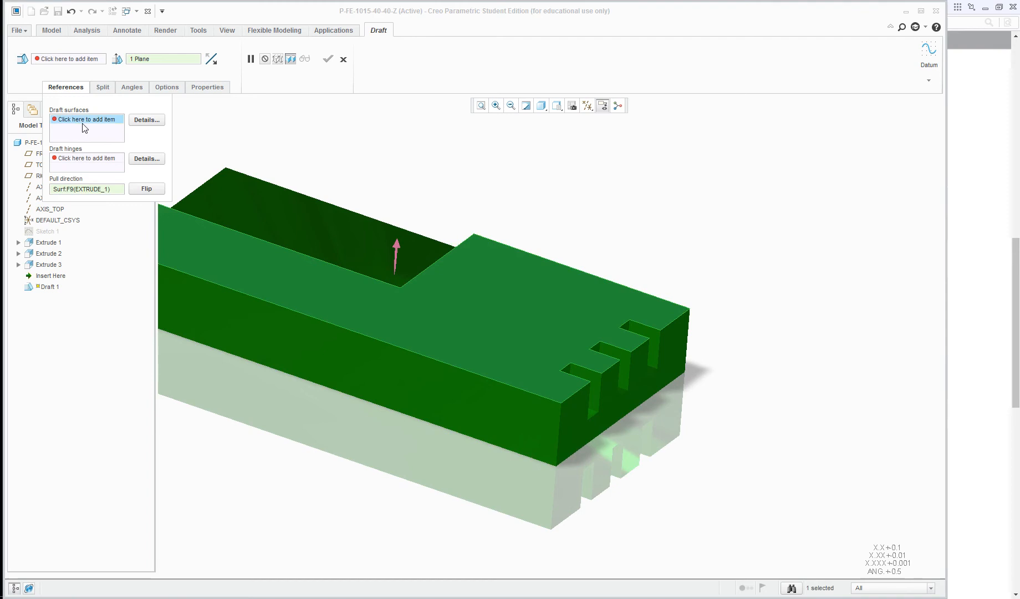
pyautogui.scroll(5, 634, 352)
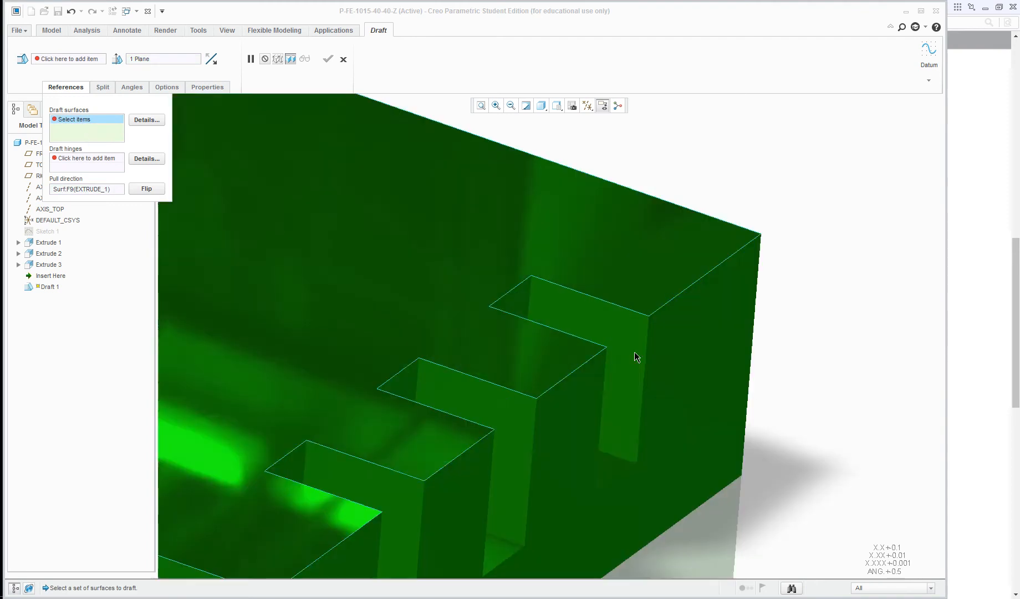
pyautogui.click(147, 120)
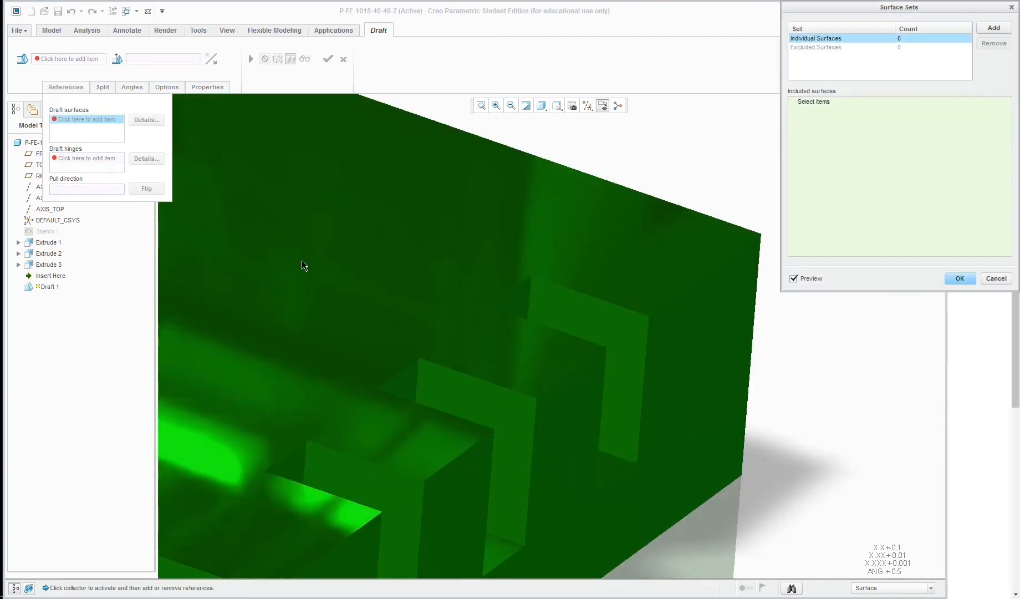
pyautogui.click(584, 324)
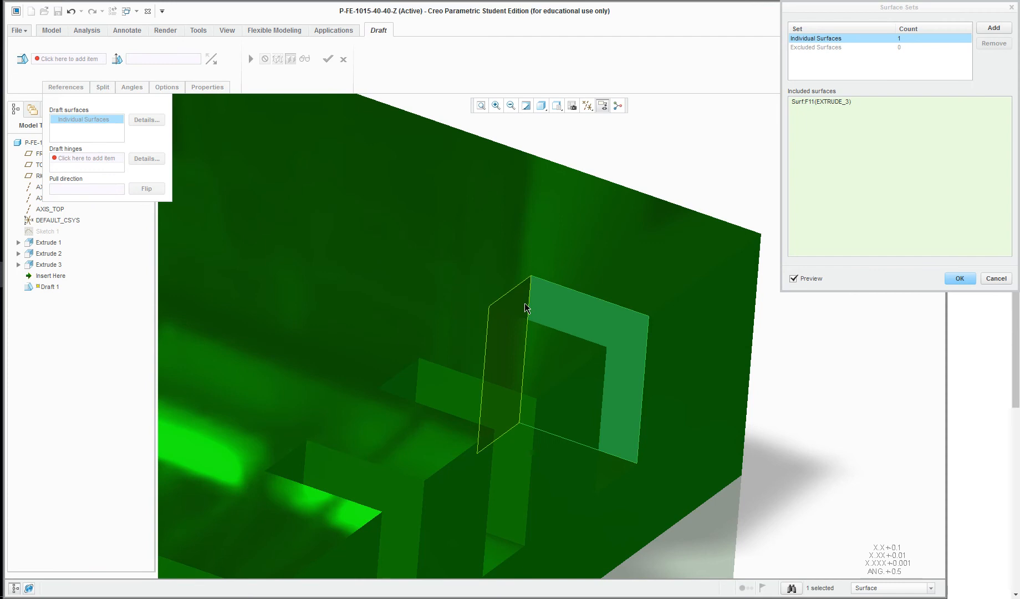
pyautogui.click(609, 371)
pyautogui.scroll(-5, 615, 374)
pyautogui.moveTo(619, 378); pyautogui.dragTo(597, 358, button='middle')
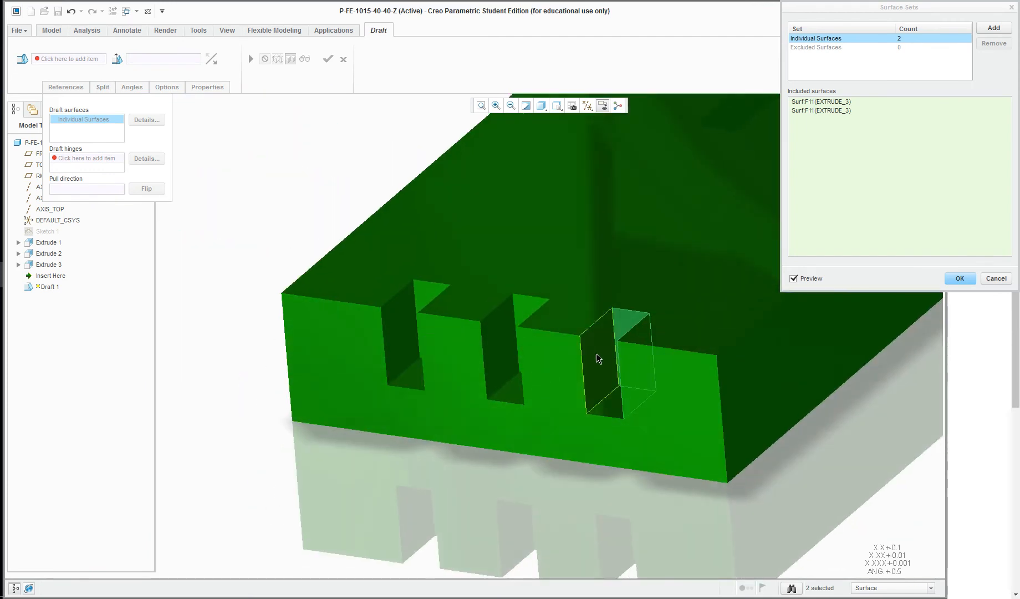
pyautogui.click(602, 359)
pyautogui.click(960, 278)
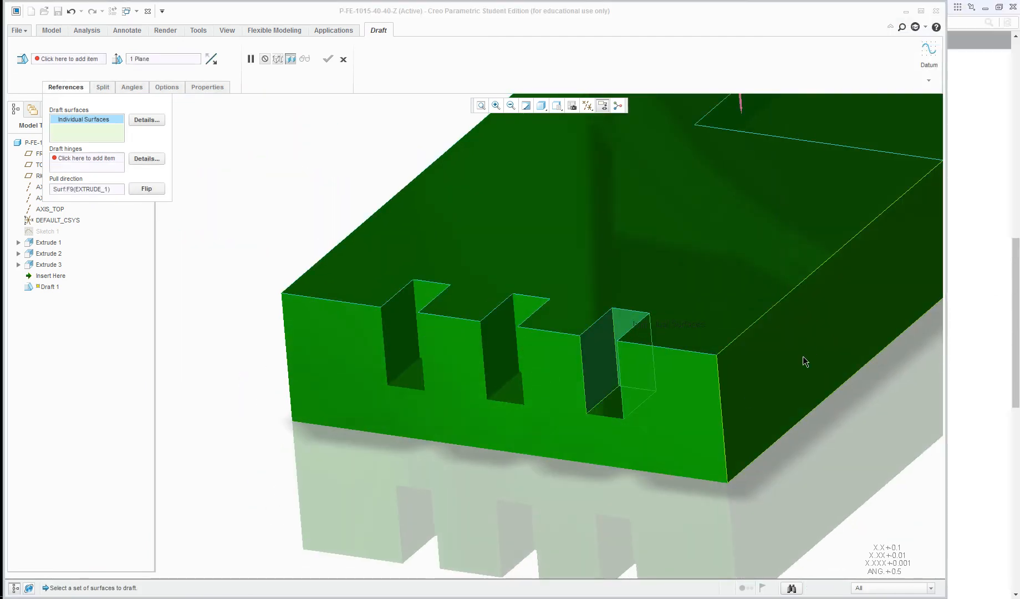
# Define the draft hinges as a one-by-one chain of that slot's three upper edges.
pyautogui.scroll(3, 690, 419)
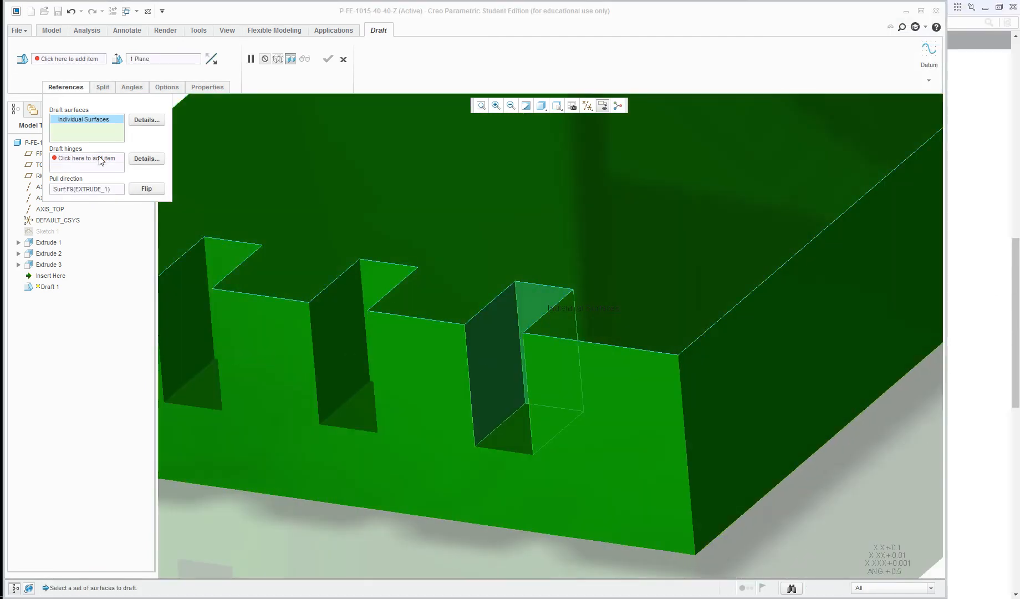
pyautogui.click(145, 159)
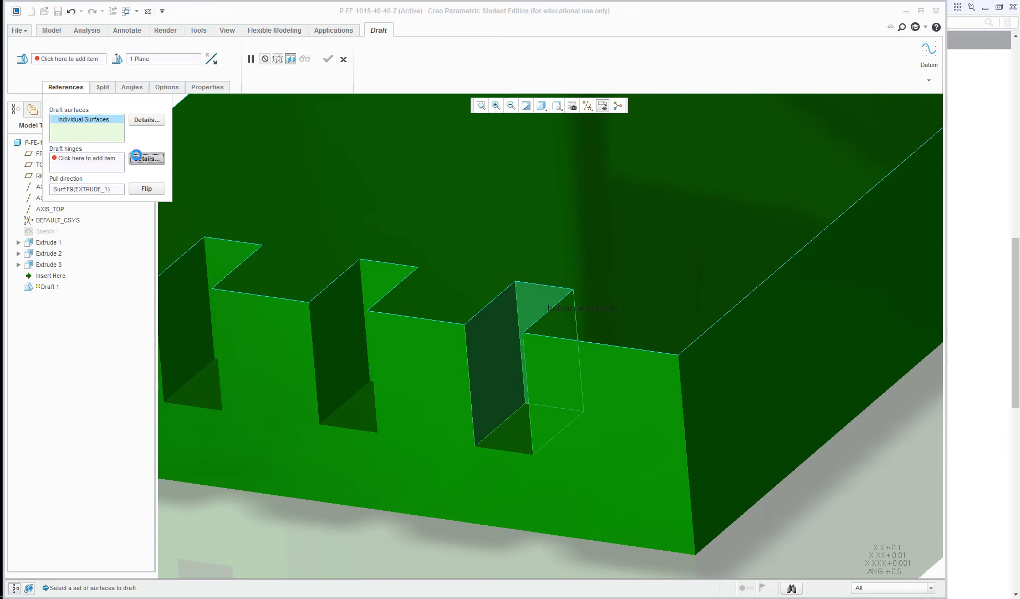
pyautogui.click(550, 307)
pyautogui.keyDown('ctrl'); pyautogui.click(543, 287); pyautogui.keyUp('ctrl')
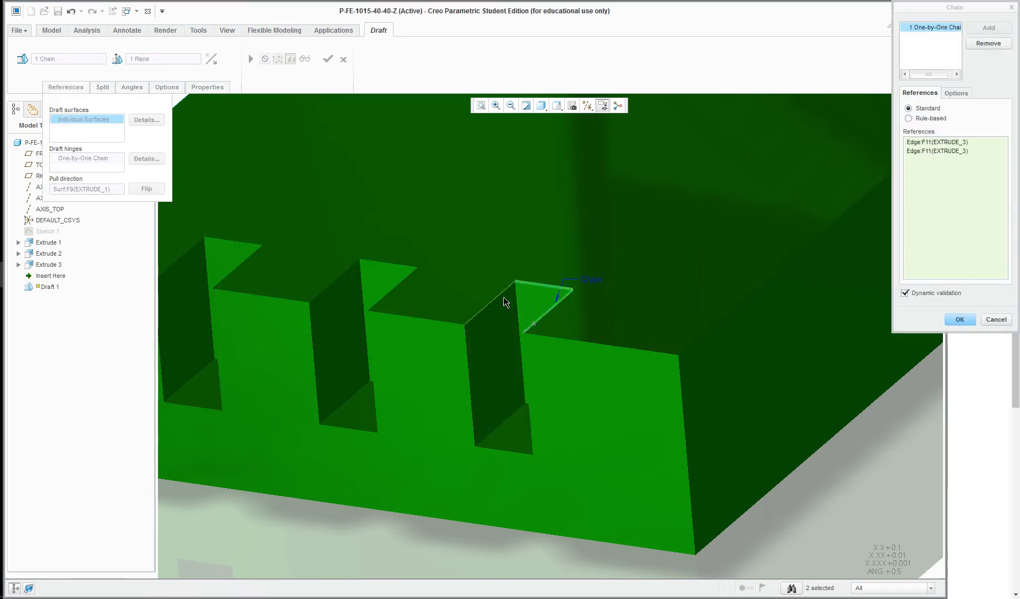
pyautogui.keyDown('ctrl'); pyautogui.click(514, 308); pyautogui.keyUp('ctrl')
pyautogui.click(959, 320)
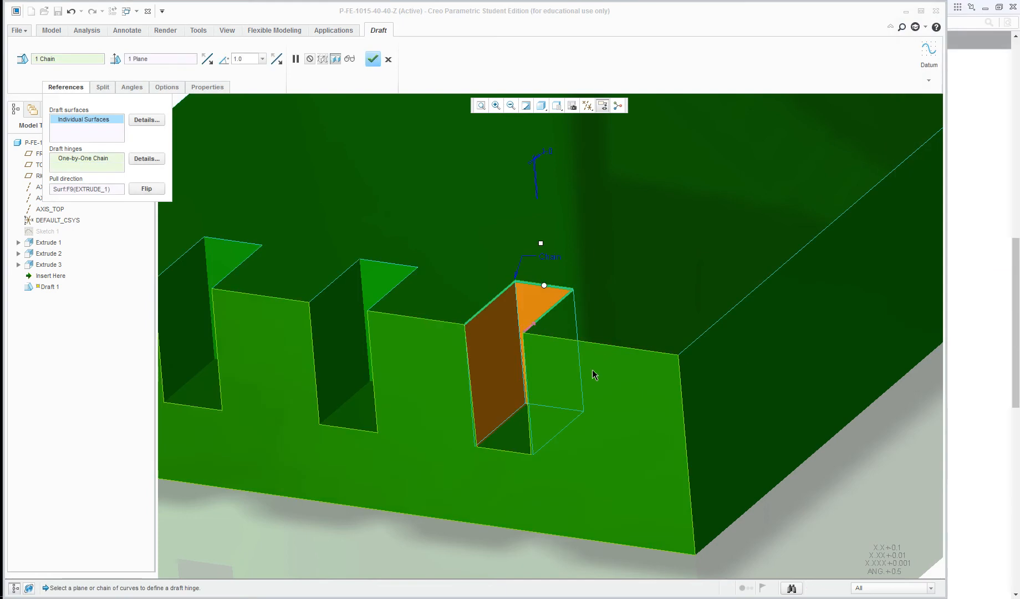
# Set the draft angle to 3 degrees and complete the draft on the slot nearest the pocket side.
pyautogui.doubleClick(549, 153)
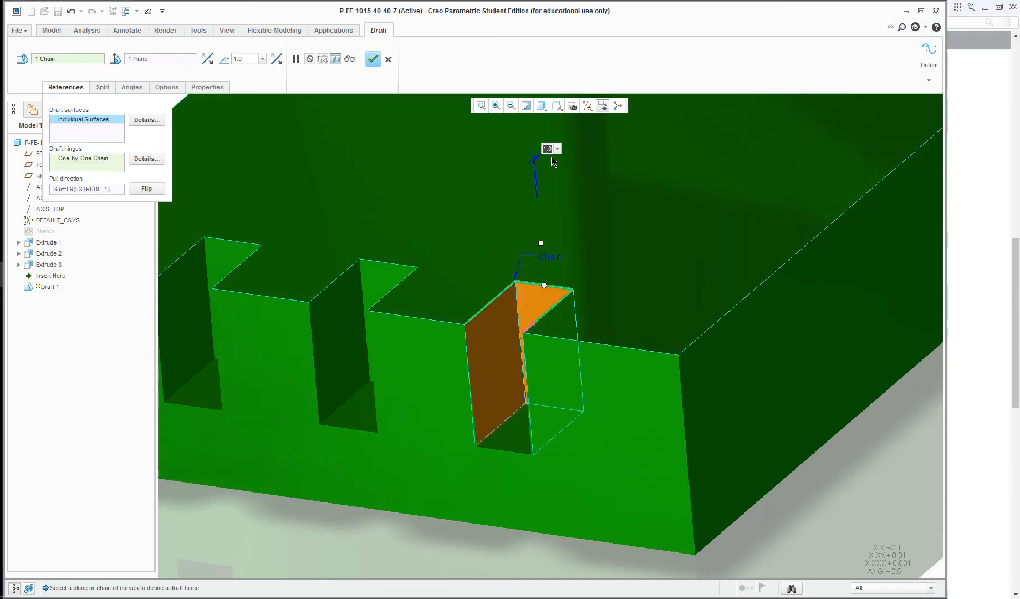
pyautogui.write('3')
pyautogui.press('Return')
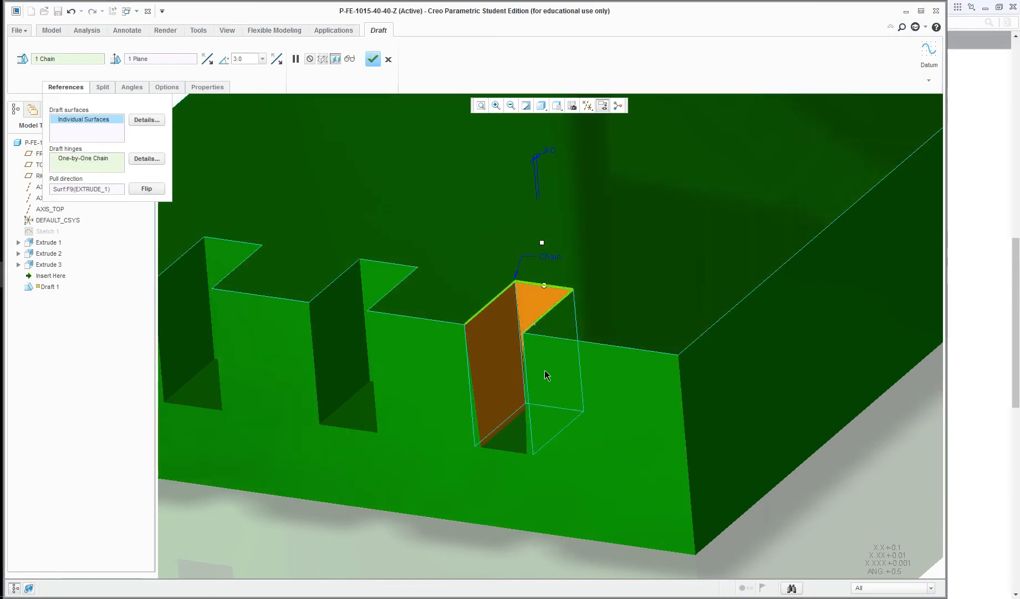
pyautogui.scroll(3, 549, 376)
pyautogui.scroll(-6, 532, 403)
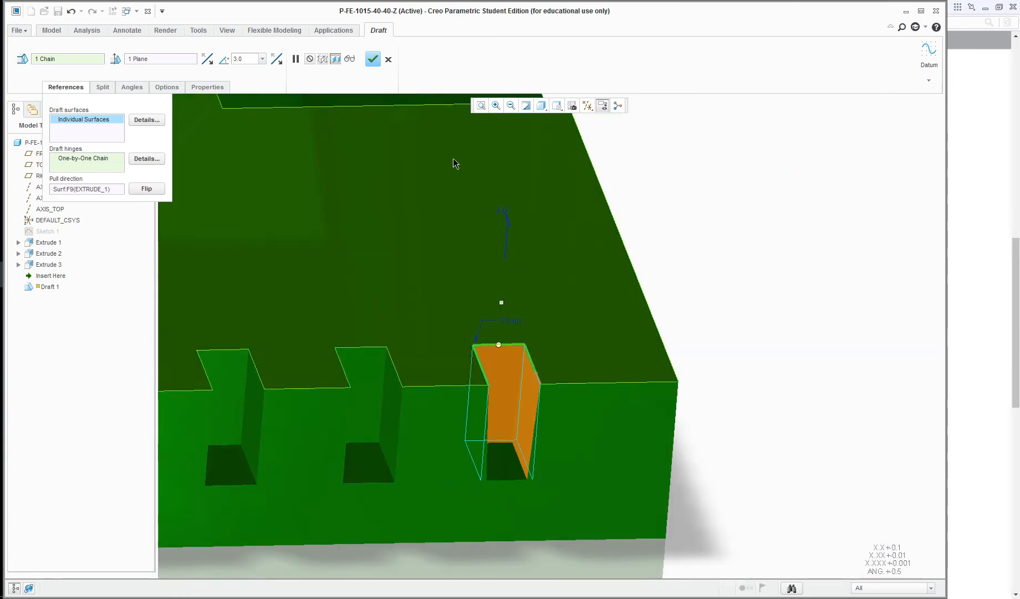
pyautogui.click(373, 60)
# Start a second Draft feature with the block's upper face as the pull direction.
pyautogui.scroll(2, 370, 401)
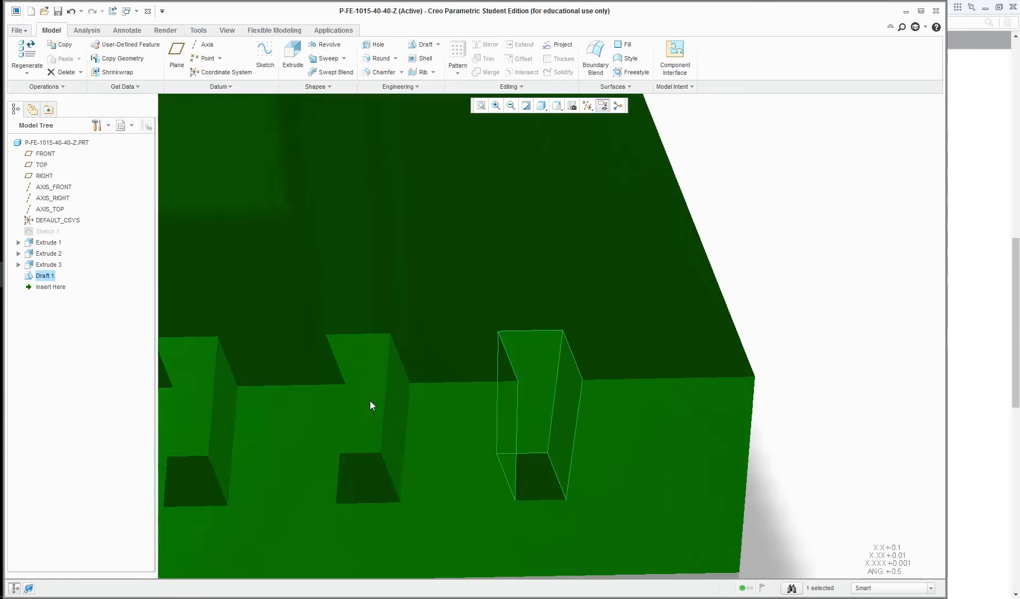
pyautogui.click(428, 45)
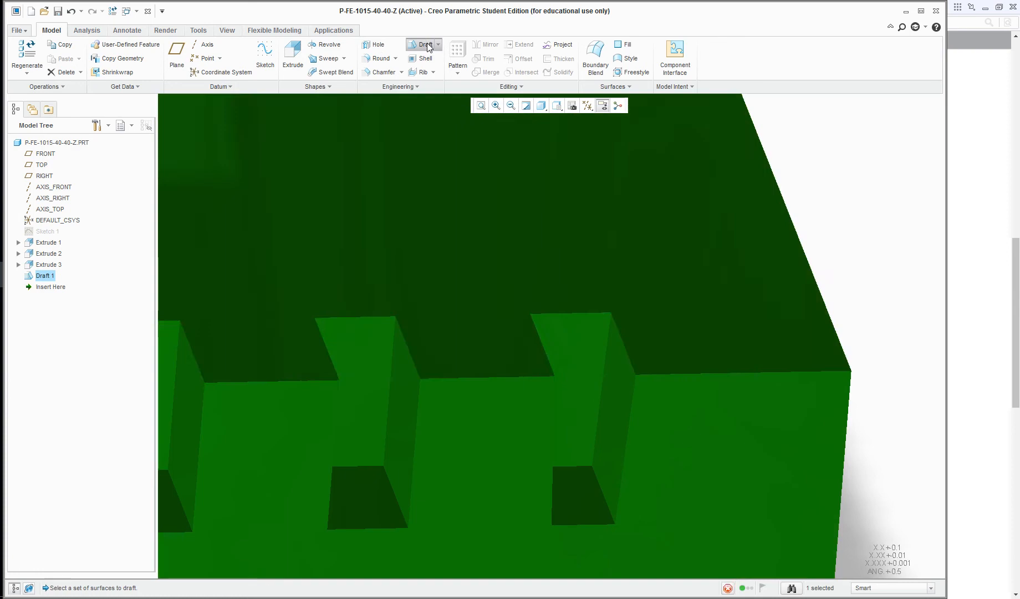
pyautogui.click(66, 87)
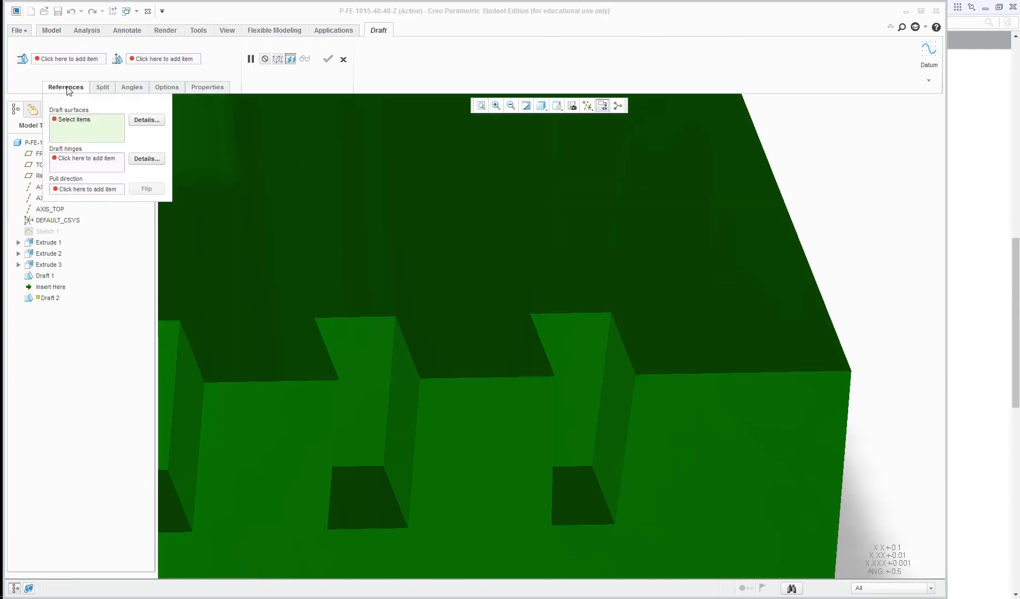
pyautogui.click(70, 190)
pyautogui.click(366, 246)
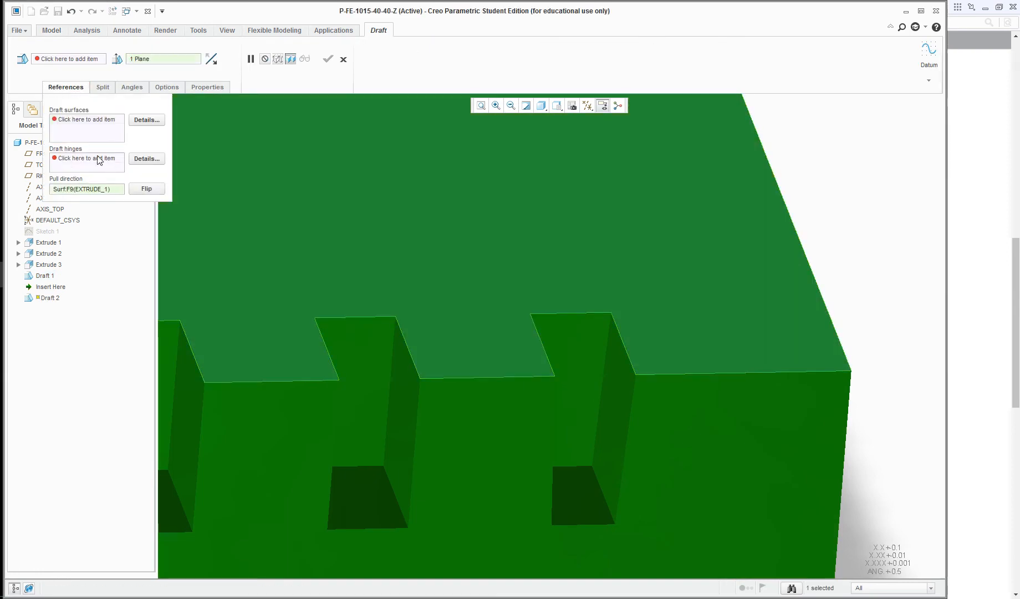
# Choose the three inner walls of the middle slot as the draft surfaces.
pyautogui.click(85, 123)
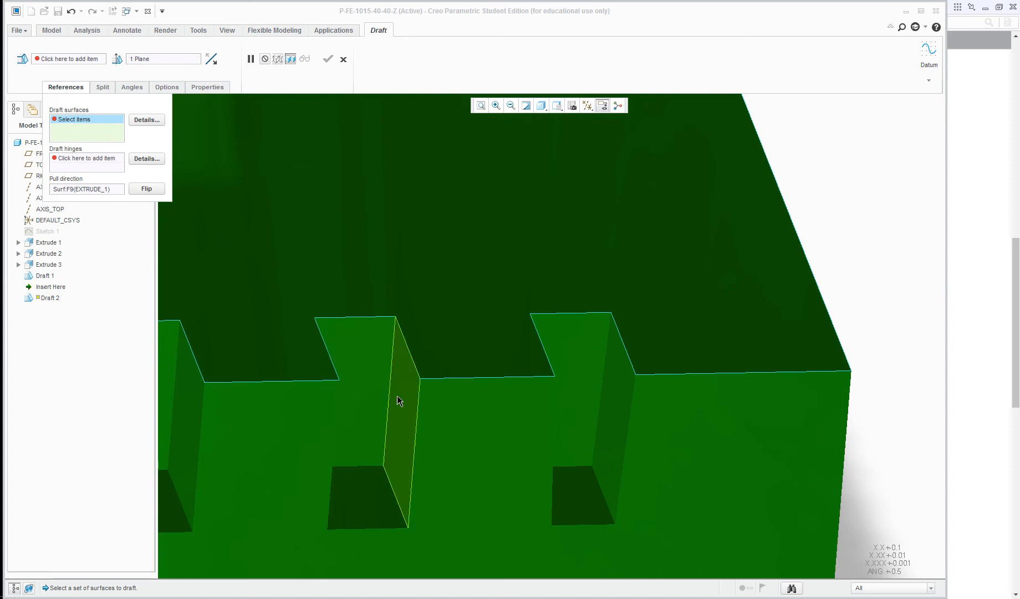
pyautogui.click(399, 402)
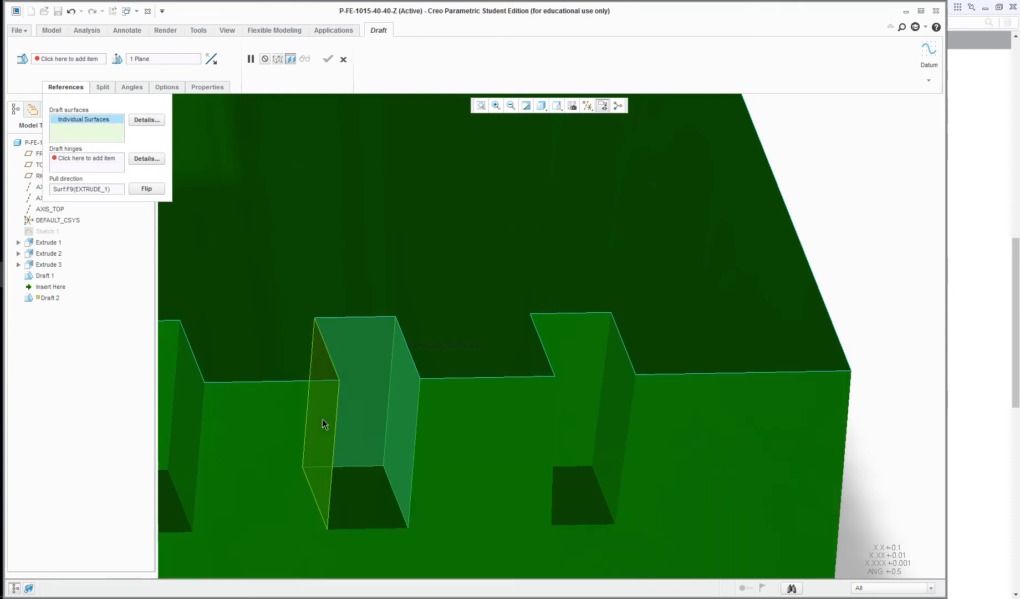
pyautogui.moveTo(378, 442)
pyautogui.mouseDown(button='middle')
pyautogui.moveTo(354, 432)
pyautogui.moveTo(341, 442)
pyautogui.mouseUp(button='middle')
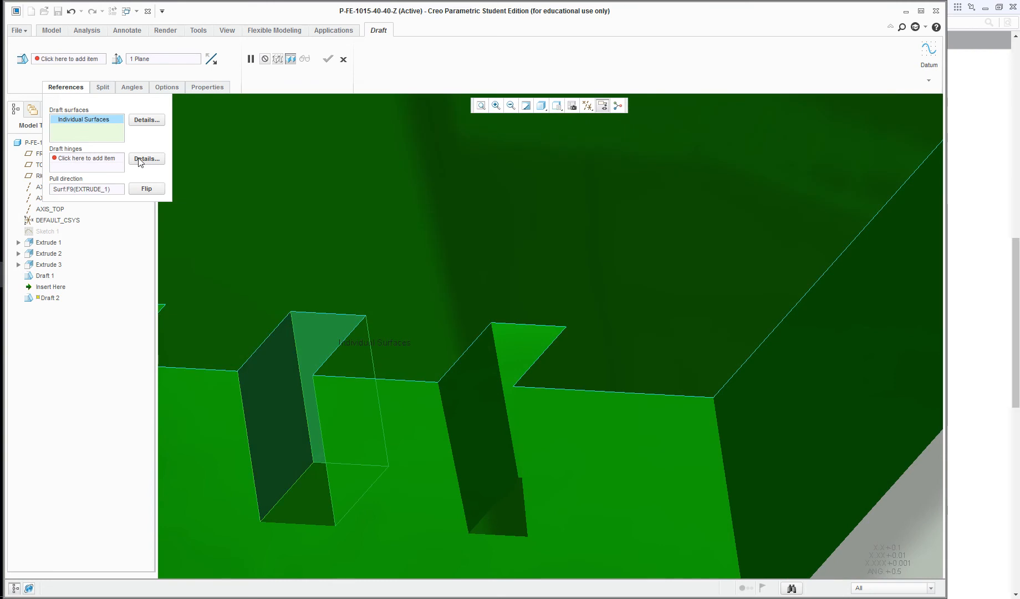
# Define the draft hinges as a one-by-one chain of the middle slot's three upper edges.
pyautogui.click(142, 160)
pyautogui.click(340, 342)
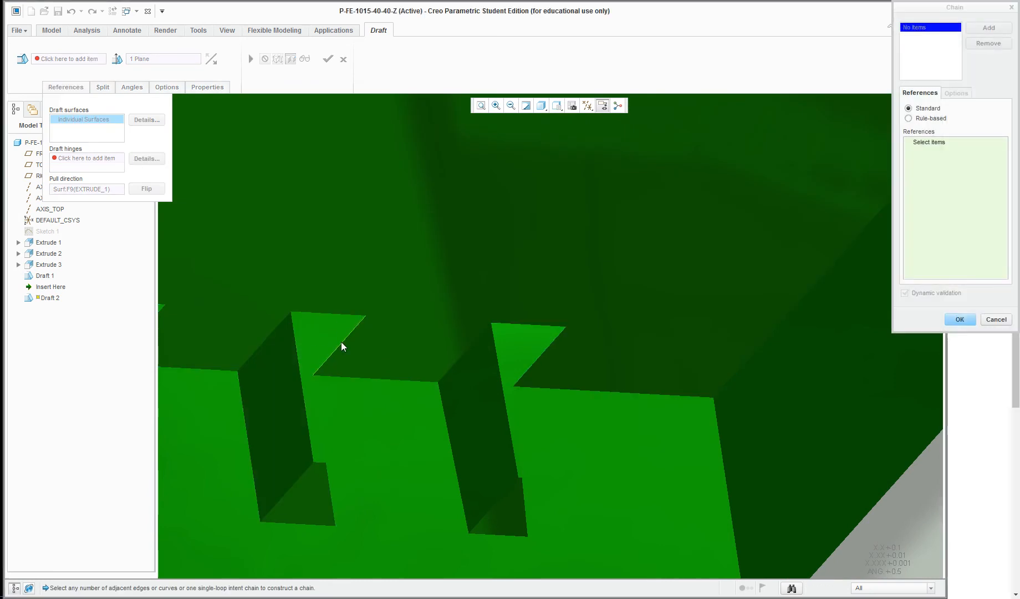
pyautogui.click(287, 333)
pyautogui.keyDown('ctrl'); pyautogui.click(278, 332); pyautogui.keyUp('ctrl')
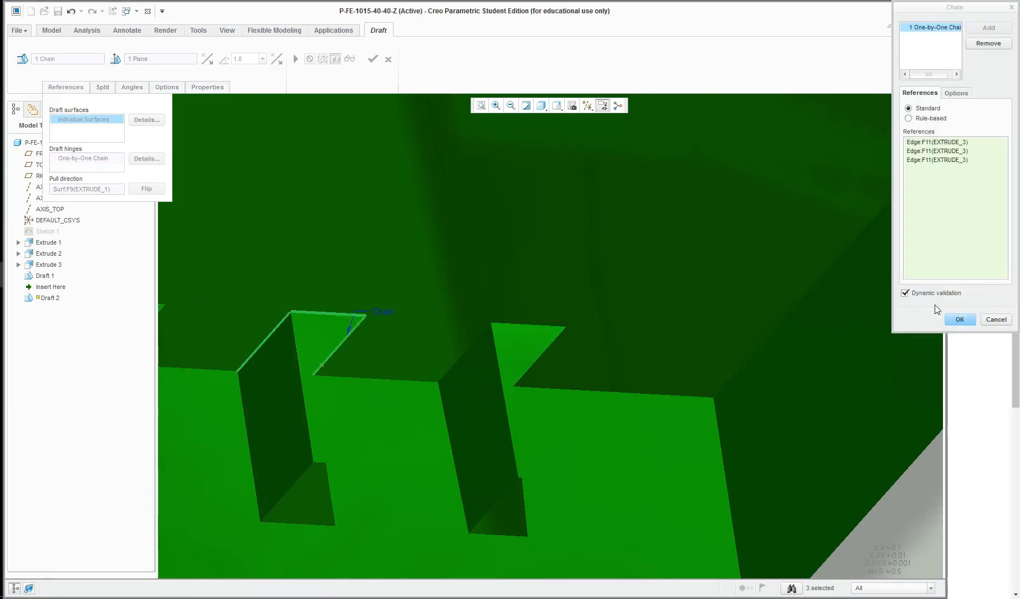
pyautogui.click(971, 318)
# Set the middle slot's draft angle to 3 degrees.
pyautogui.scroll(4, 349, 387)
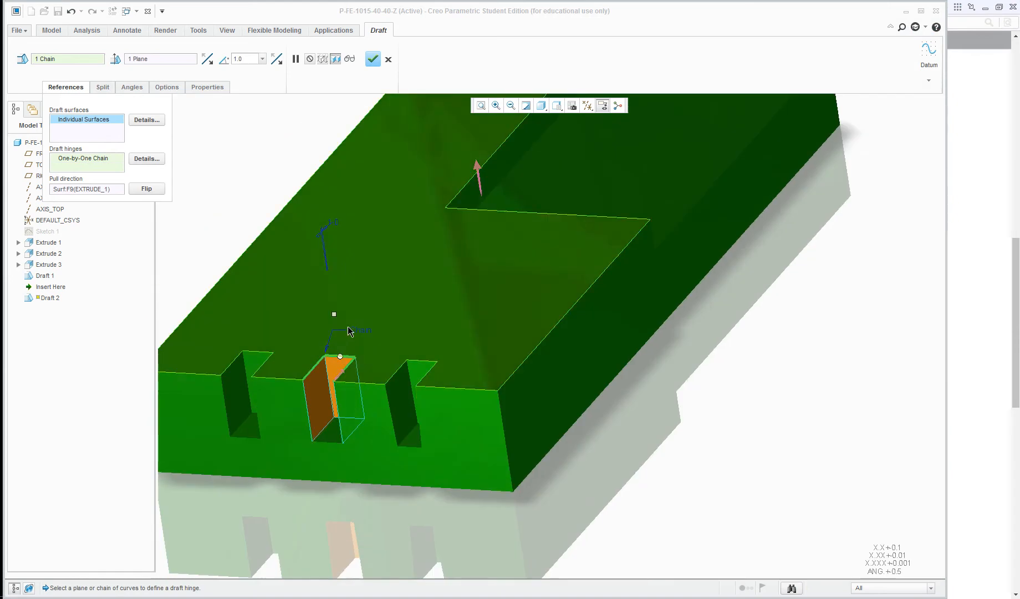
pyautogui.doubleClick(334, 223)
pyautogui.write('3')
pyautogui.press('Return')
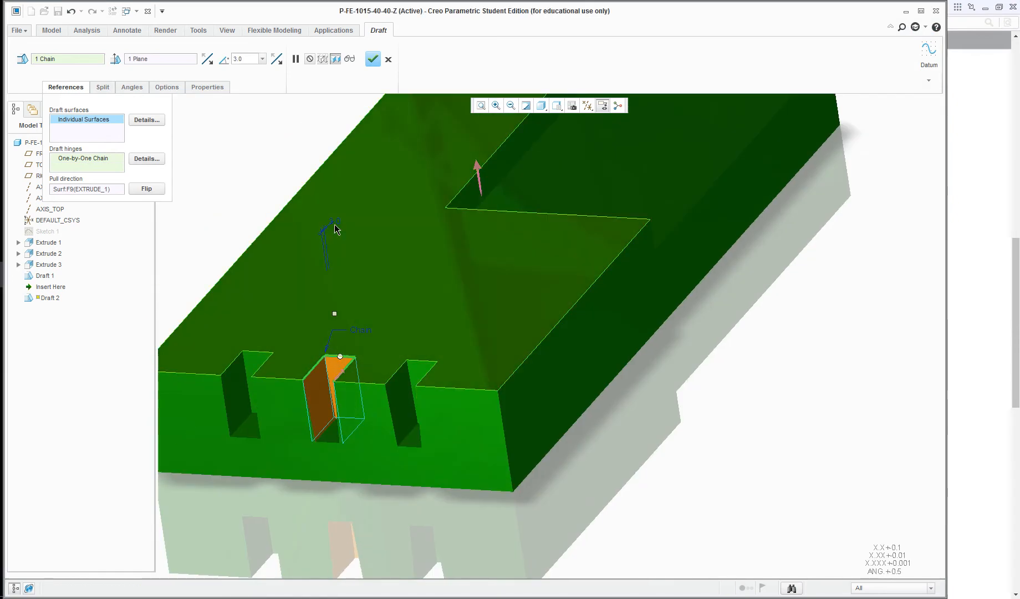
# Complete the draft feature on the middle slot.
pyautogui.scroll(-2, 318, 363)
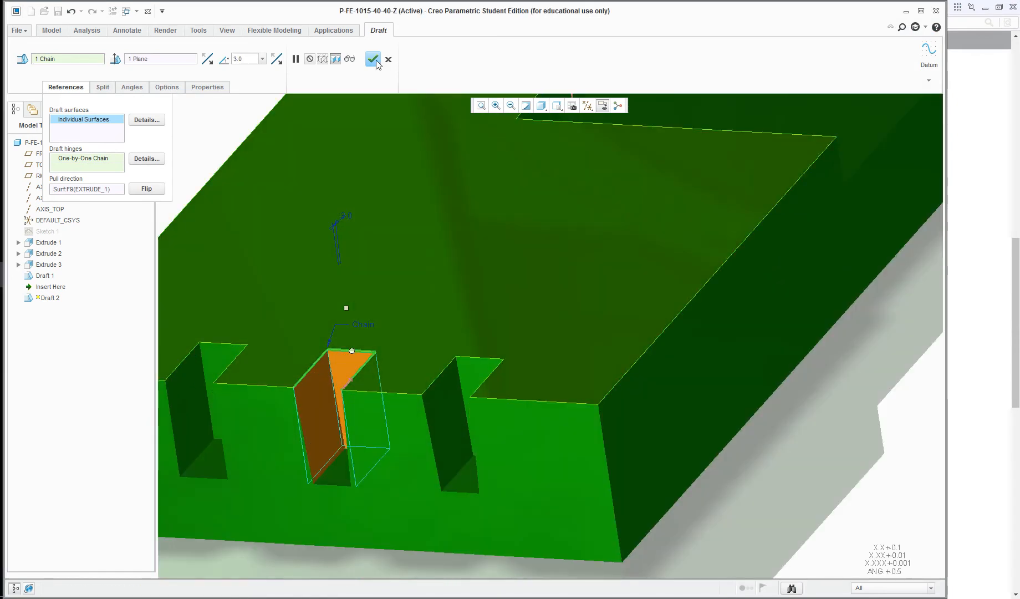
pyautogui.click(377, 61)
pyautogui.scroll(2, 367, 378)
pyautogui.moveTo(366, 380); pyautogui.dragTo(424, 405, button='middle')
pyautogui.scroll(3, 415, 405)
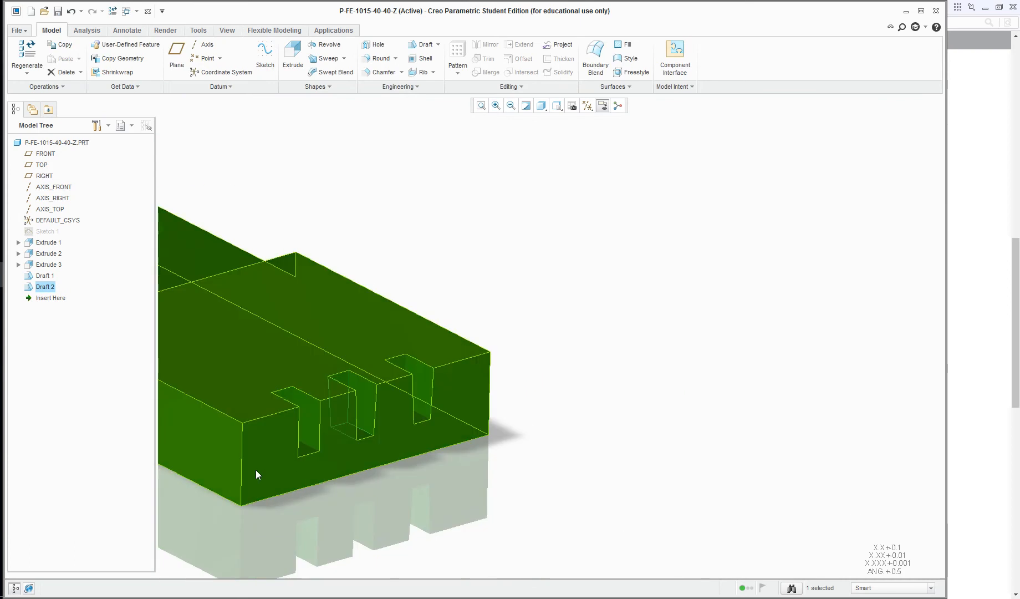
# Start a third Draft feature with its preselected surfaces cleared and the block's upper face as the pull direction.
pyautogui.scroll(-3, 277, 452)
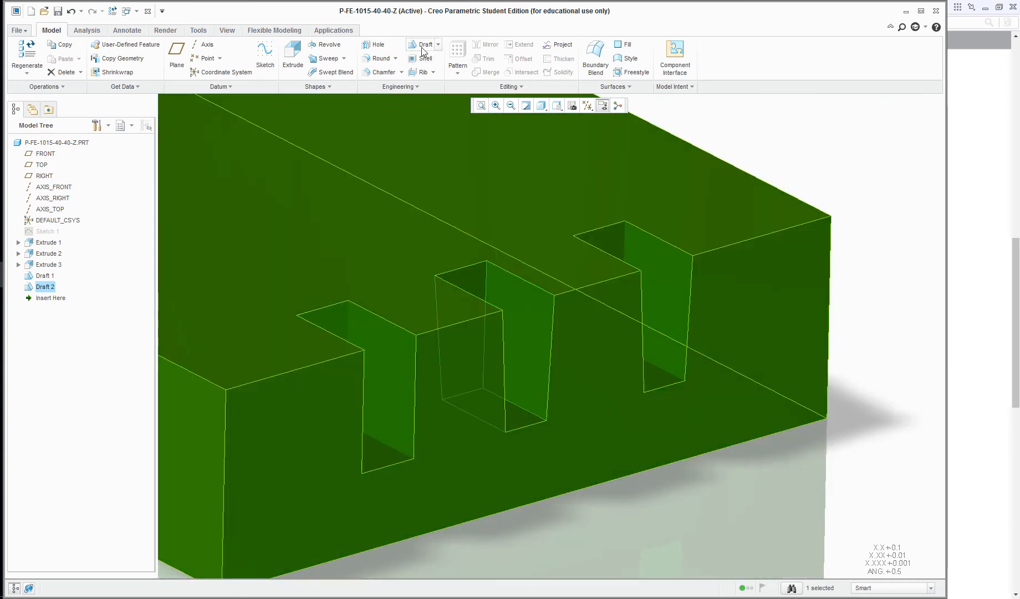
pyautogui.click(422, 48)
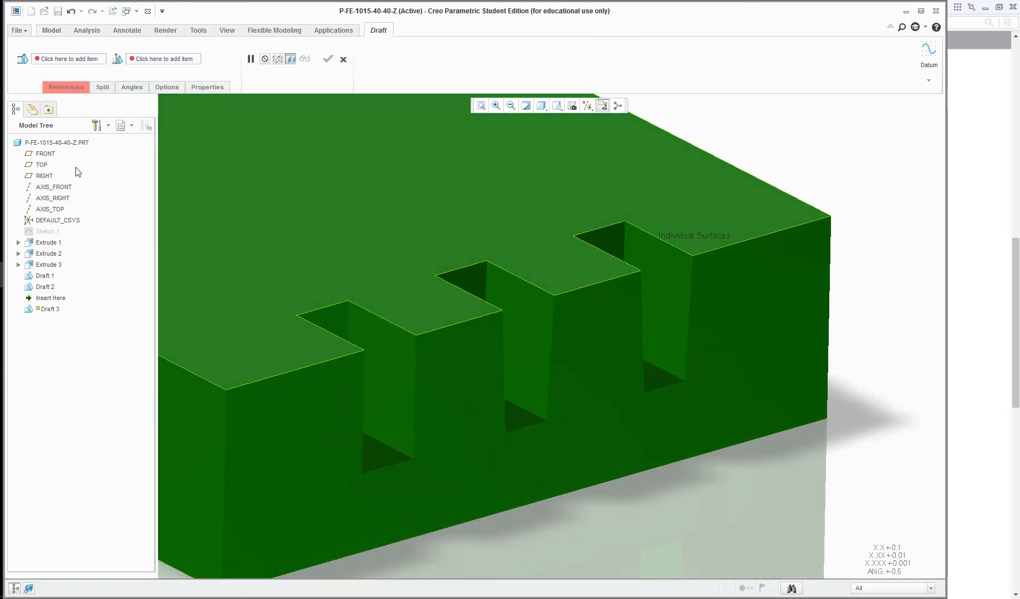
pyautogui.click(59, 88)
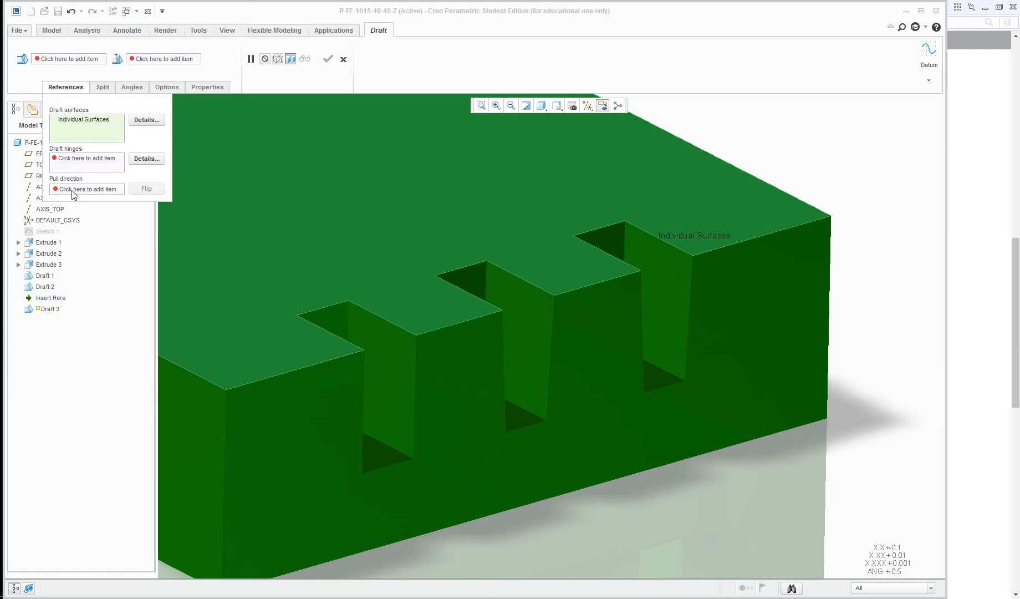
pyautogui.rightClick(81, 127)
pyautogui.click(98, 134)
pyautogui.click(83, 189)
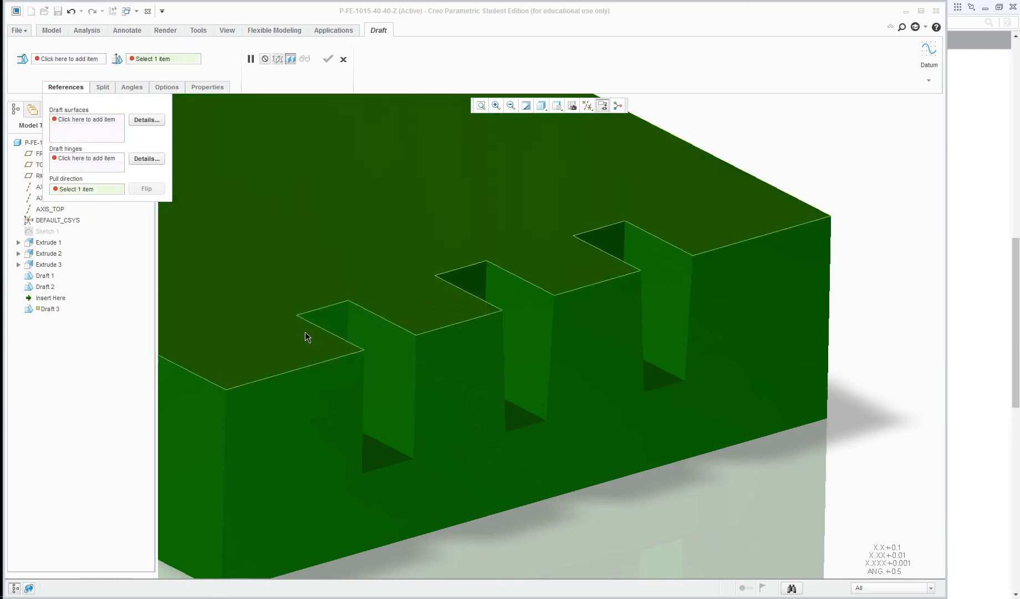
pyautogui.click(317, 267)
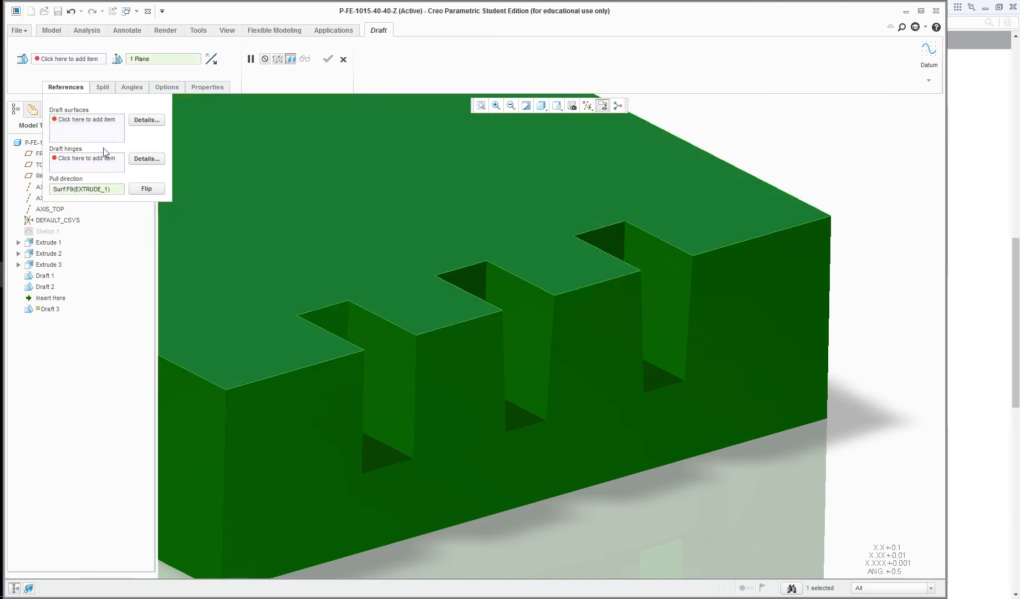
# Choose the three inner walls of the remaining undrafted end slot as the draft surfaces.
pyautogui.click(147, 120)
pyautogui.click(376, 346)
pyautogui.keyDown('ctrl'); pyautogui.click(328, 355); pyautogui.keyUp('ctrl')
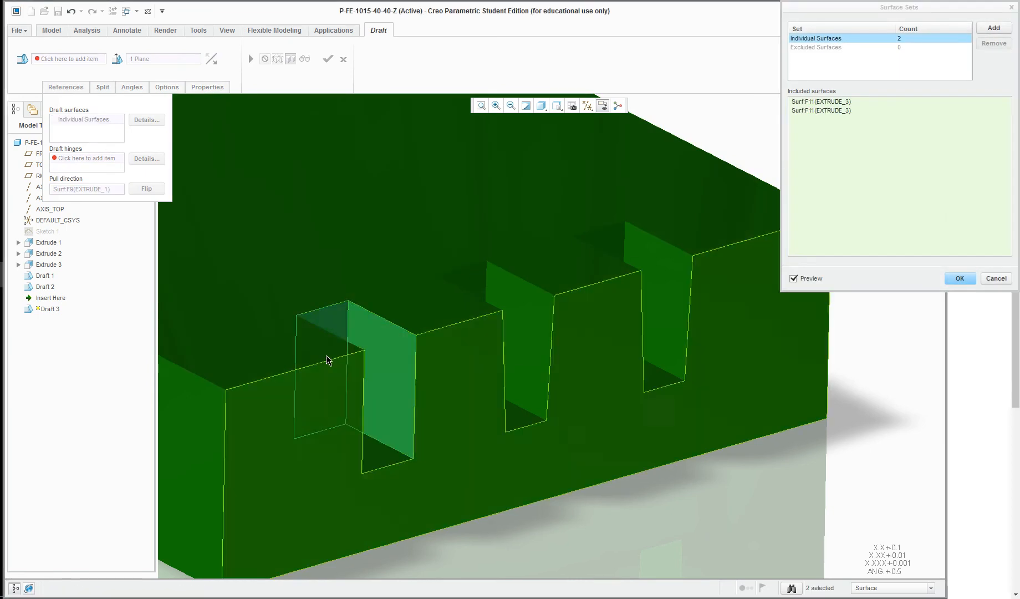
pyautogui.click(959, 278)
pyautogui.click(79, 158)
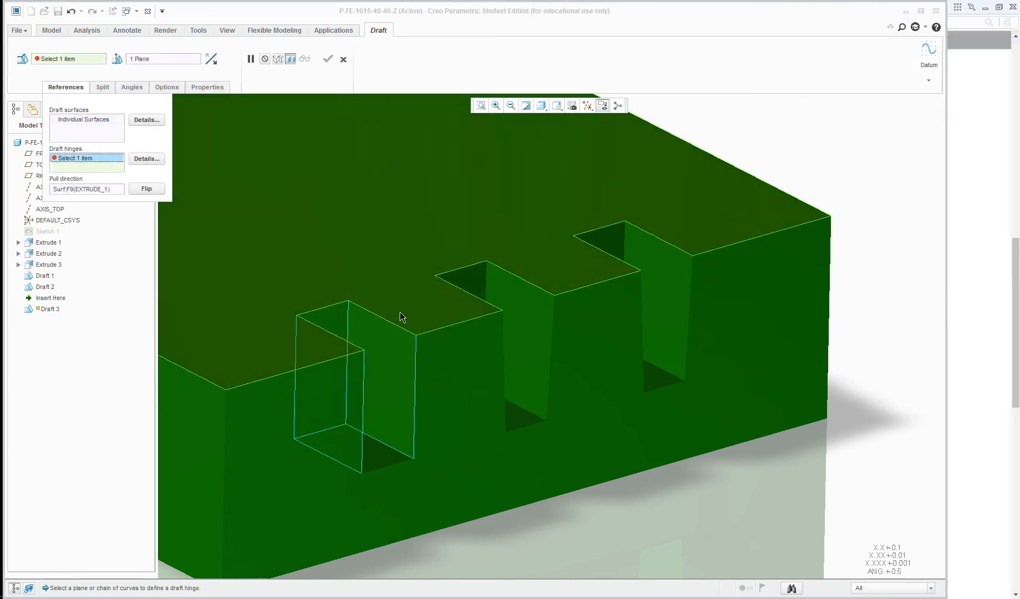
pyautogui.click(386, 325)
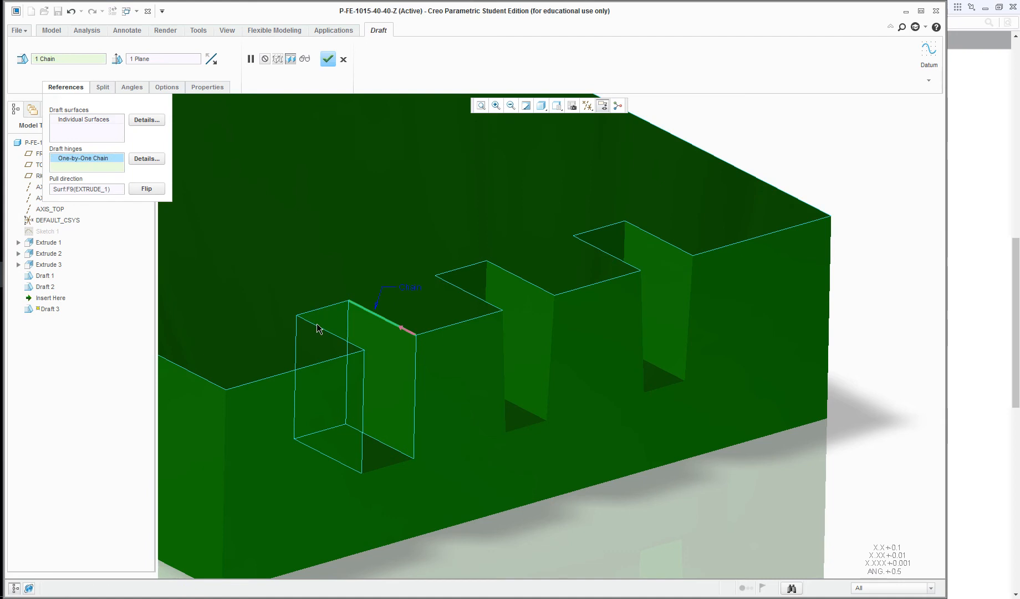
pyautogui.click(143, 160)
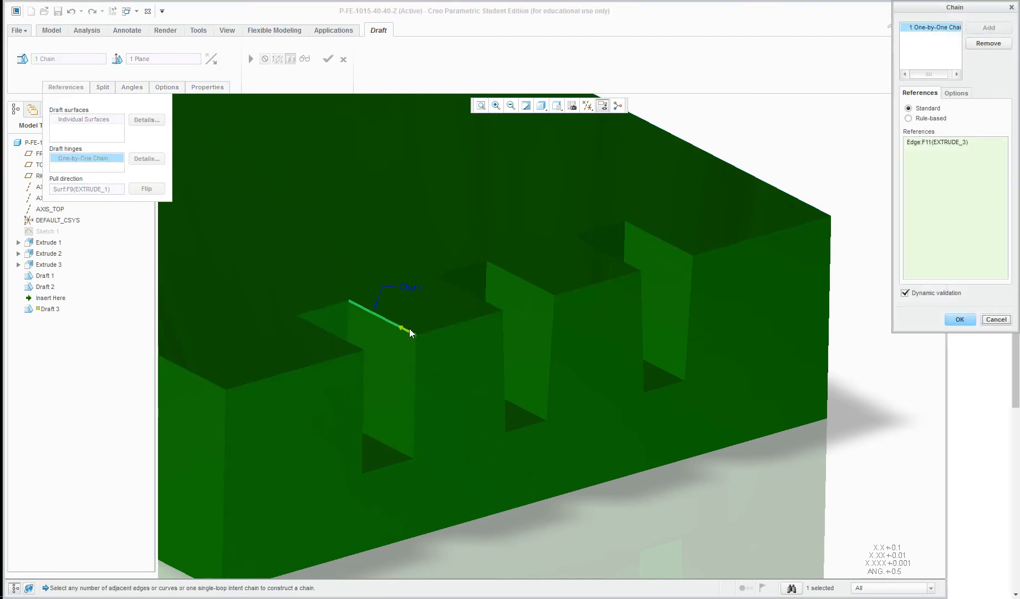
pyautogui.click(937, 142)
pyautogui.rightClick(937, 142)
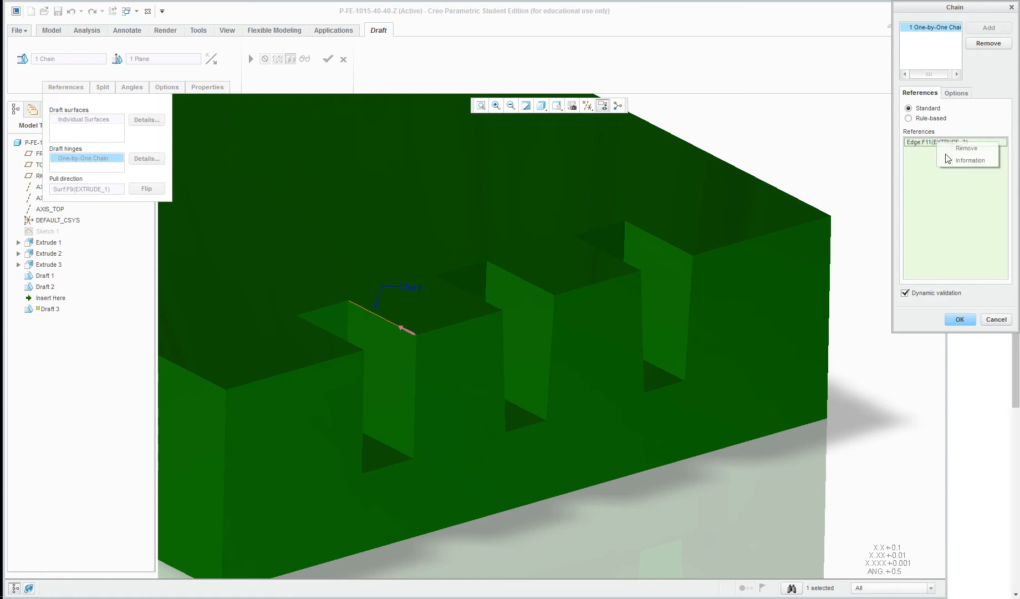
pyautogui.click(949, 147)
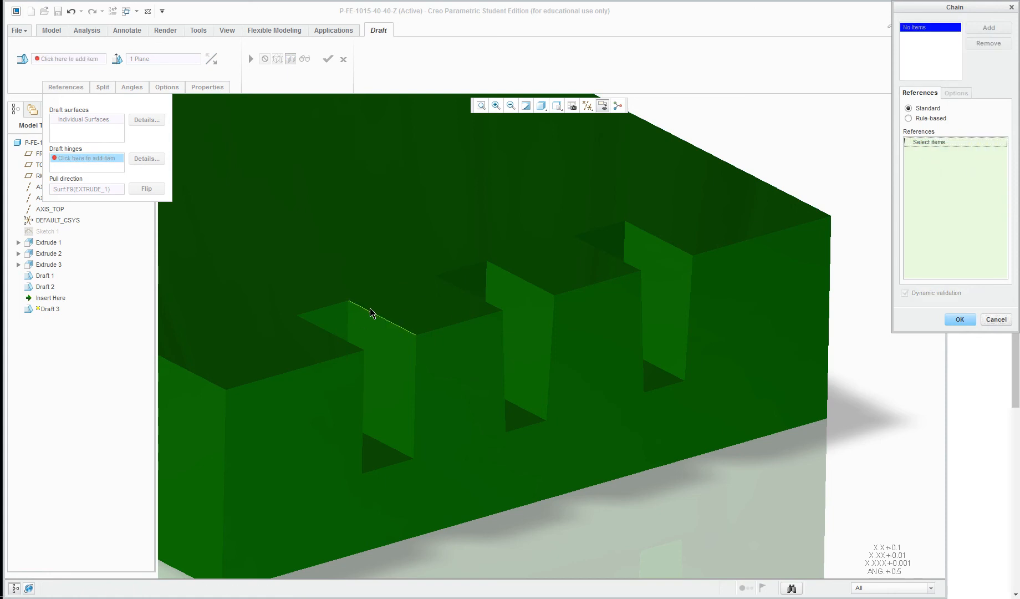
pyautogui.click(331, 307)
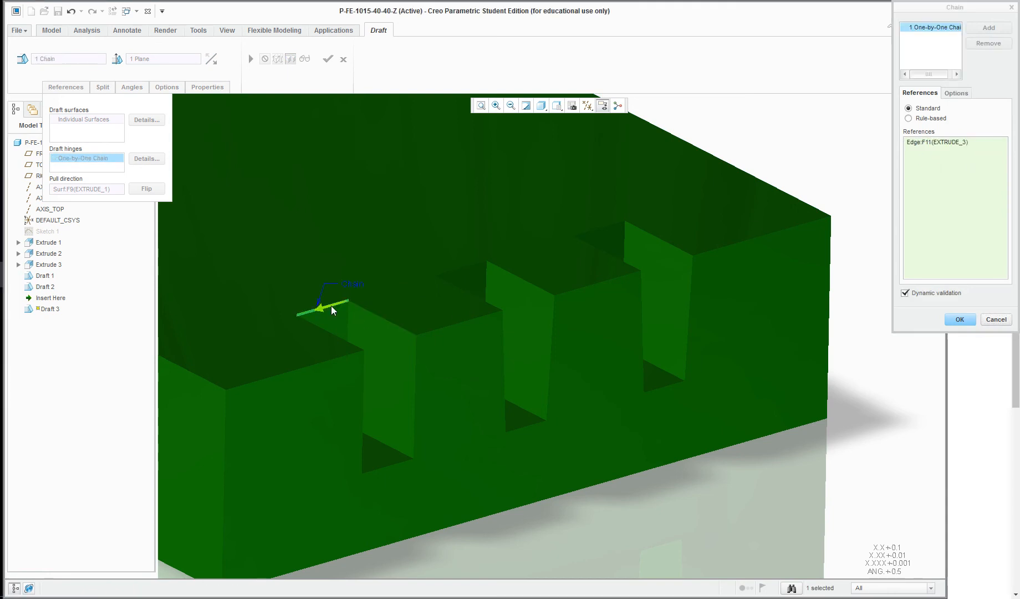
pyautogui.click(990, 324)
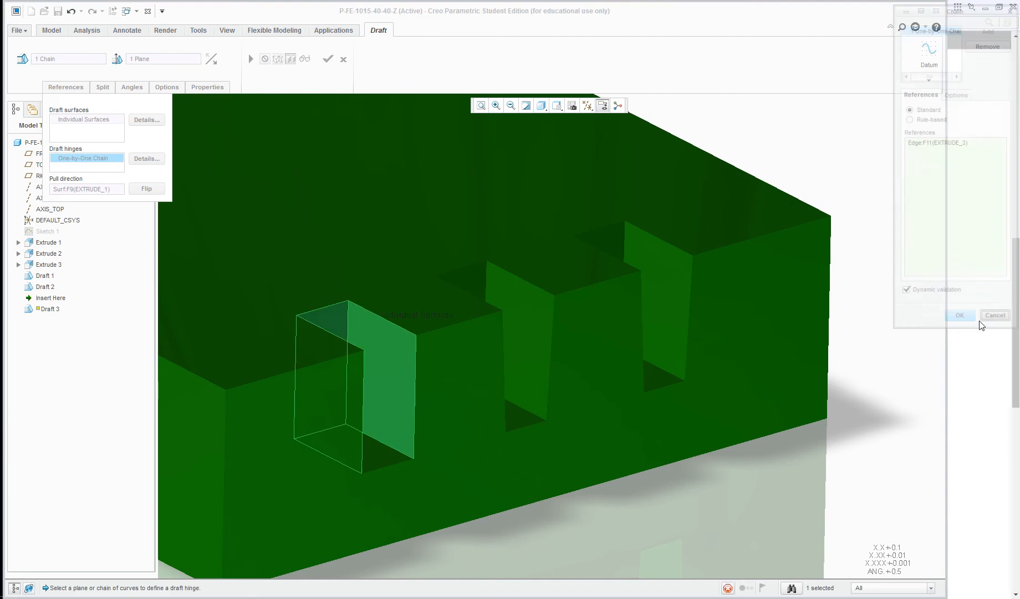
pyautogui.rightClick(106, 164)
pyautogui.click(106, 166)
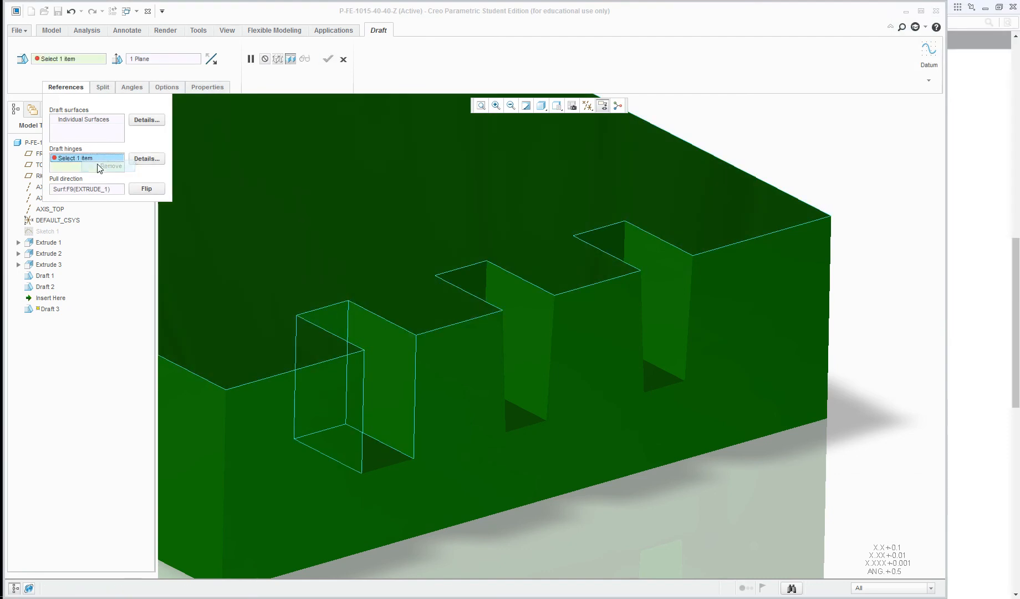
# Define the draft hinges as a one-by-one chain of the remaining slot's three upper edges.
pyautogui.click(145, 159)
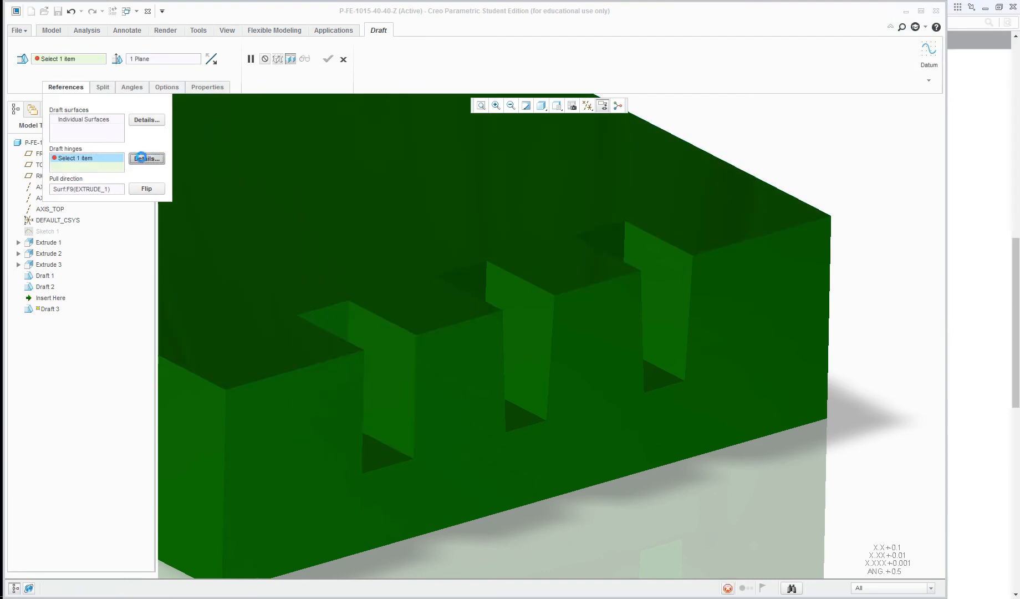
pyautogui.click(359, 314)
pyautogui.keyDown('ctrl'); pyautogui.click(337, 305); pyautogui.keyUp('ctrl')
pyautogui.keyDown('ctrl'); pyautogui.click(322, 331); pyautogui.keyUp('ctrl')
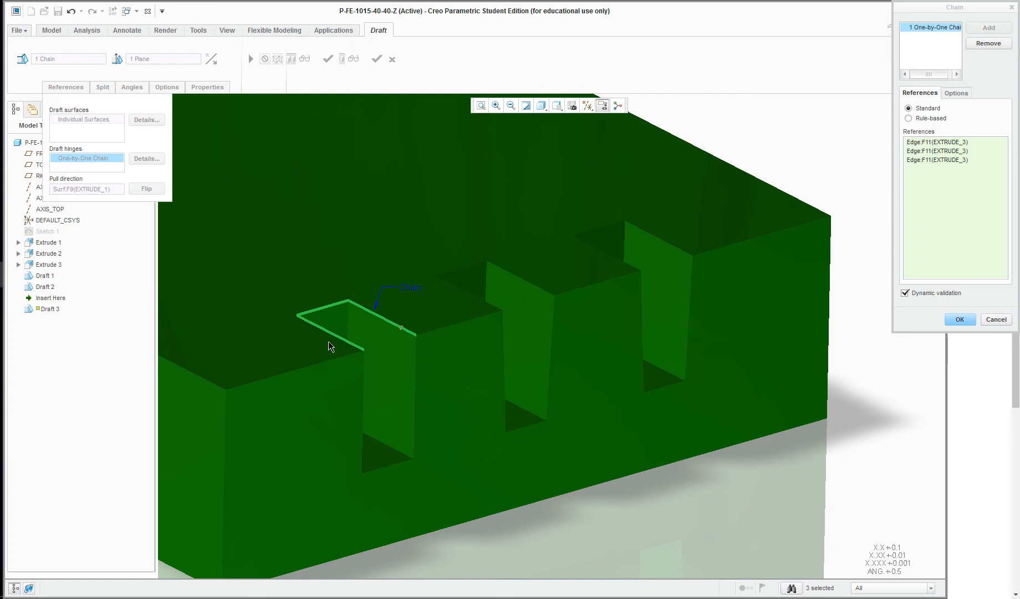
pyautogui.click(969, 319)
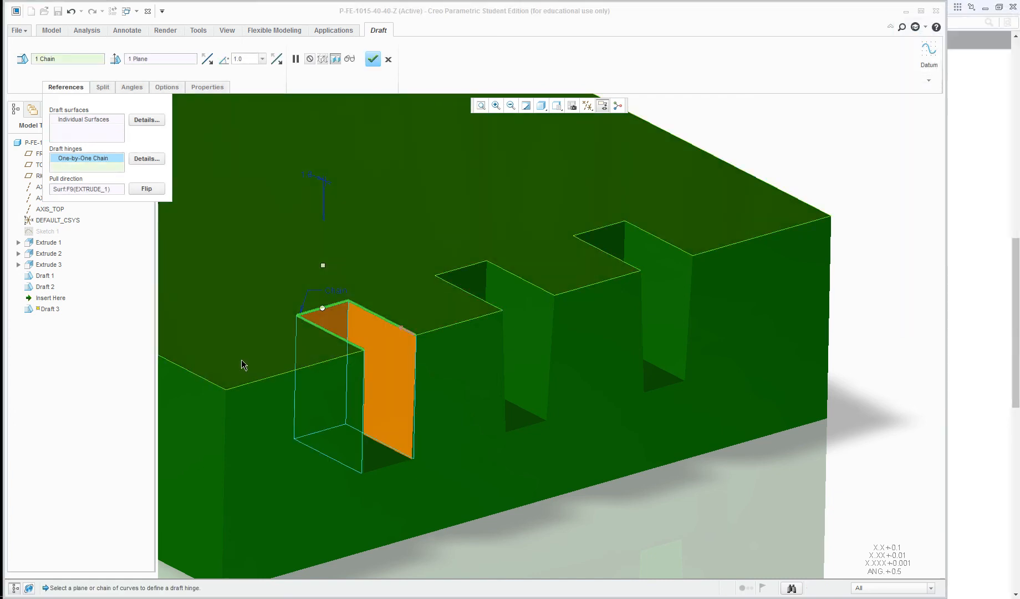
# Use the block's upper face as the draft hinge and complete the remaining slot's draft at 3 degrees.
pyautogui.click(309, 186)
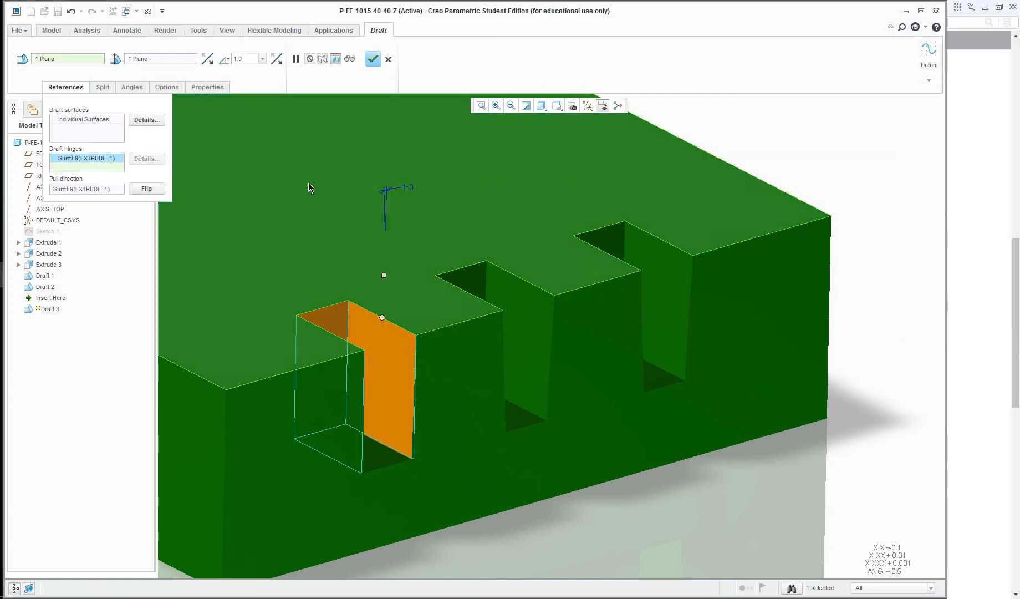
pyautogui.doubleClick(407, 187)
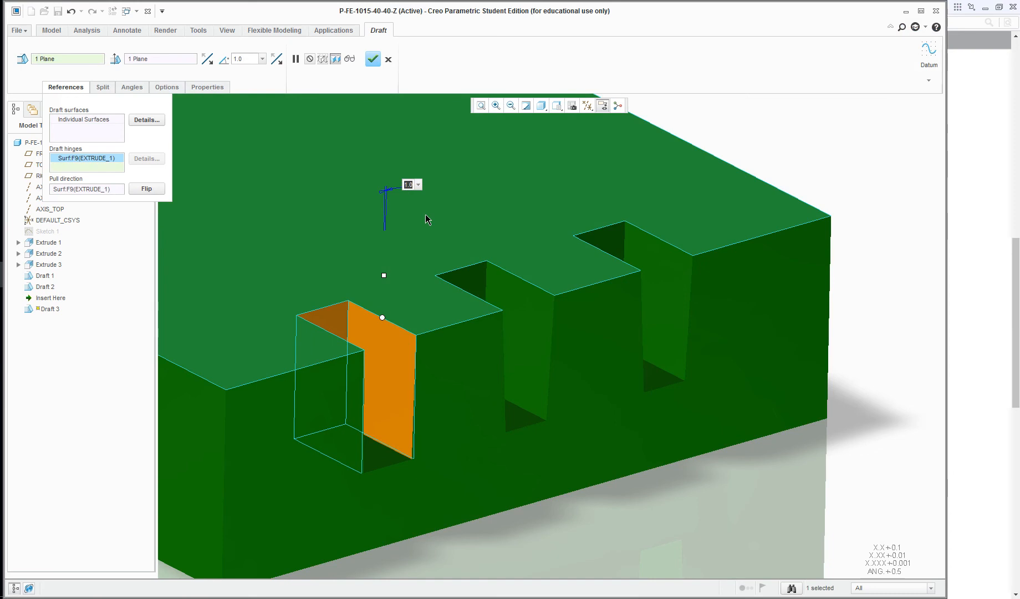
pyautogui.write('3')
pyautogui.press('Return')
pyautogui.moveTo(429, 226); pyautogui.dragTo(431, 429, button='middle')
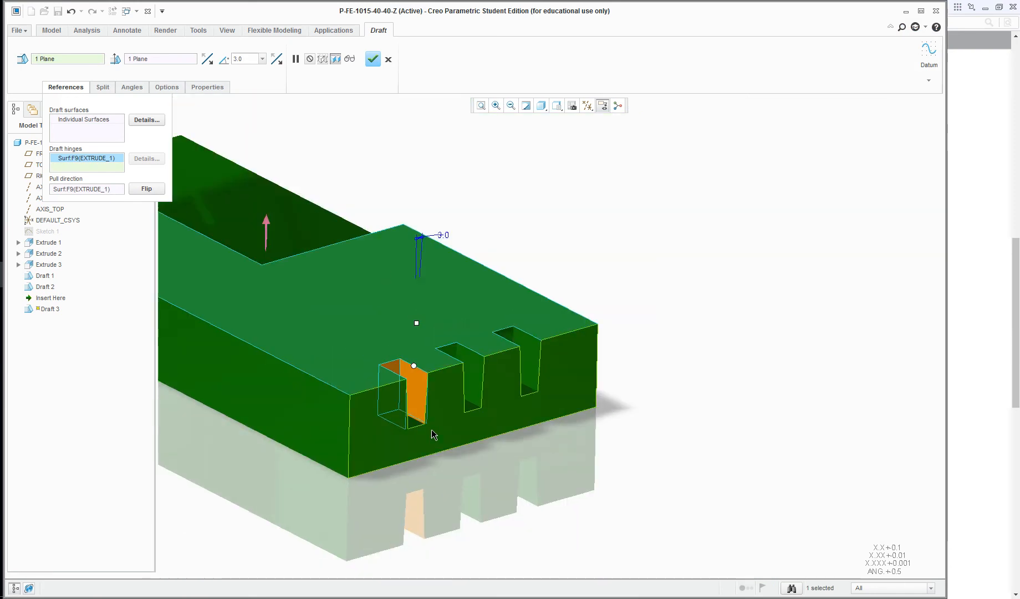
pyautogui.click(379, 63)
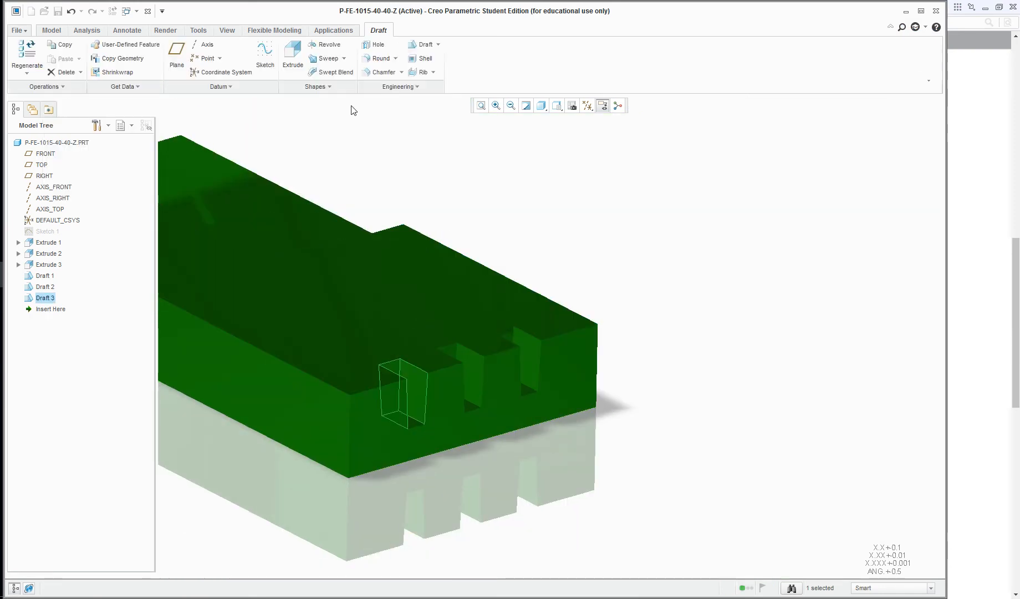
# Start a fourth Draft feature for the large stepped recess, with the block's upper face as the pull direction.
pyautogui.scroll(5, 432, 270)
pyautogui.moveTo(517, 278); pyautogui.dragTo(366, 311, button='middle')
pyautogui.scroll(-5, 732, 268)
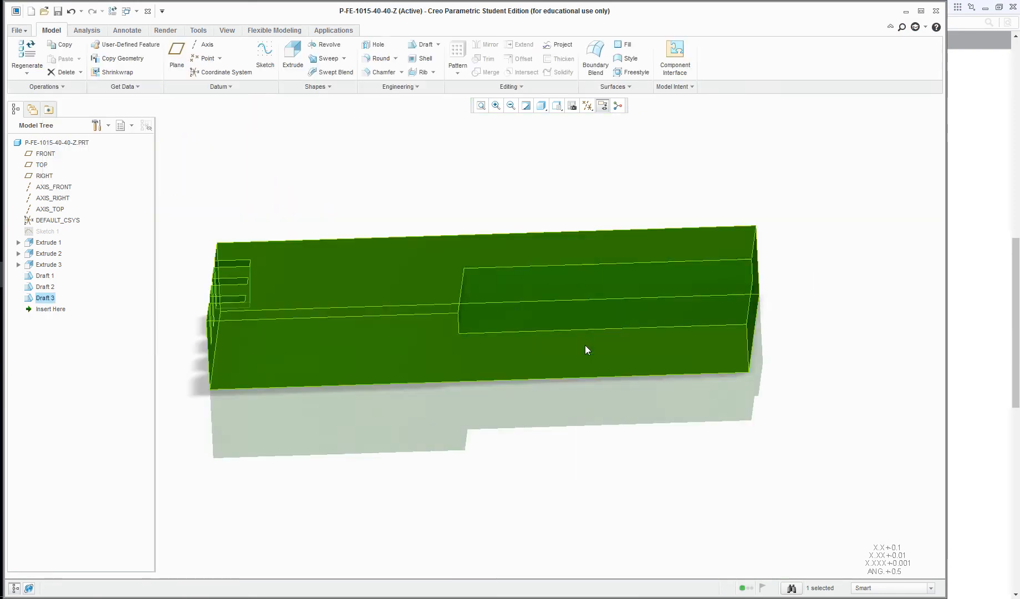
pyautogui.moveTo(588, 328); pyautogui.dragTo(549, 358, button='middle')
pyautogui.scroll(-4, 605, 248)
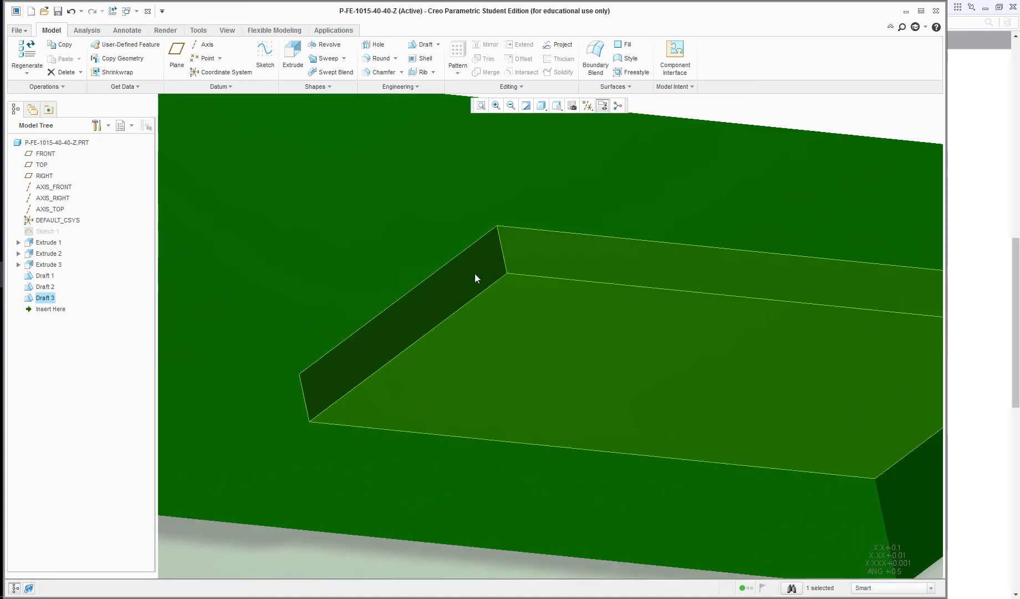
pyautogui.click(471, 267)
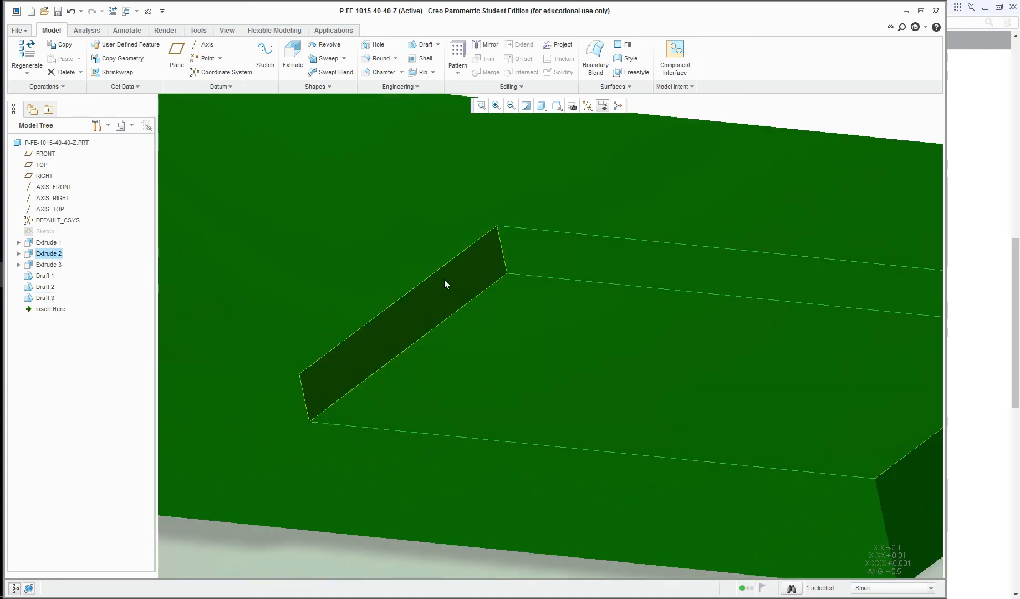
pyautogui.scroll(2, 441, 281)
pyautogui.click(408, 241)
pyautogui.click(434, 110)
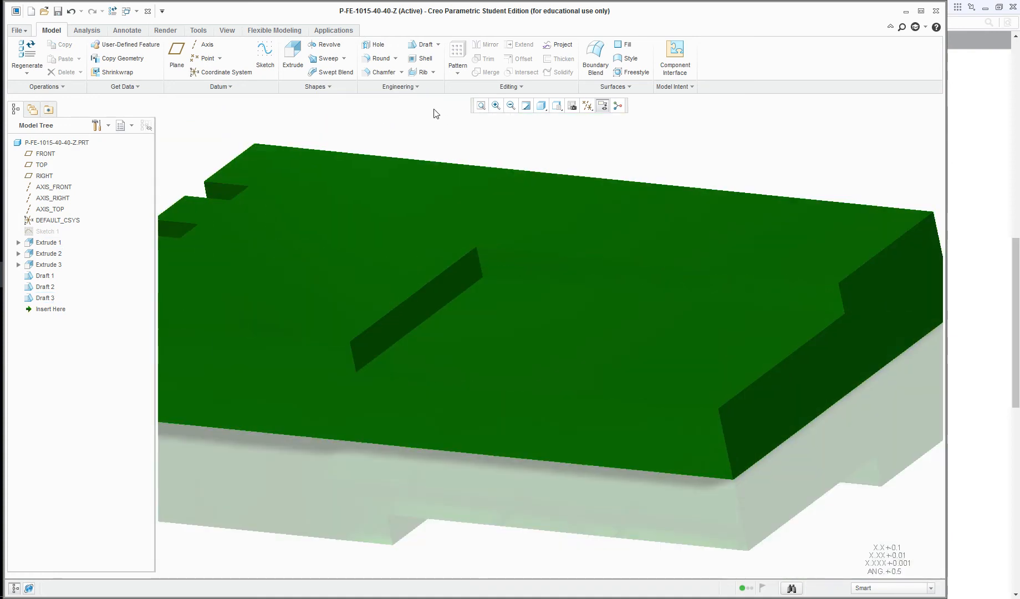
pyautogui.click(423, 44)
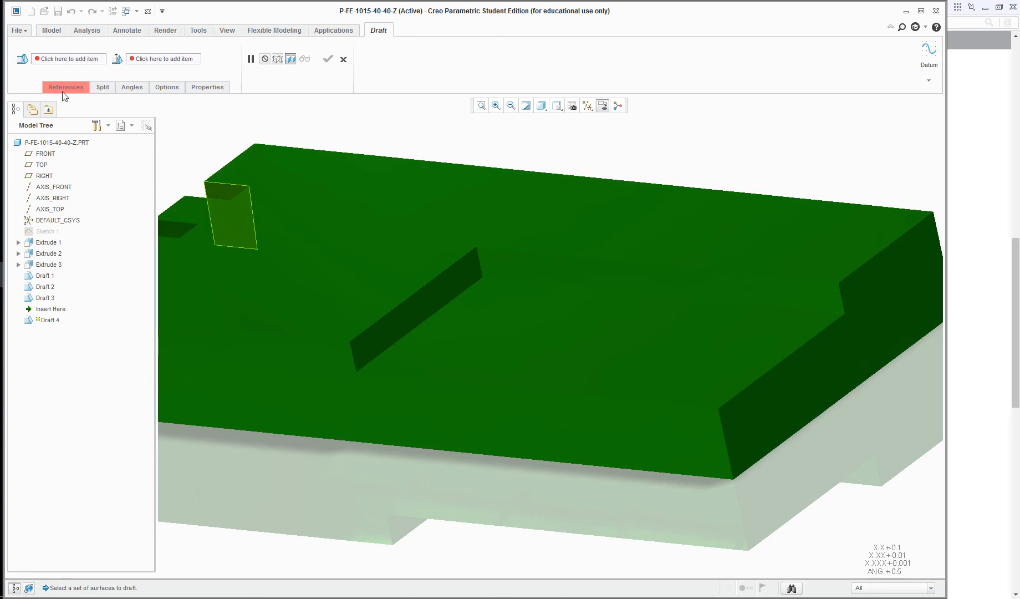
pyautogui.click(64, 90)
pyautogui.click(78, 192)
pyautogui.click(468, 222)
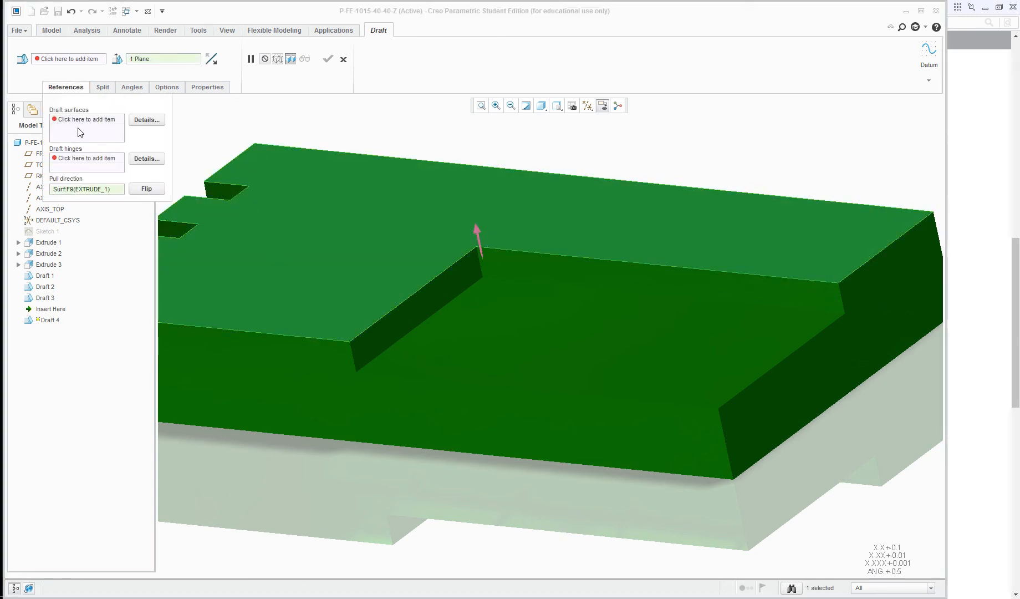
# Choose the large recess's short end wall and long side wall as the draft surfaces.
pyautogui.click(147, 120)
pyautogui.click(442, 287)
pyautogui.keyDown('ctrl'); pyautogui.click(503, 271); pyautogui.keyUp('ctrl')
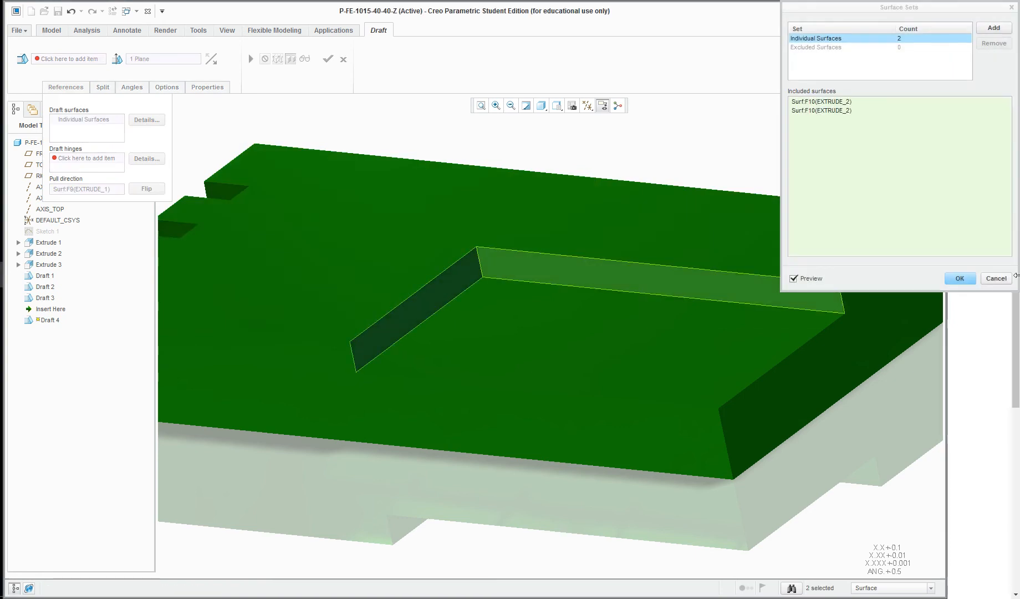
pyautogui.click(961, 278)
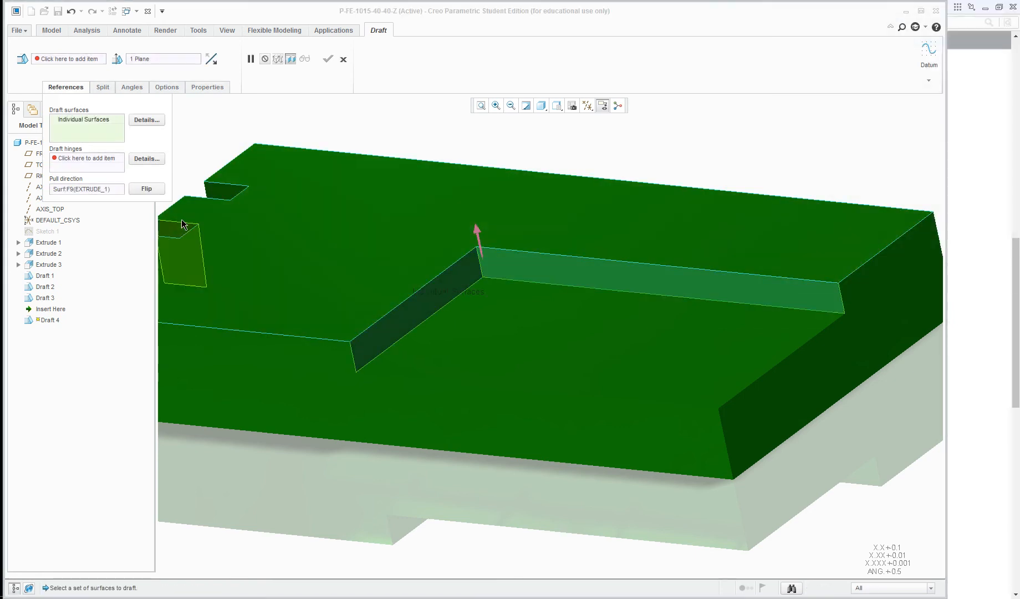
# Define the draft hinge as a one-by-one chain on the upper edge of the recess's short end wall.
pyautogui.click(85, 157)
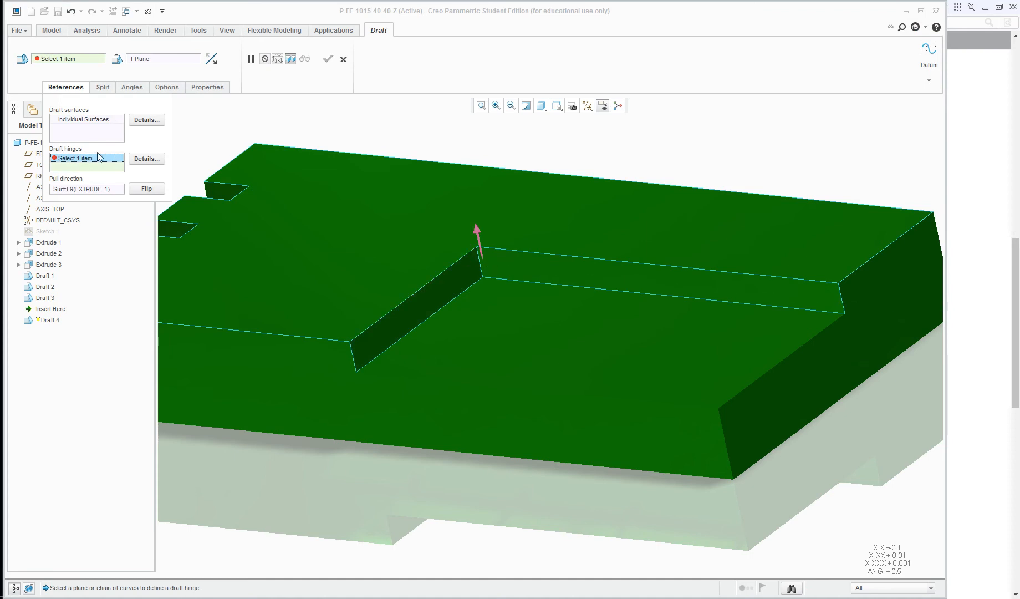
pyautogui.click(146, 158)
pyautogui.click(459, 262)
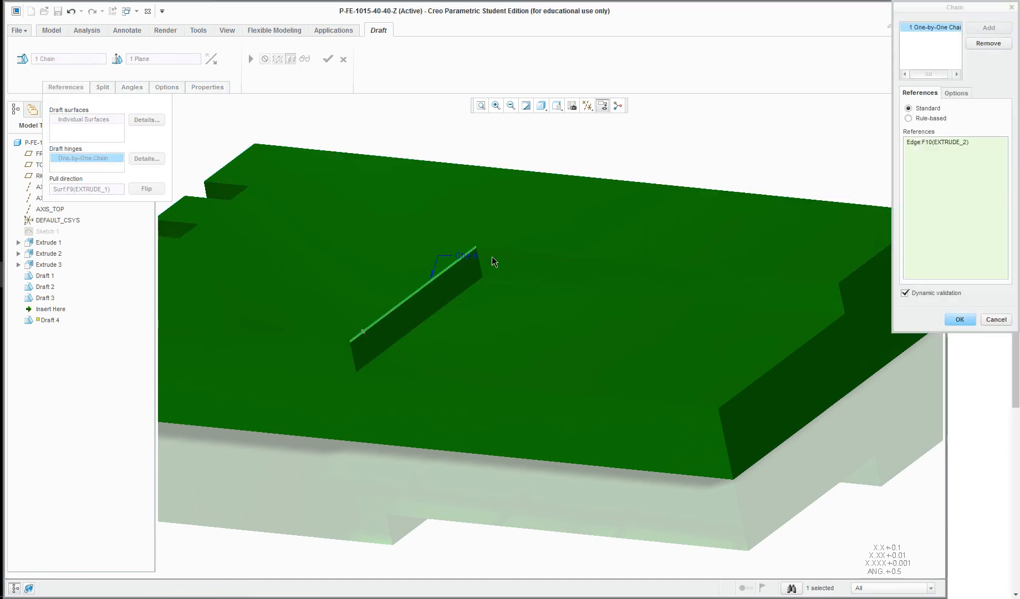
pyautogui.click(962, 220)
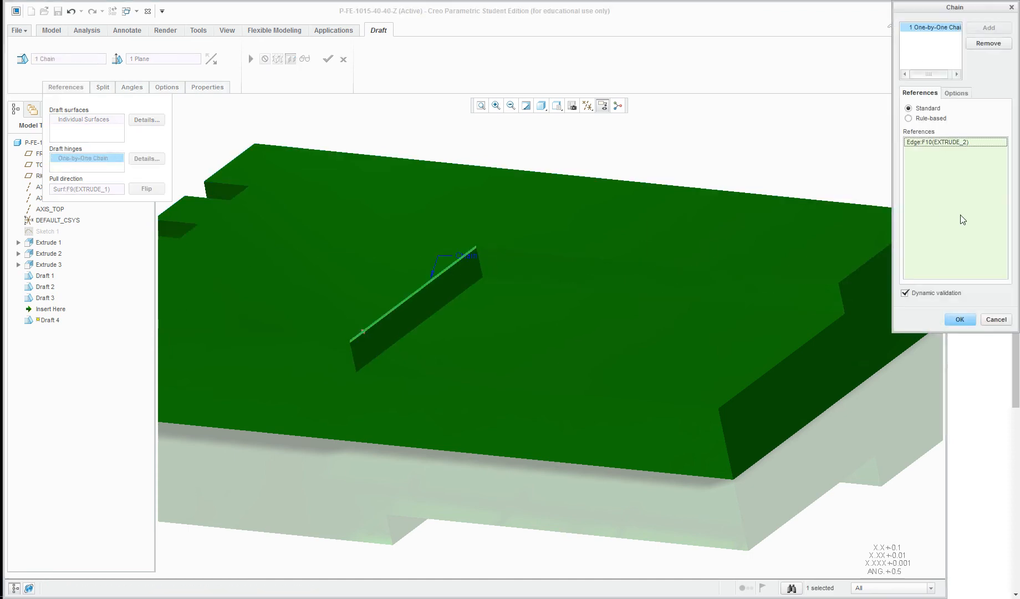
pyautogui.click(960, 320)
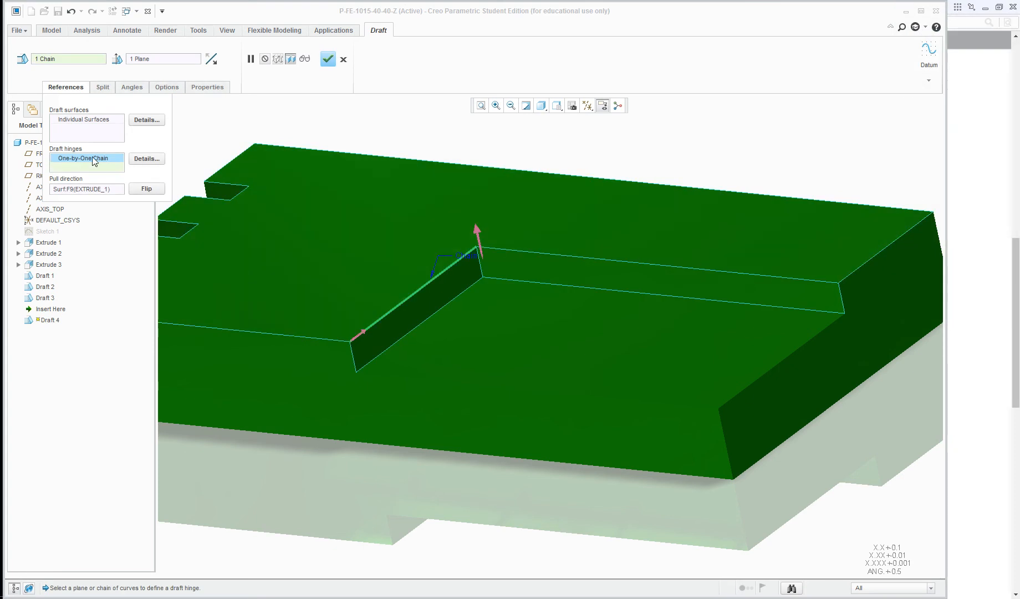
# Redefine the draft hinge as a one-by-one chain along the upper edges of the large recess's short end wall and long side wall.
pyautogui.rightClick(94, 161)
pyautogui.click(119, 164)
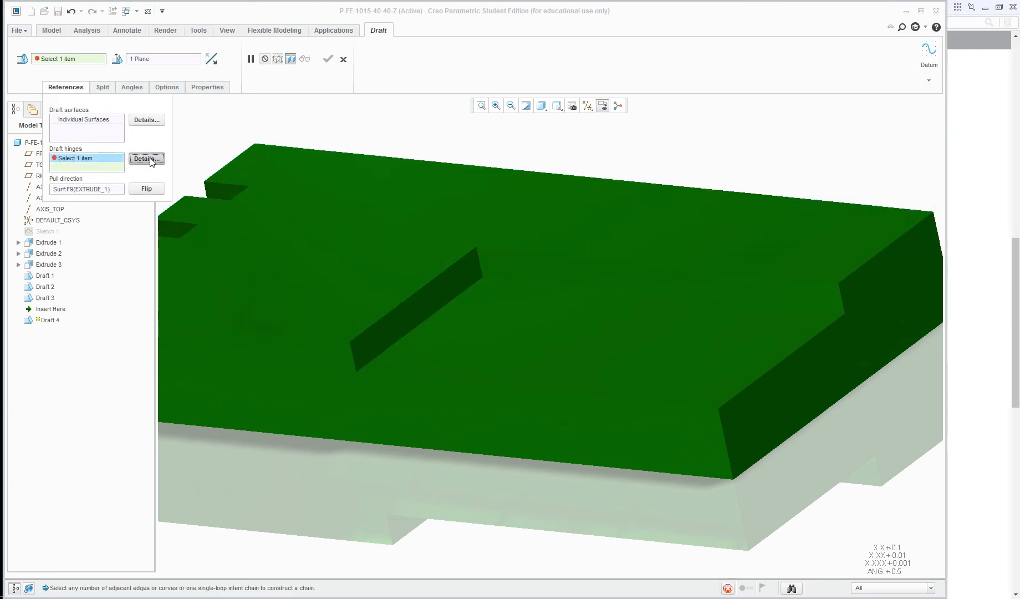
pyautogui.click(146, 159)
pyautogui.click(459, 262)
pyautogui.keyDown('ctrl'); pyautogui.click(499, 248); pyautogui.keyUp('ctrl')
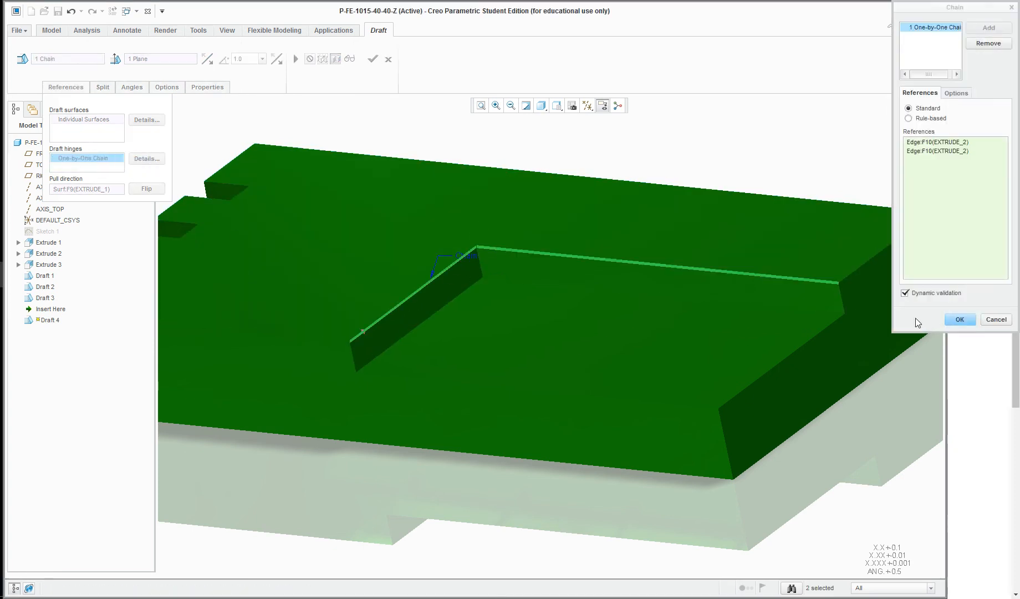
pyautogui.click(960, 319)
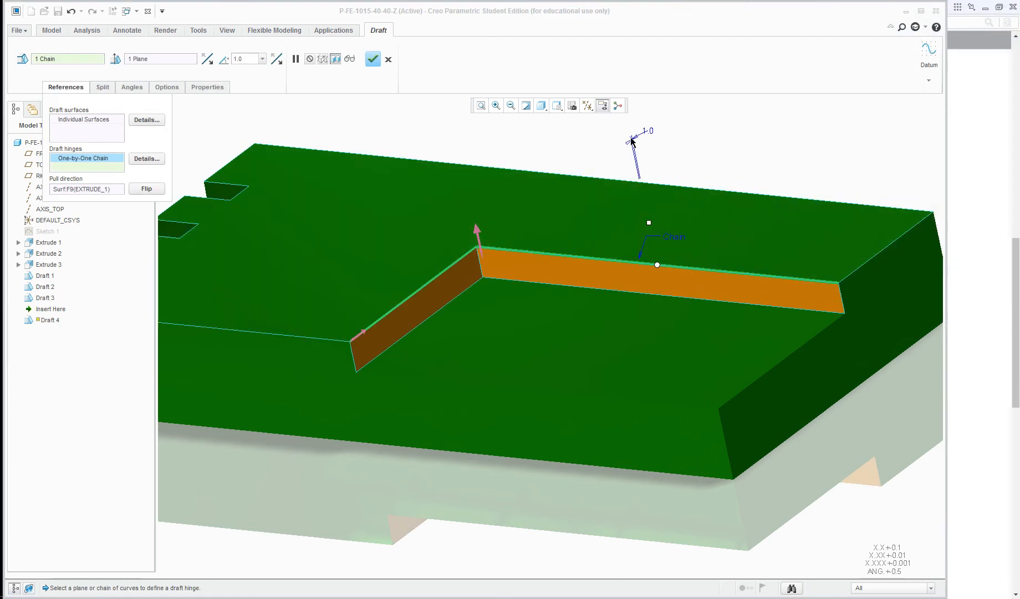
# Set the large recess walls' draft angle to 3 degrees.
pyautogui.doubleClick(650, 134)
pyautogui.write('3')
pyautogui.press('Return')
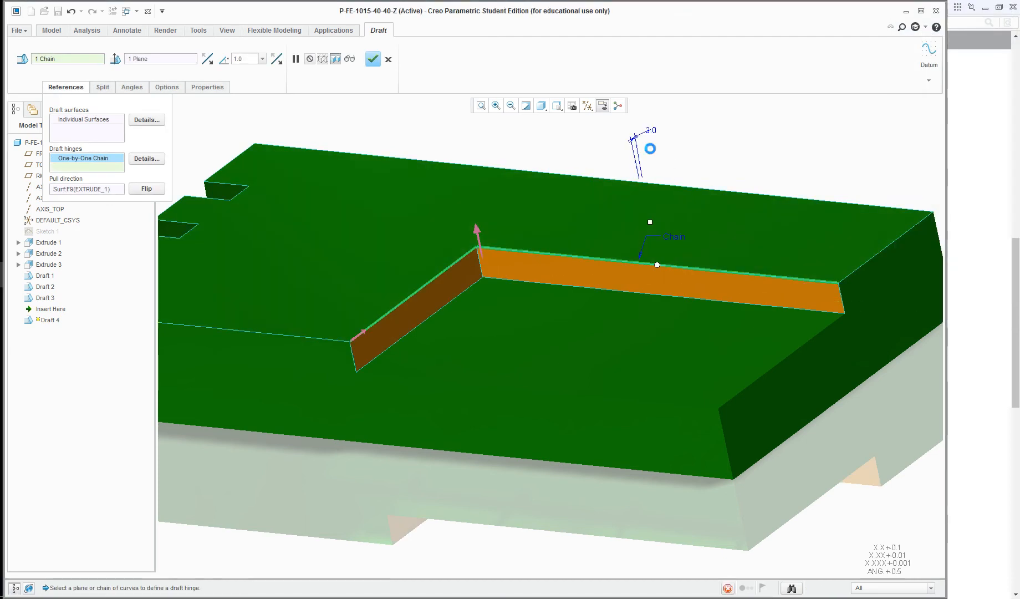
pyautogui.moveTo(706, 164); pyautogui.dragTo(718, 348, button='middle')
pyautogui.scroll(-3, 818, 300)
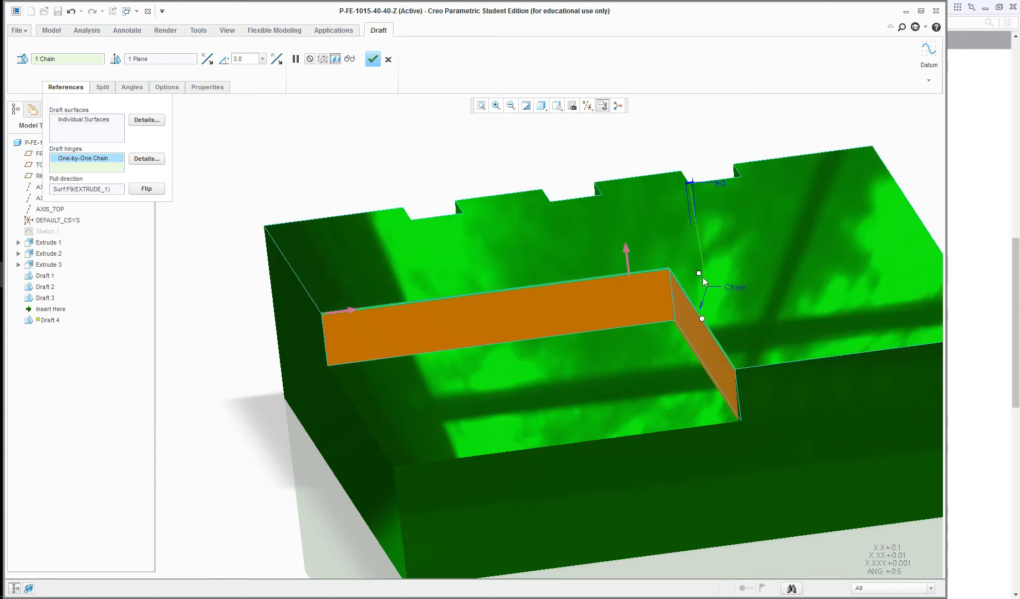
# Test the recess draft's direction at 40 degrees, restore the angle to 3 degrees and complete the feature.
pyautogui.moveTo(698, 274); pyautogui.dragTo(727, 280)
pyautogui.moveTo(639, 349); pyautogui.dragTo(676, 324, button='middle')
pyautogui.doubleClick(773, 192)
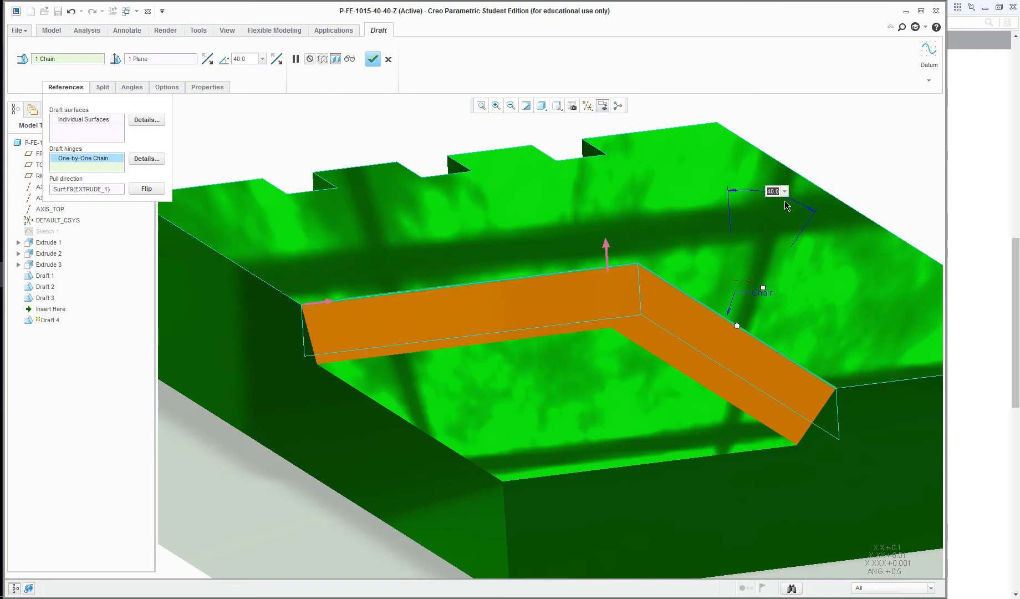
pyautogui.press('Return')
pyautogui.click(373, 59)
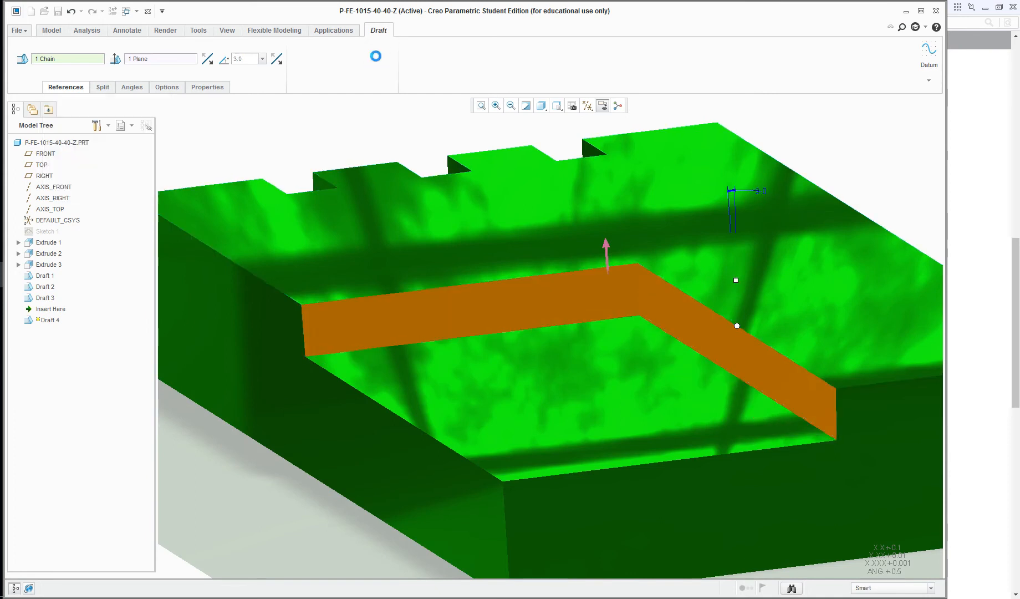
pyautogui.hotkey('ctrl', 'd')
pyautogui.scroll(3, 471, 248)
pyautogui.click(349, 173)
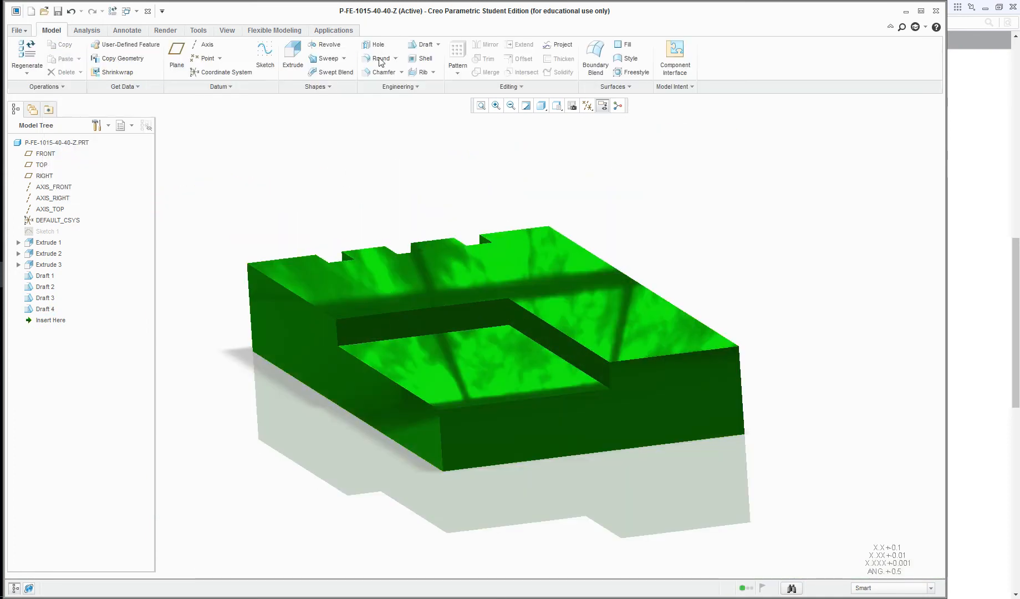
# Start a fifth Draft feature with the block's underside as the pull direction.
pyautogui.click(424, 45)
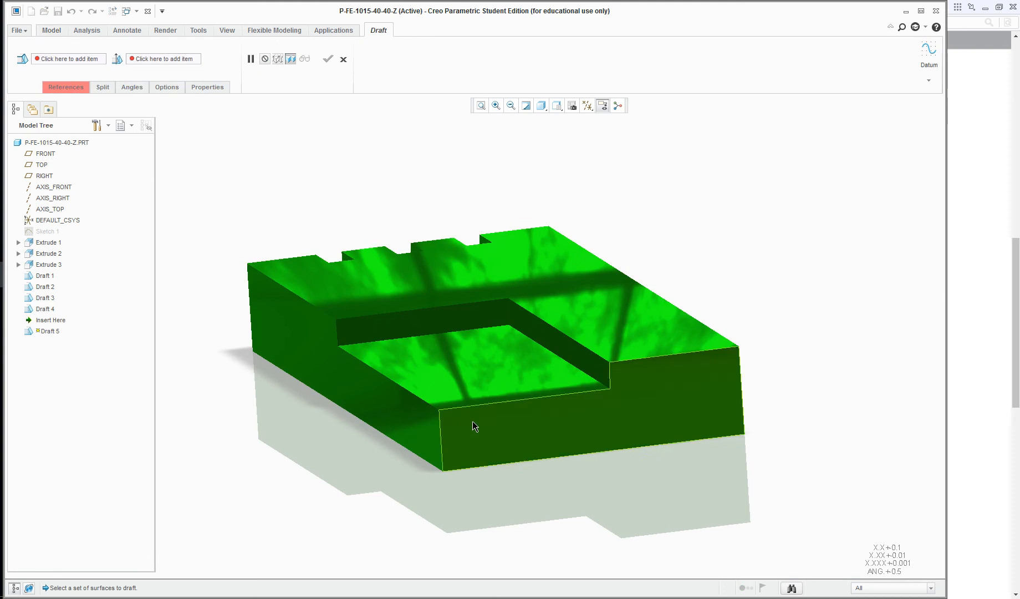
pyautogui.click(66, 87)
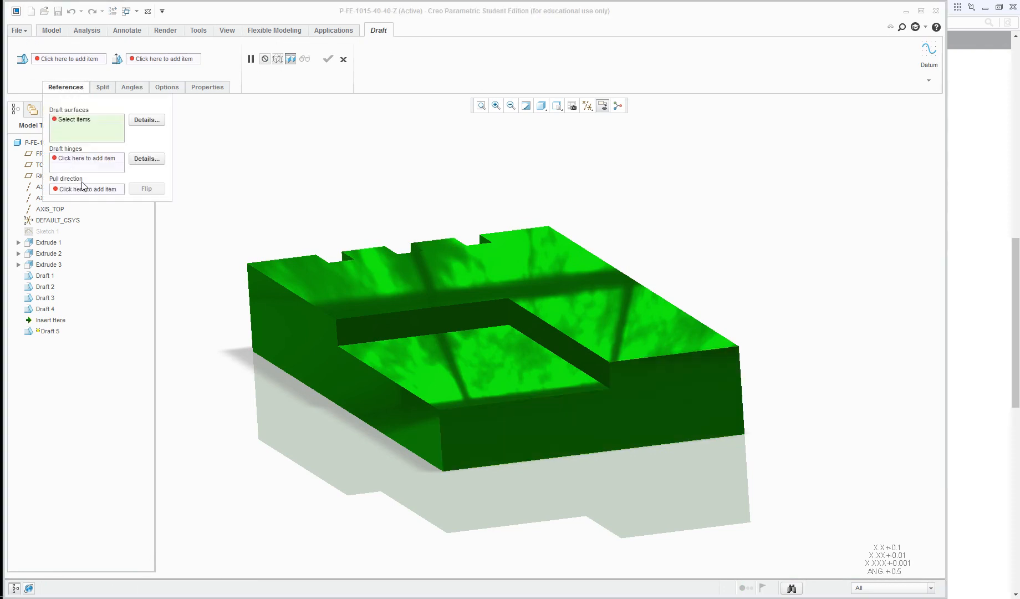
pyautogui.click(78, 191)
pyautogui.moveTo(467, 428); pyautogui.dragTo(472, 487, button='middle')
pyautogui.click(472, 491)
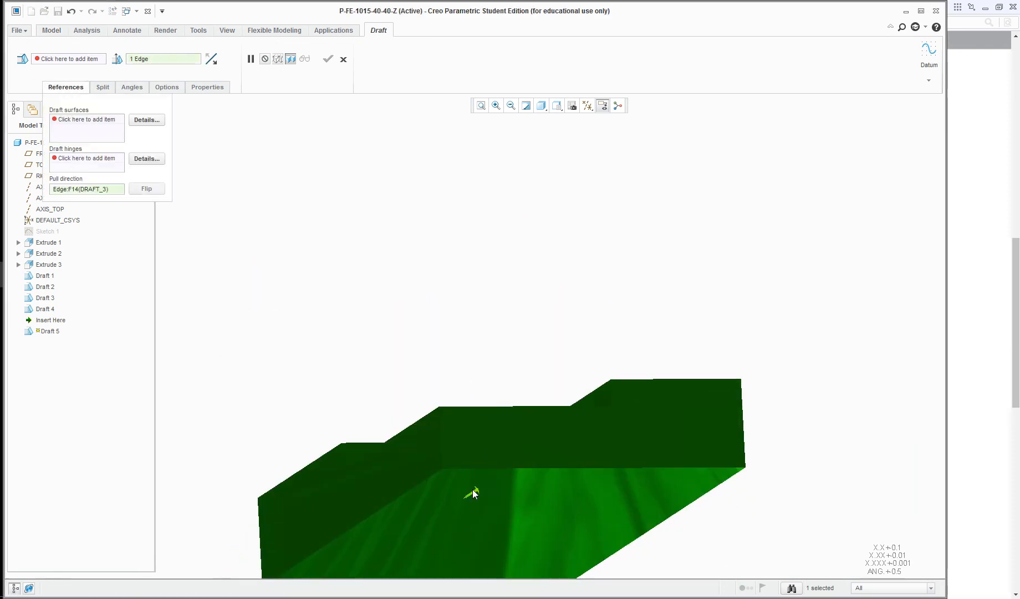
pyautogui.rightClick(97, 194)
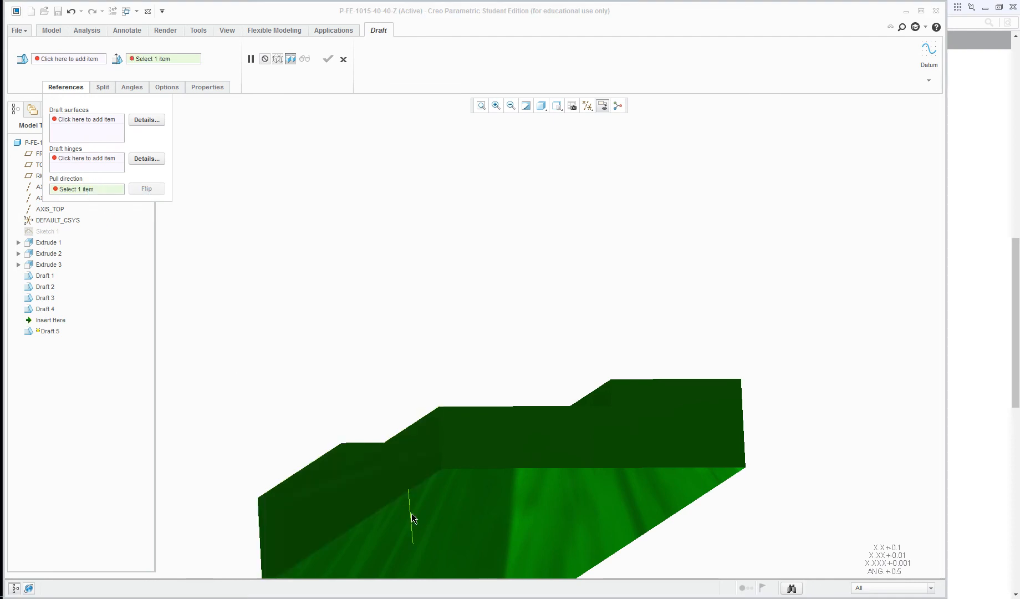
pyautogui.click(544, 529)
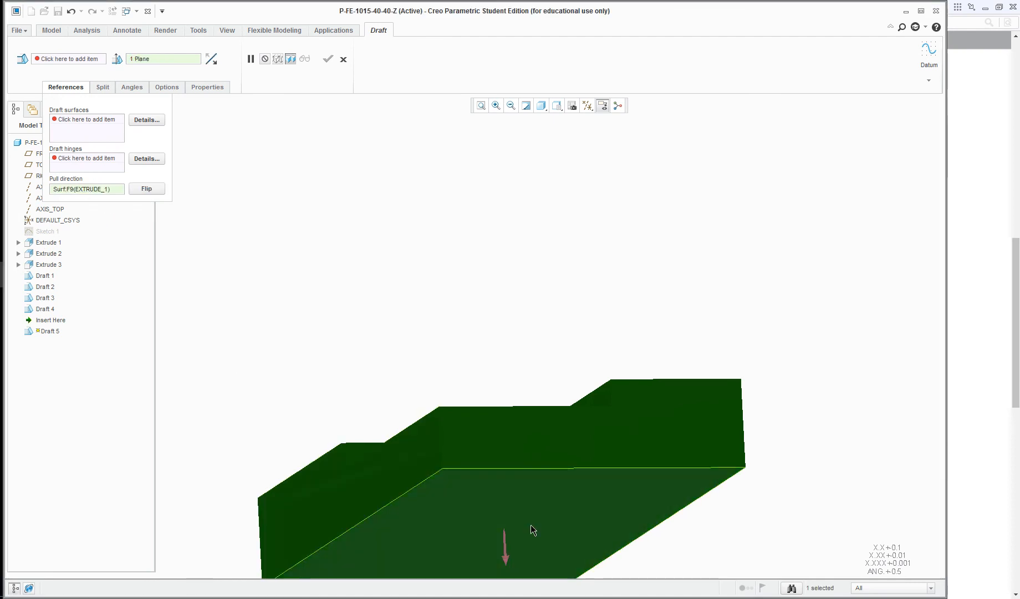
# Choose the block's four outer side walls as the individual draft surfaces.
pyautogui.click(139, 123)
pyautogui.scroll(3, 366, 324)
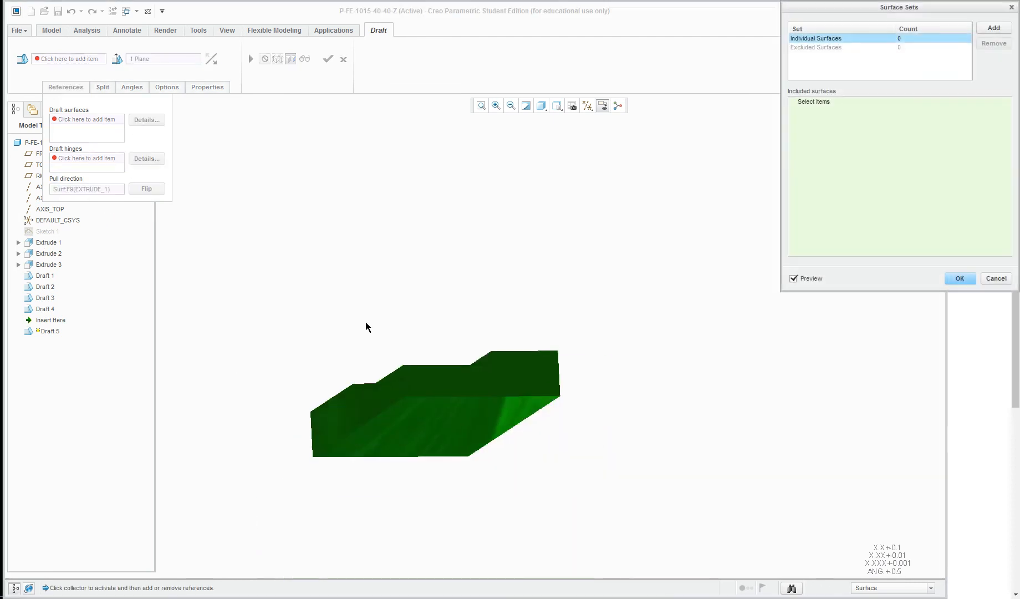
pyautogui.moveTo(354, 285); pyautogui.dragTo(340, 312, button='middle')
pyautogui.scroll(-3, 301, 294)
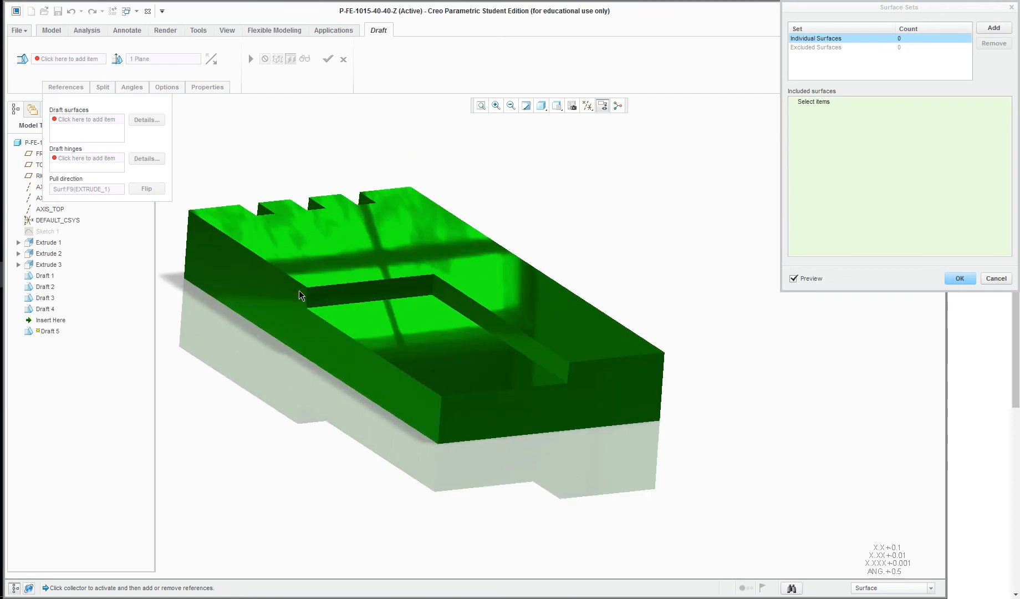
pyautogui.click(391, 405)
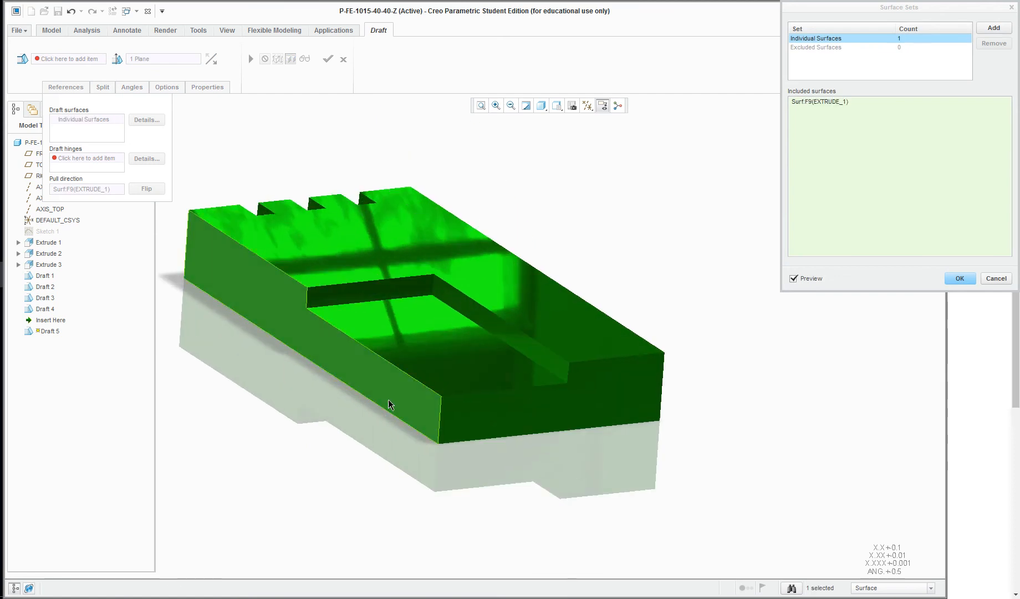
pyautogui.click(499, 419)
pyautogui.moveTo(530, 425); pyautogui.dragTo(408, 419, button='middle')
pyautogui.scroll(3, 585, 455)
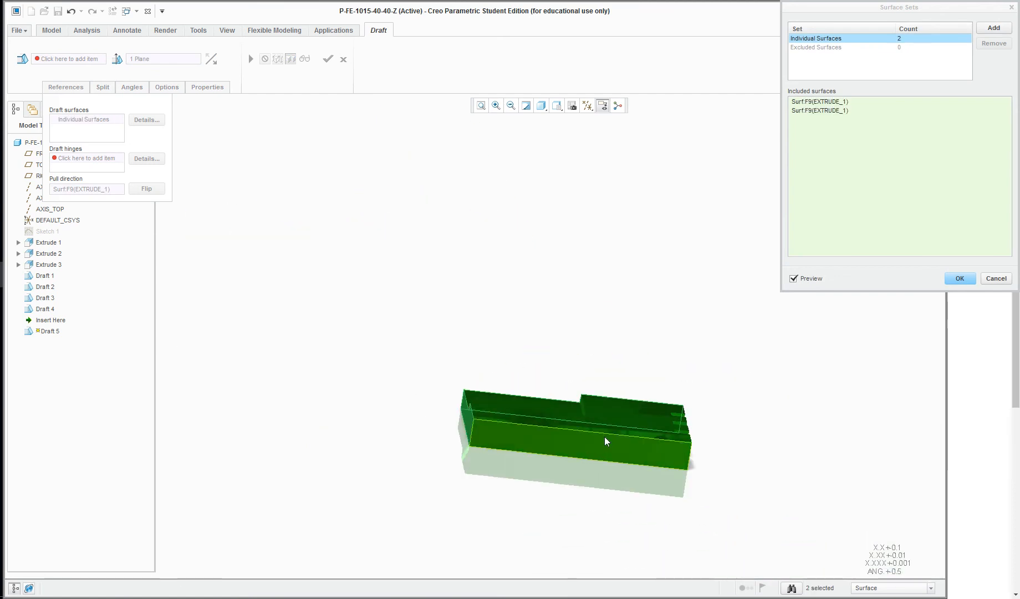
pyautogui.click(605, 441)
pyautogui.scroll(-3, 606, 442)
pyautogui.moveTo(605, 441)
pyautogui.mouseDown(button='middle')
pyautogui.moveTo(628, 419)
pyautogui.moveTo(602, 447)
pyautogui.mouseUp(button='middle')
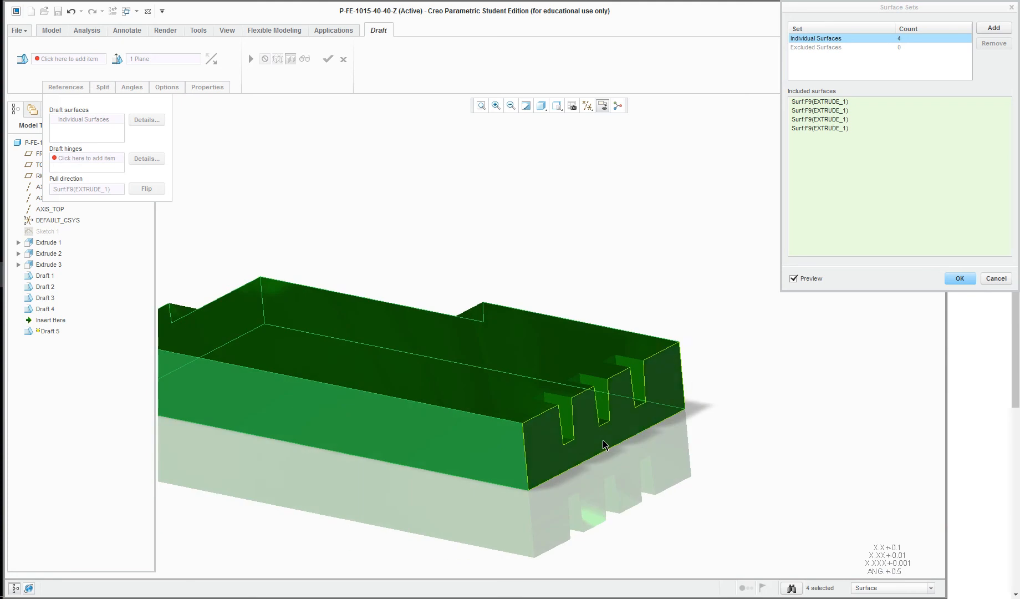
pyautogui.click(960, 278)
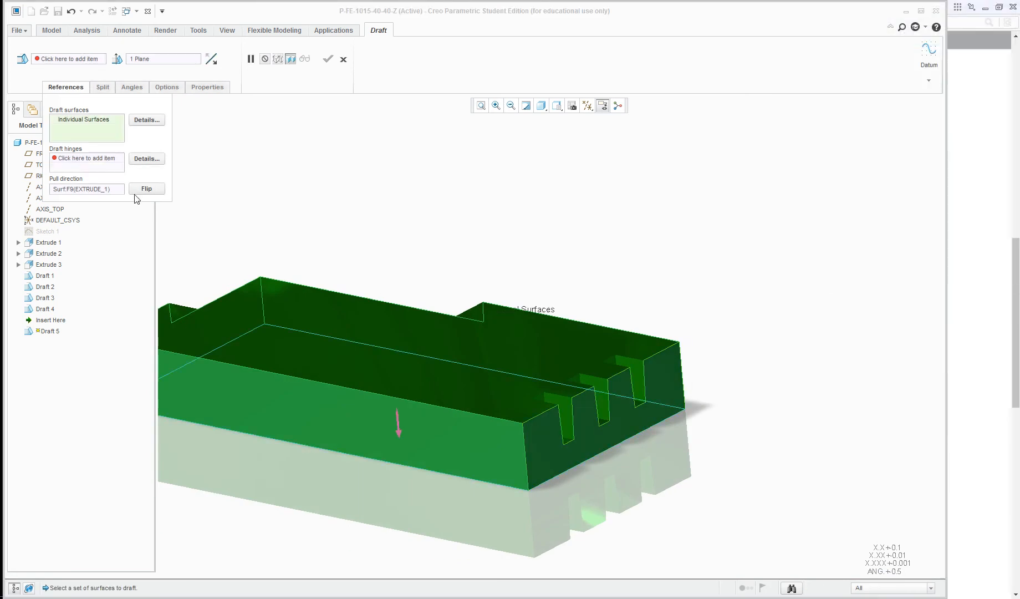
# Define the draft hinge as a one-by-one chain of the four edges around the block's underside.
pyautogui.click(99, 162)
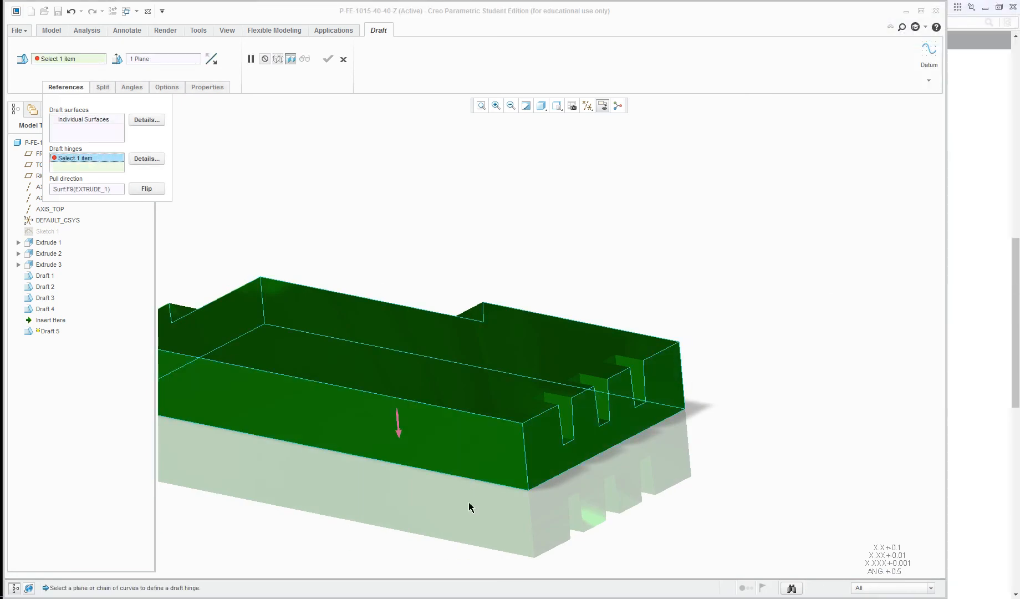
pyautogui.click(145, 160)
pyautogui.click(401, 464)
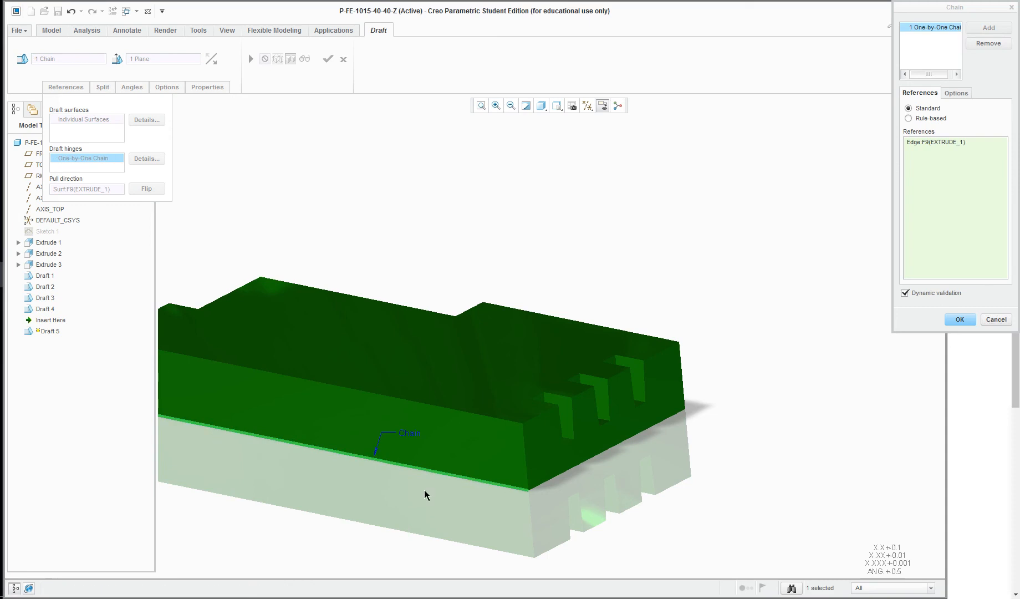
pyautogui.click(561, 475)
pyautogui.click(668, 405)
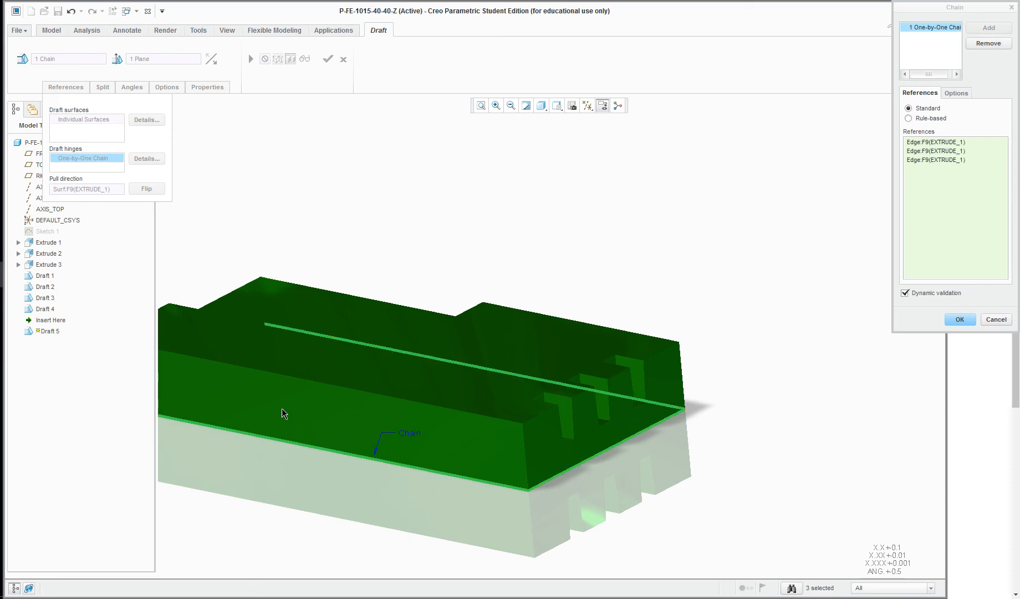
pyautogui.click(211, 350)
pyautogui.click(961, 319)
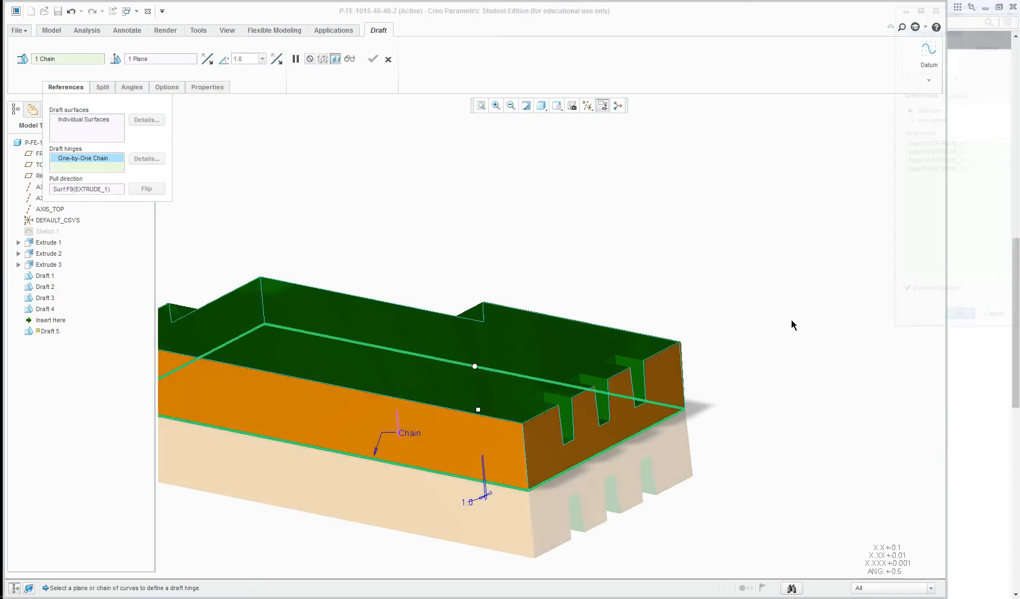
# Test the outer wall draft's direction at 13 degrees, set the angle to 3 degrees and complete the feature.
pyautogui.moveTo(403, 383); pyautogui.dragTo(412, 403, button='middle')
pyautogui.scroll(-3, 211, 413)
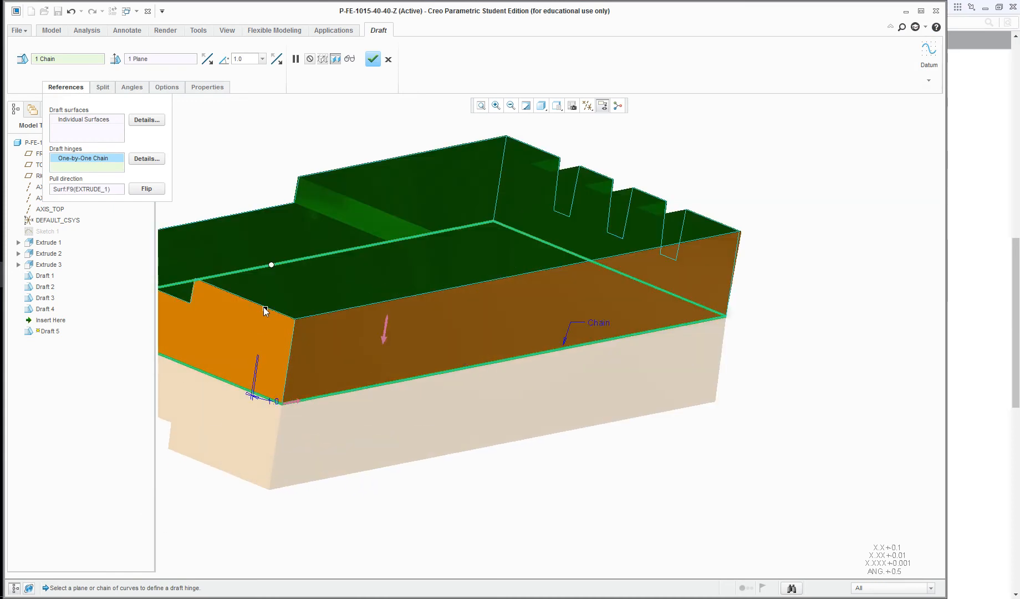
pyautogui.moveTo(267, 309)
pyautogui.mouseDown()
pyautogui.moveTo(253, 296)
pyautogui.moveTo(259, 309)
pyautogui.mouseUp()
pyautogui.doubleClick(212, 367)
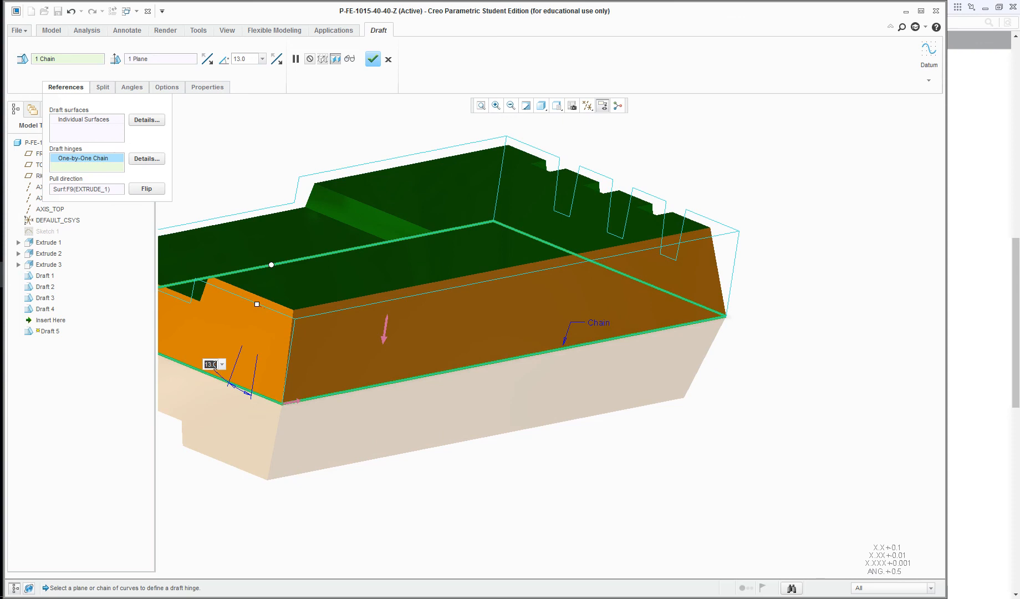
pyautogui.write('3')
pyautogui.press('Return')
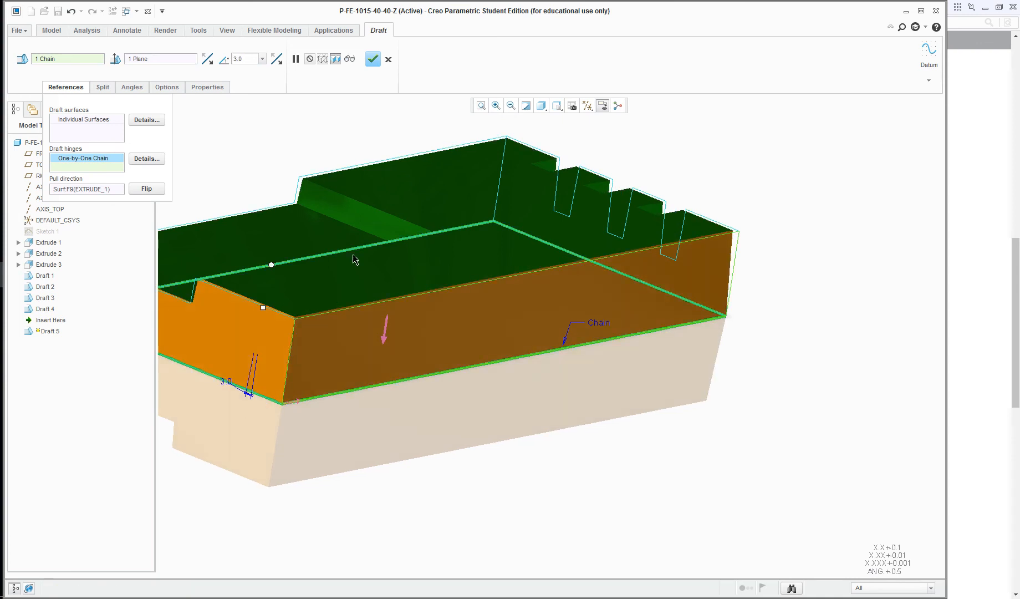
pyautogui.click(373, 59)
pyautogui.scroll(3, 496, 471)
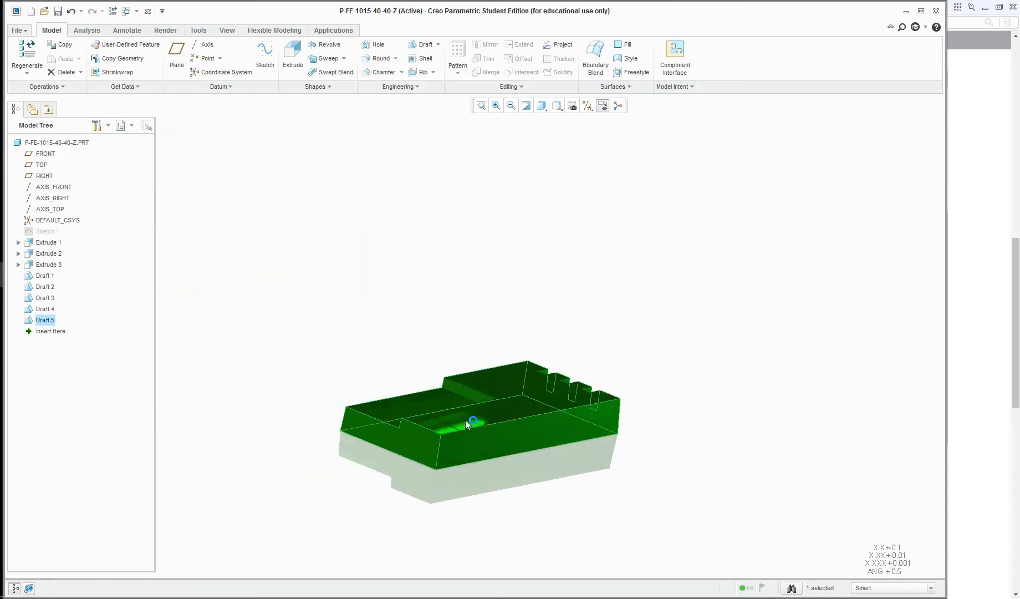
# Start a Round feature on the block's four vertical outer corner edges.
pyautogui.scroll(-2, 466, 420)
pyautogui.scroll(-2, 538, 493)
pyautogui.moveTo(434, 466)
pyautogui.mouseDown(button='middle')
pyautogui.moveTo(544, 474)
pyautogui.moveTo(428, 456)
pyautogui.moveTo(277, 478)
pyautogui.mouseUp(button='middle')
pyautogui.scroll(3, 545, 541)
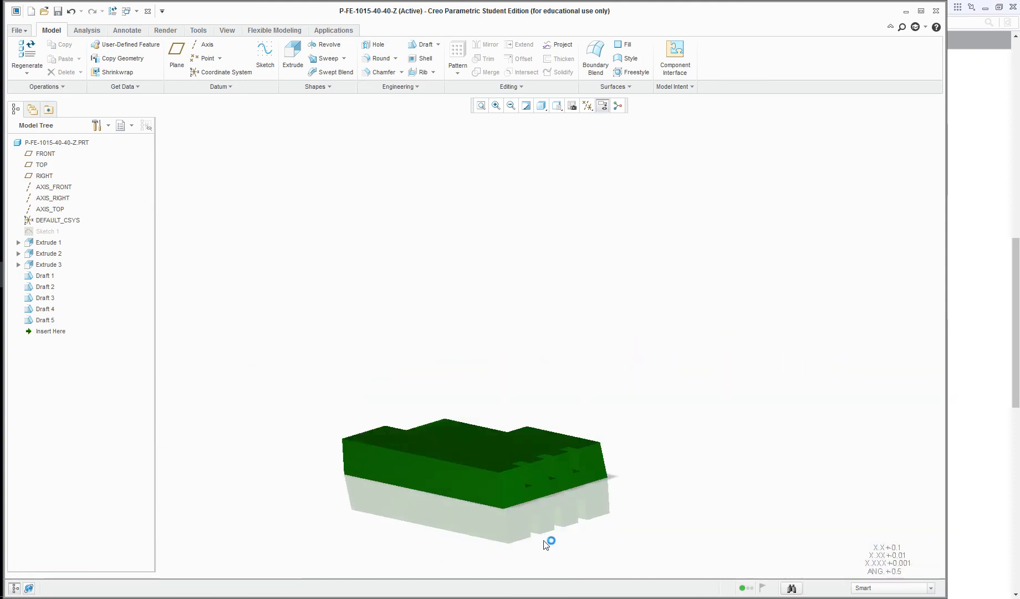
pyautogui.scroll(-3, 431, 506)
pyautogui.moveTo(414, 520)
pyautogui.mouseDown(button='middle')
pyautogui.moveTo(432, 538)
pyautogui.moveTo(426, 520)
pyautogui.mouseUp(button='middle')
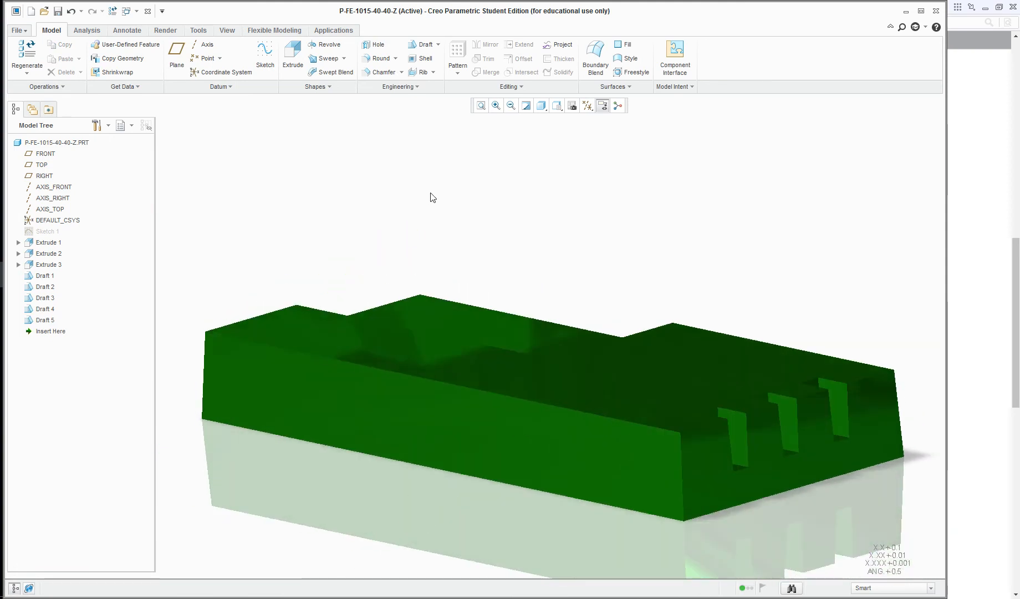
pyautogui.click(369, 60)
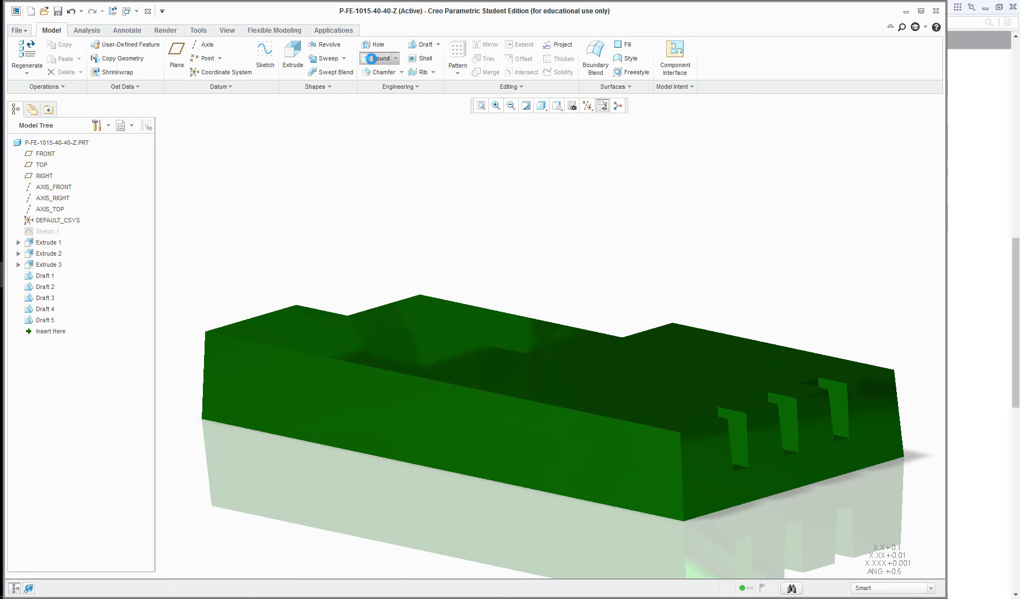
pyautogui.click(204, 372)
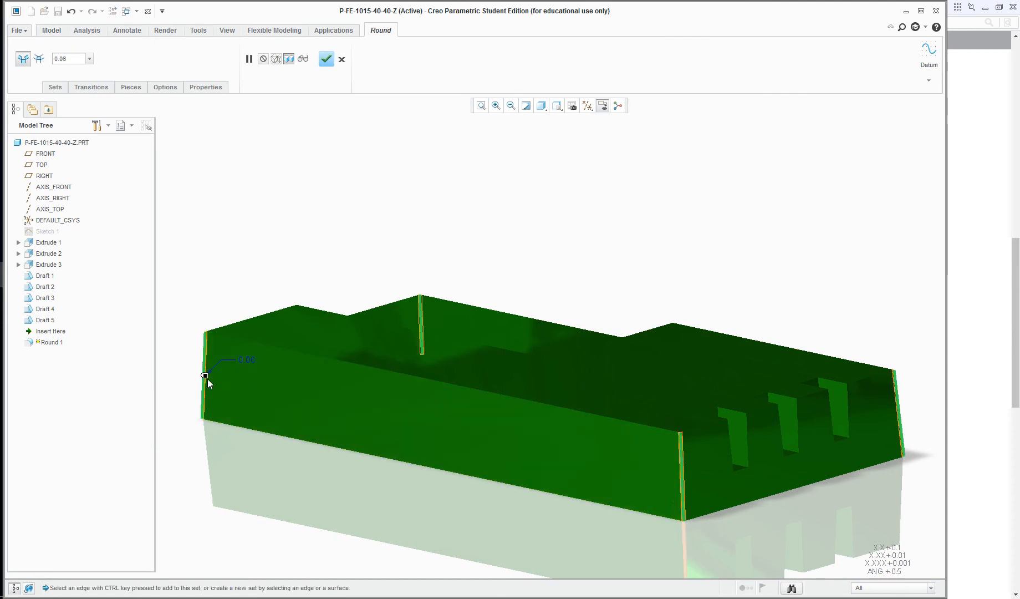
# Set the outer corner radius to 0.90 and complete the Round feature.
pyautogui.moveTo(204, 376); pyautogui.dragTo(235, 388)
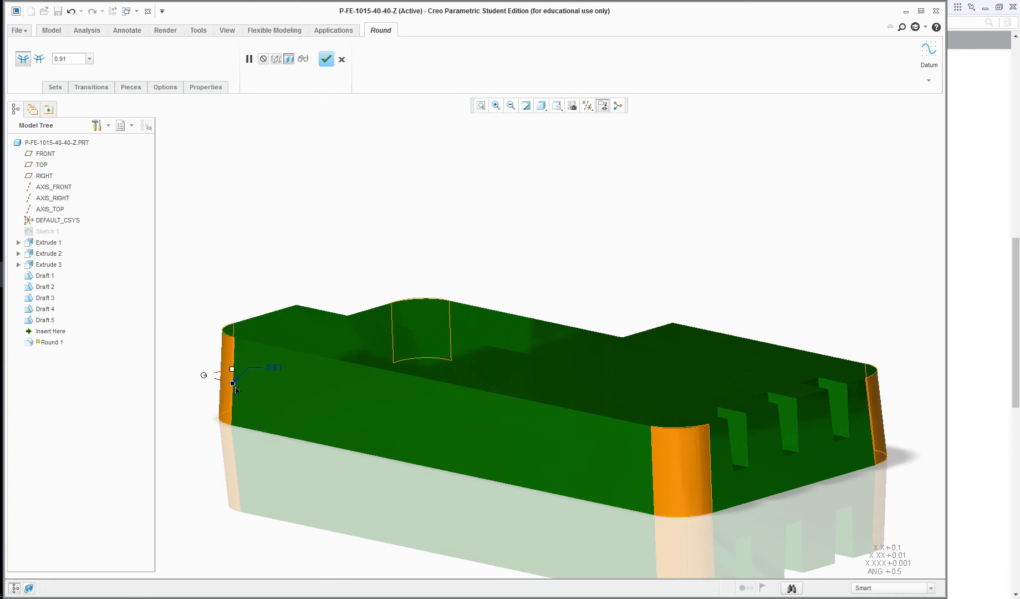
pyautogui.doubleClick(275, 369)
pyautogui.press('Return')
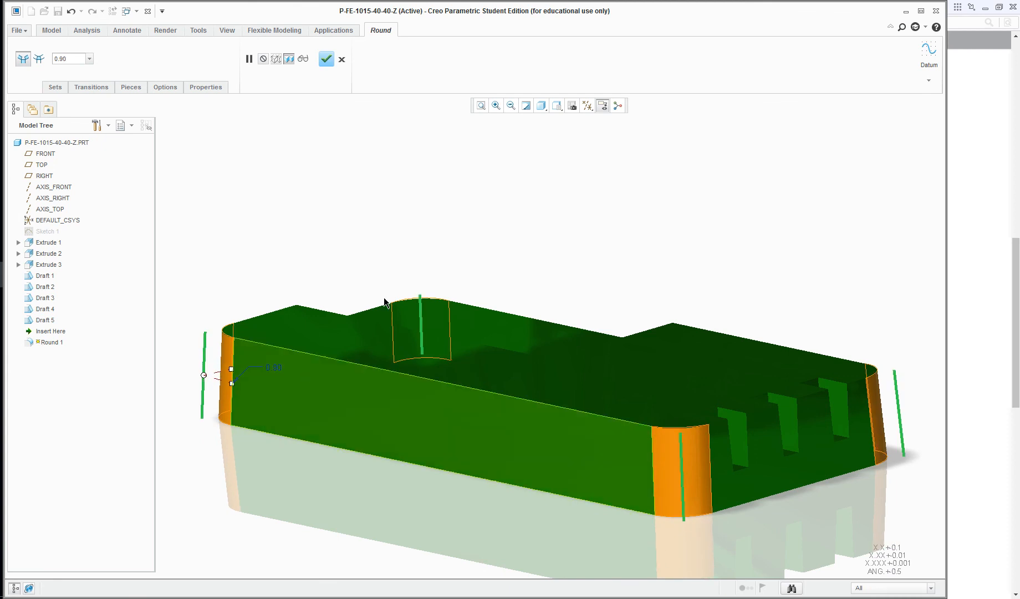
pyautogui.click(326, 59)
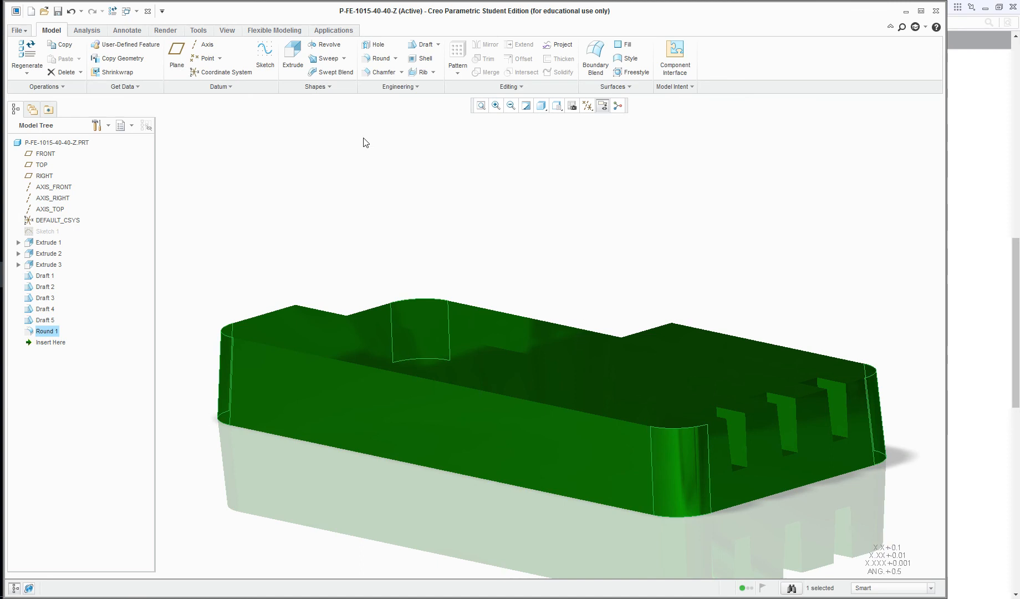
pyautogui.click(328, 267)
pyautogui.moveTo(348, 304); pyautogui.dragTo(514, 330, button='middle')
pyautogui.scroll(4, 514, 330)
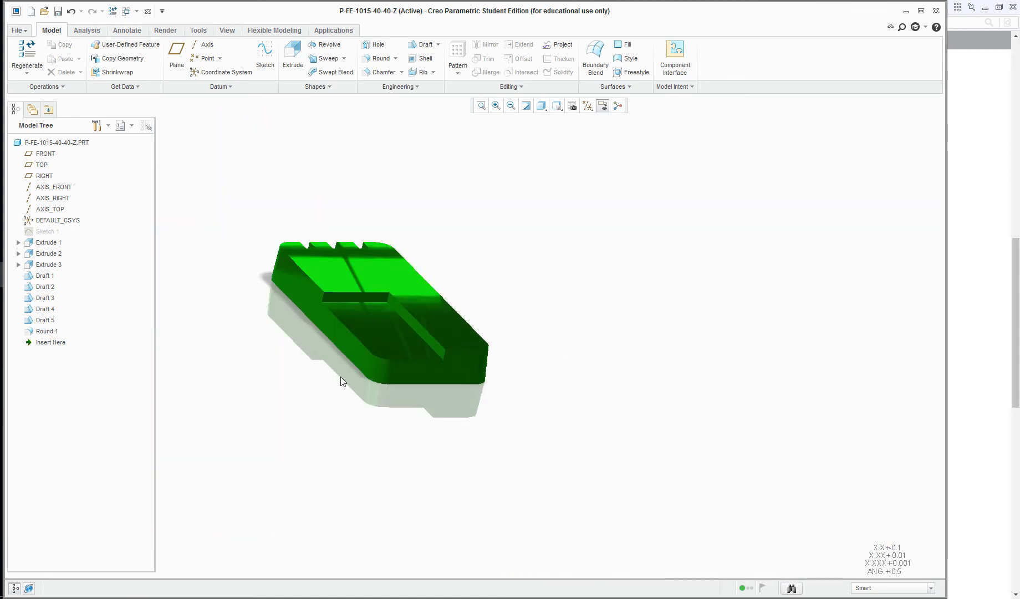
# Round the recess's three inner vertical corner edges with a radius of 0.90 and complete the feature.
pyautogui.scroll(-5, 354, 304)
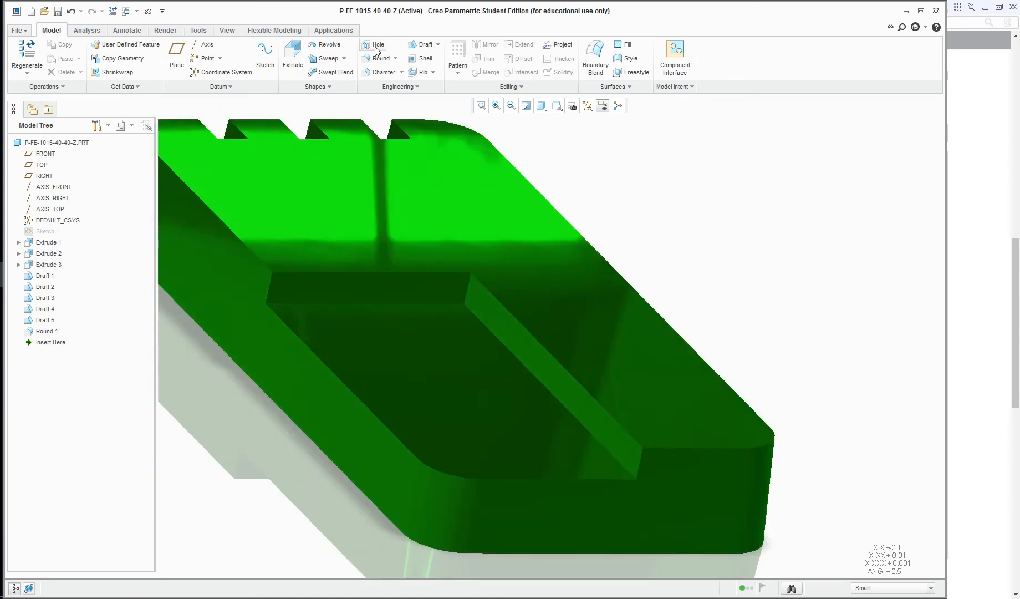
pyautogui.click(384, 60)
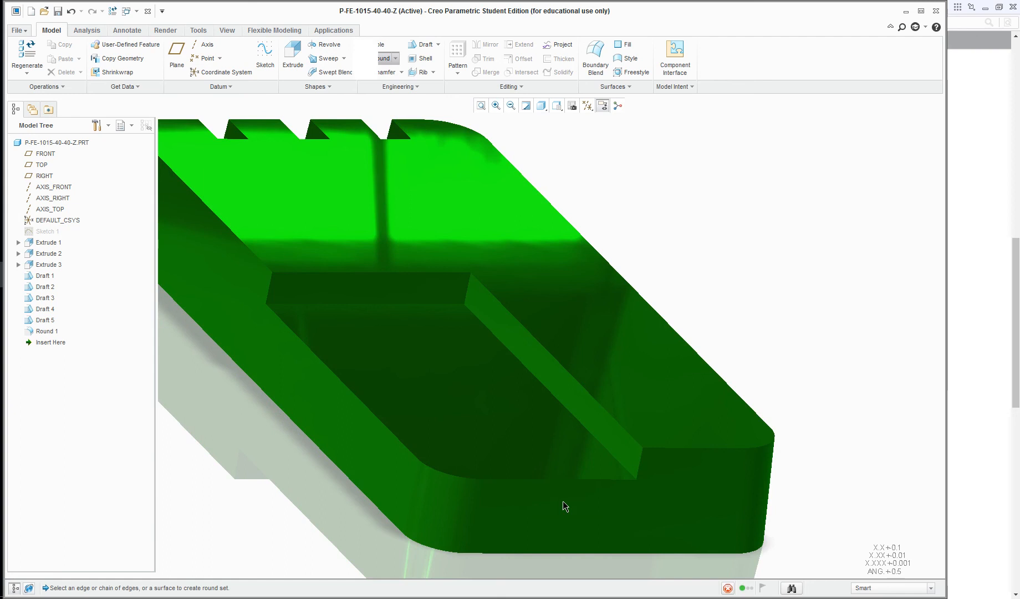
pyautogui.rightClick(638, 469)
pyautogui.rightClick(638, 469)
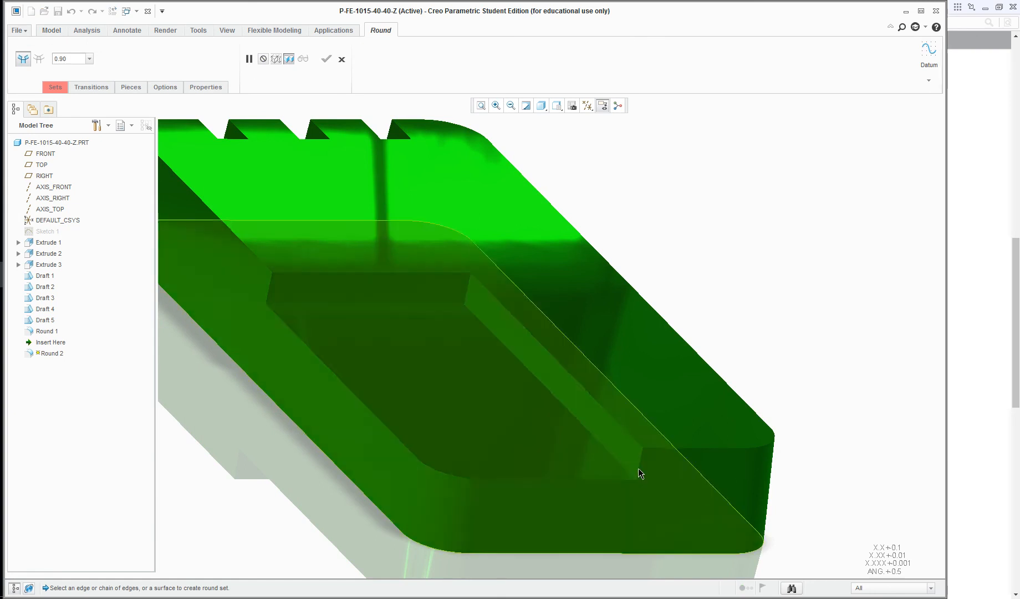
pyautogui.click(645, 471)
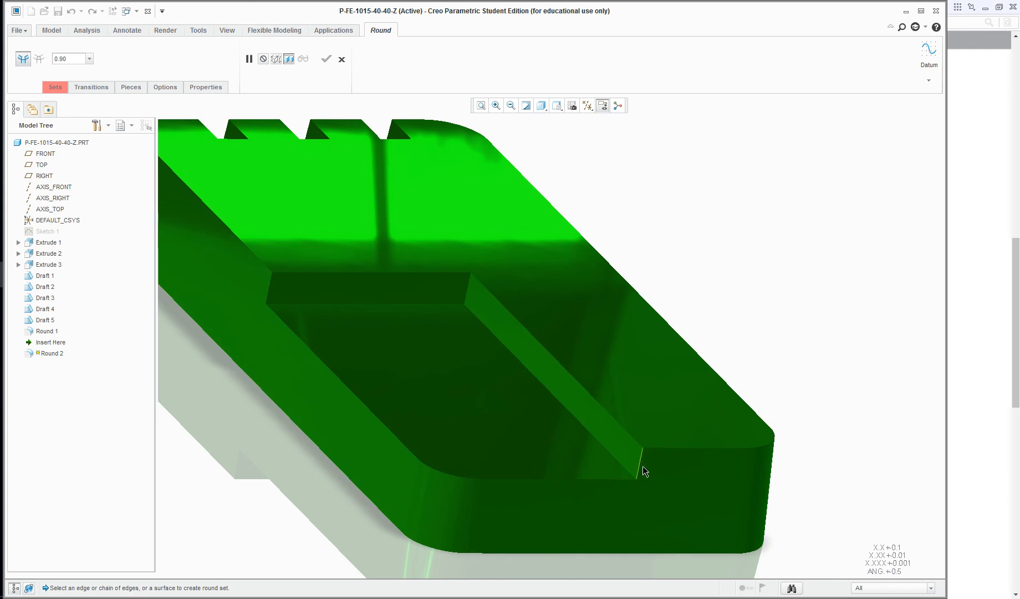
pyautogui.keyDown('ctrl'); pyautogui.click(470, 292); pyautogui.keyUp('ctrl')
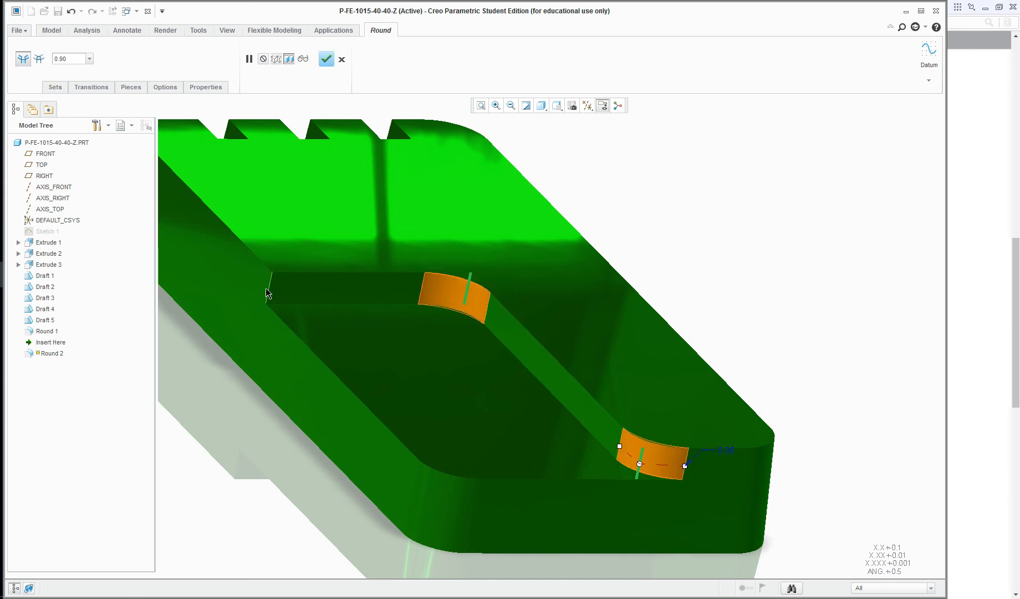
pyautogui.keyDown('ctrl'); pyautogui.click(268, 293); pyautogui.keyUp('ctrl')
pyautogui.click(326, 60)
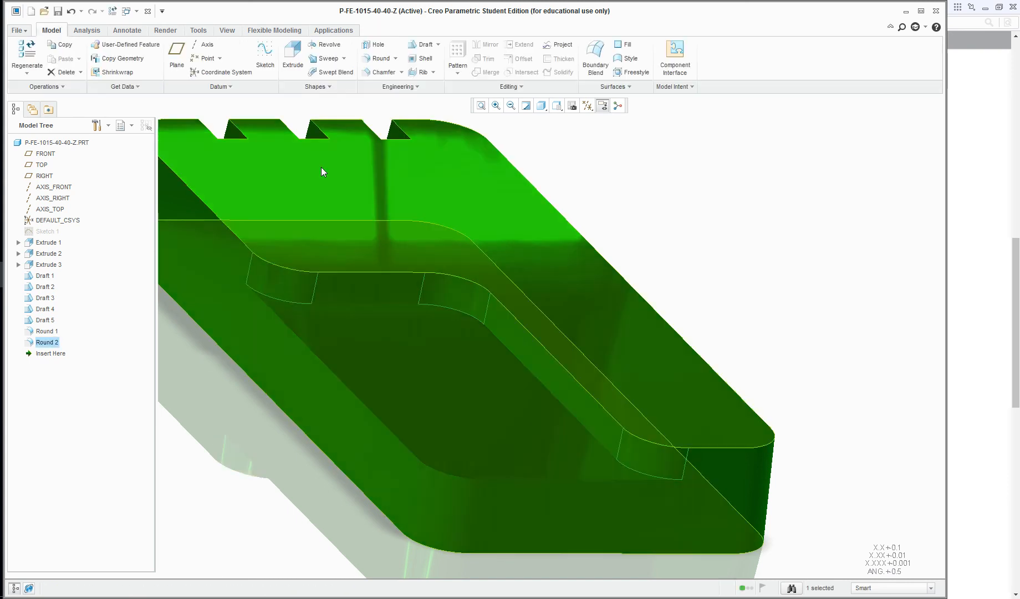
# Start a Round feature on the block's upper rim along the recess and set its radius to 0.20.
pyautogui.click(368, 59)
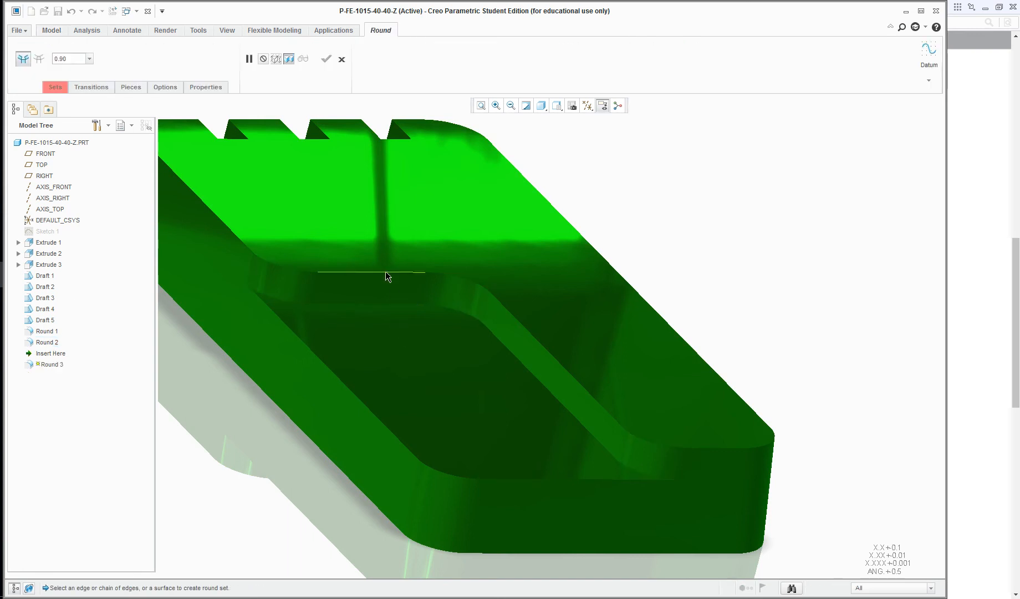
pyautogui.click(383, 275)
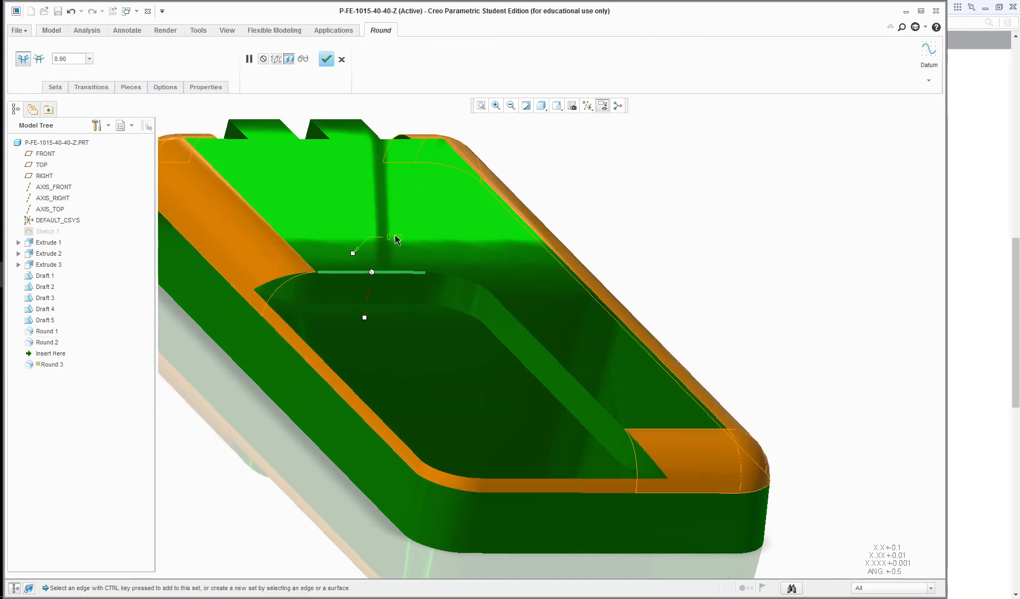
pyautogui.doubleClick(395, 234)
pyautogui.write('0.2')
pyautogui.press('Return')
# Add the two short upper edges between the end-wall slots to the rim round and complete the feature.
pyautogui.scroll(2, 450, 364)
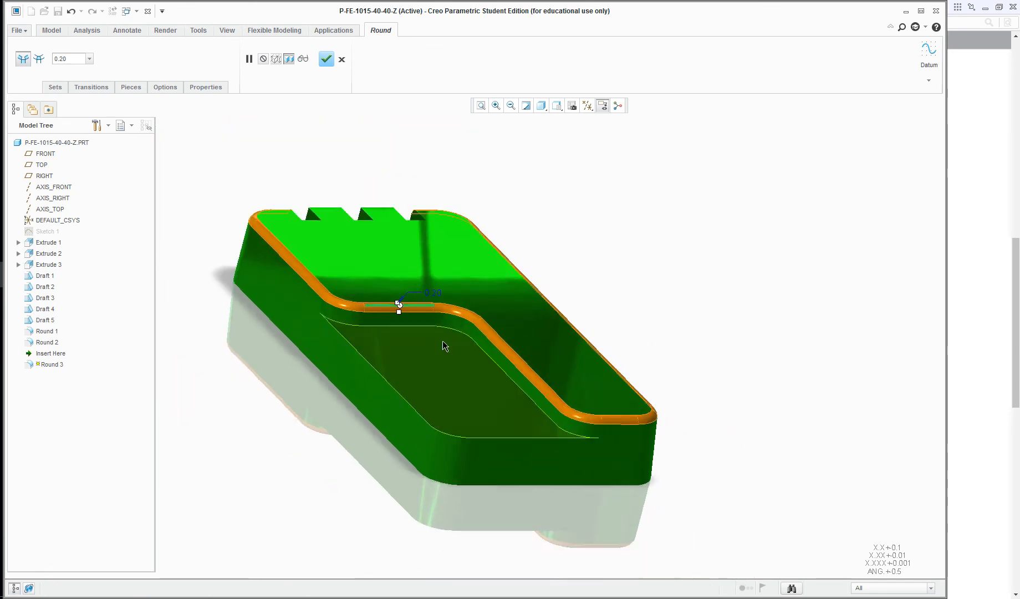
pyautogui.scroll(-2, 420, 289)
pyautogui.moveTo(418, 277); pyautogui.dragTo(413, 279, button='middle')
pyautogui.keyDown('ctrl'); pyautogui.click(276, 153); pyautogui.keyUp('ctrl')
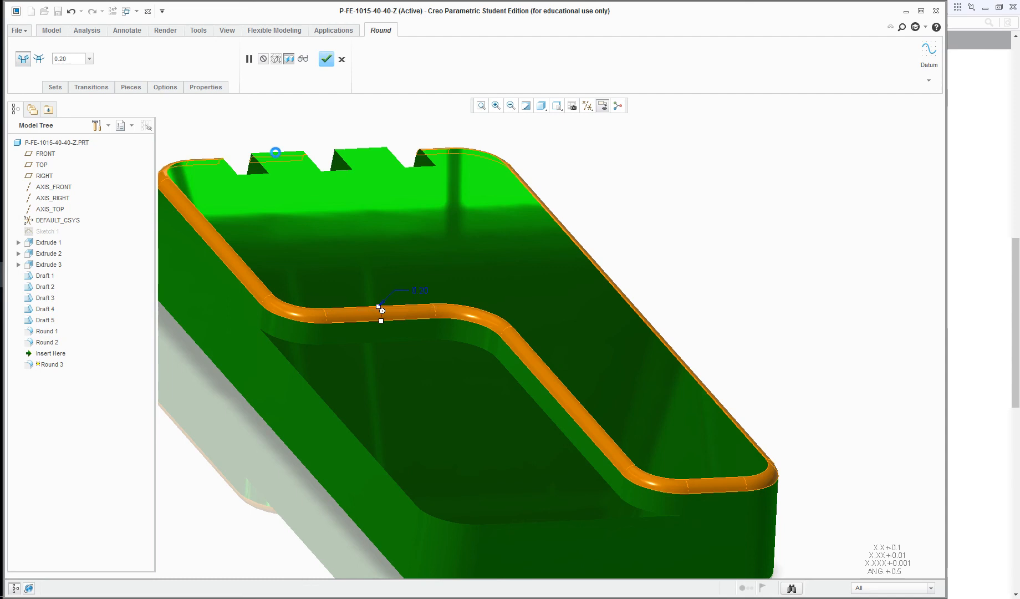
pyautogui.keyDown('ctrl'); pyautogui.click(347, 148); pyautogui.keyUp('ctrl')
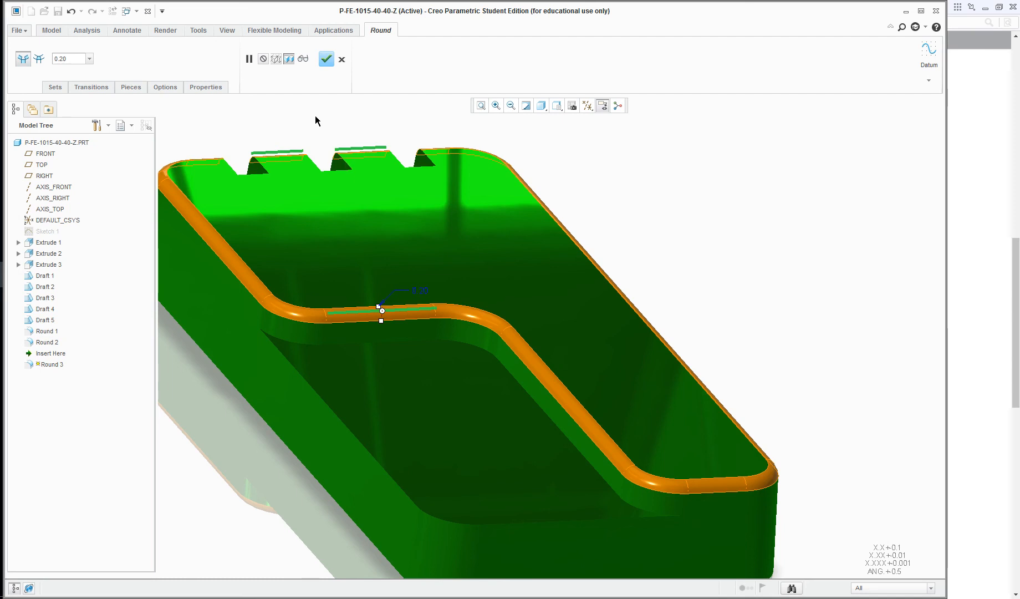
pyautogui.click(326, 60)
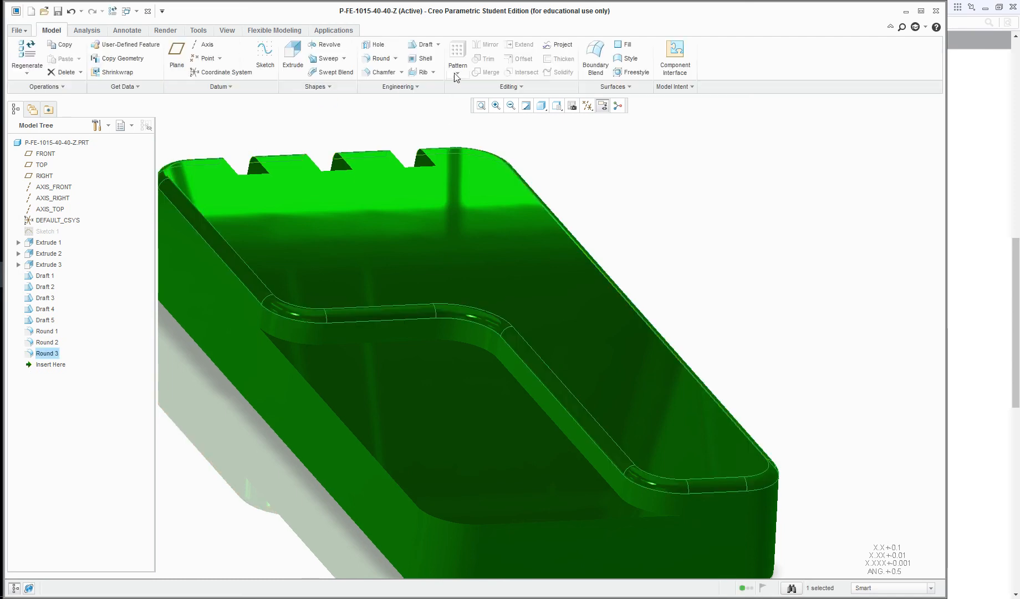
# Create two separate 0.20 Round features, one along the foot of the recess wall and one along the recess floor's outer edge.
pyautogui.click(386, 62)
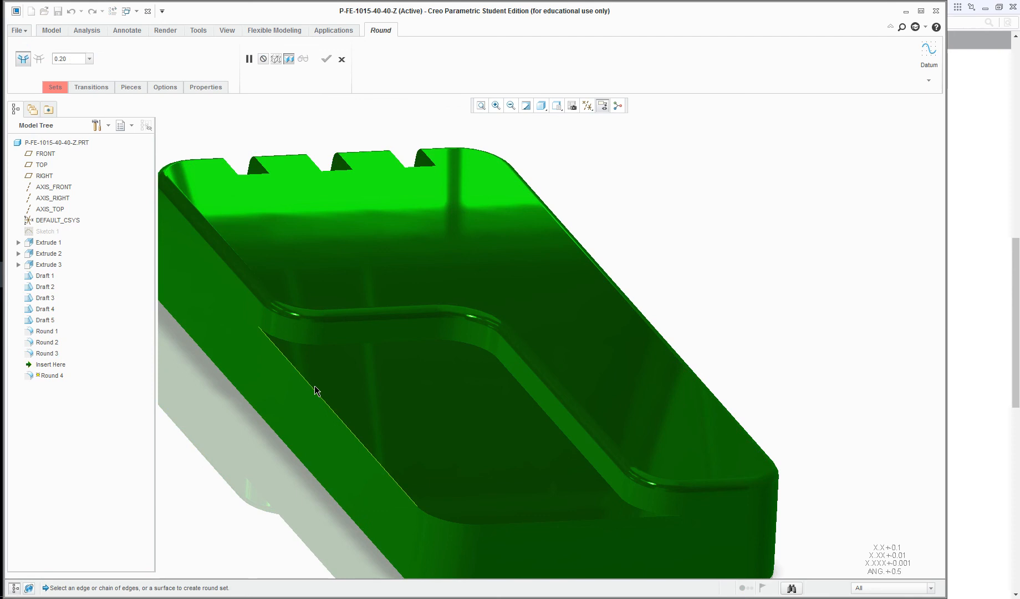
pyautogui.click(321, 349)
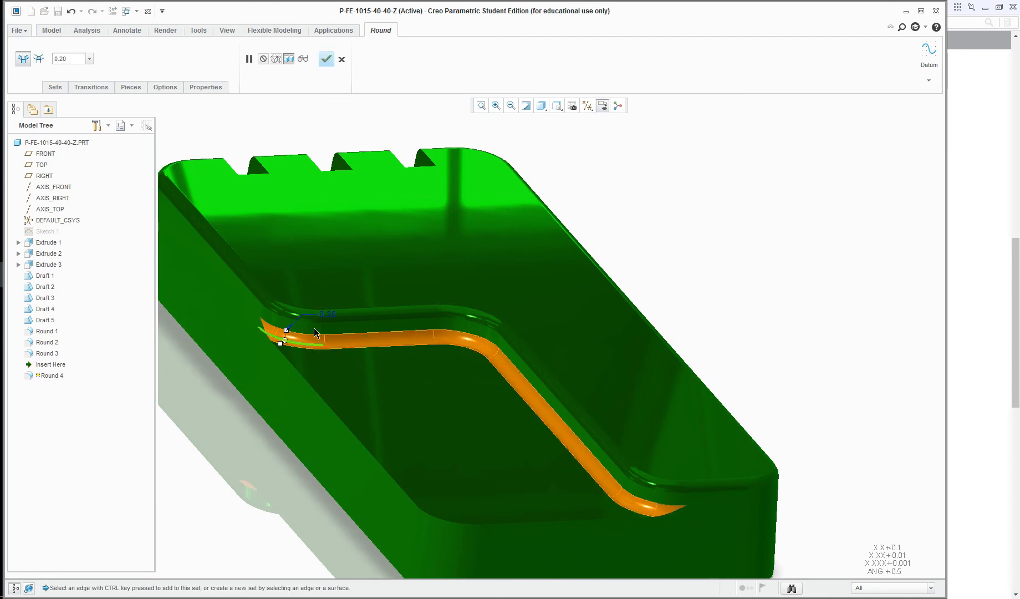
pyautogui.click(322, 54)
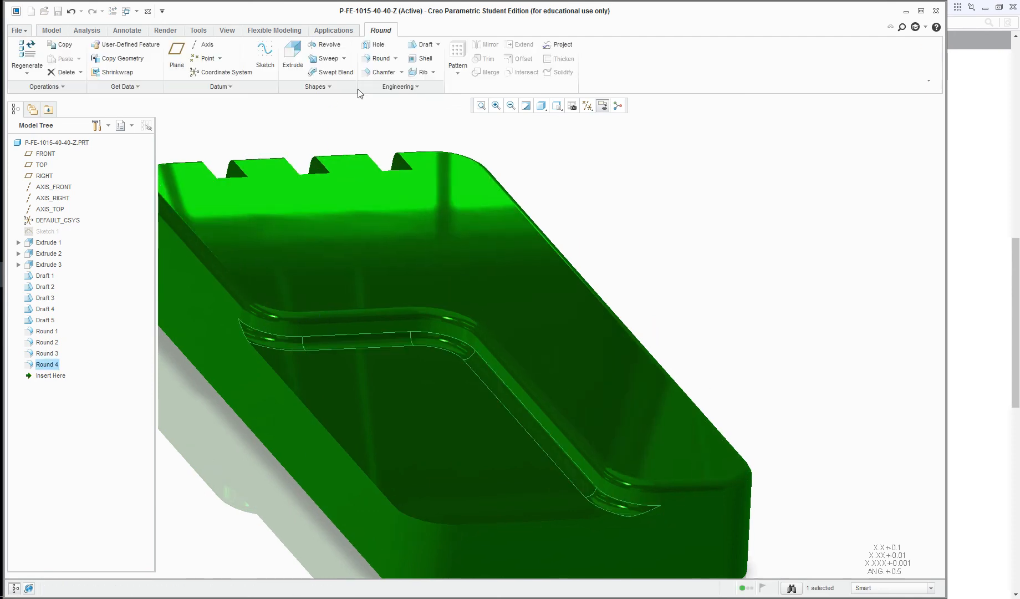
pyautogui.click(377, 59)
pyautogui.click(320, 424)
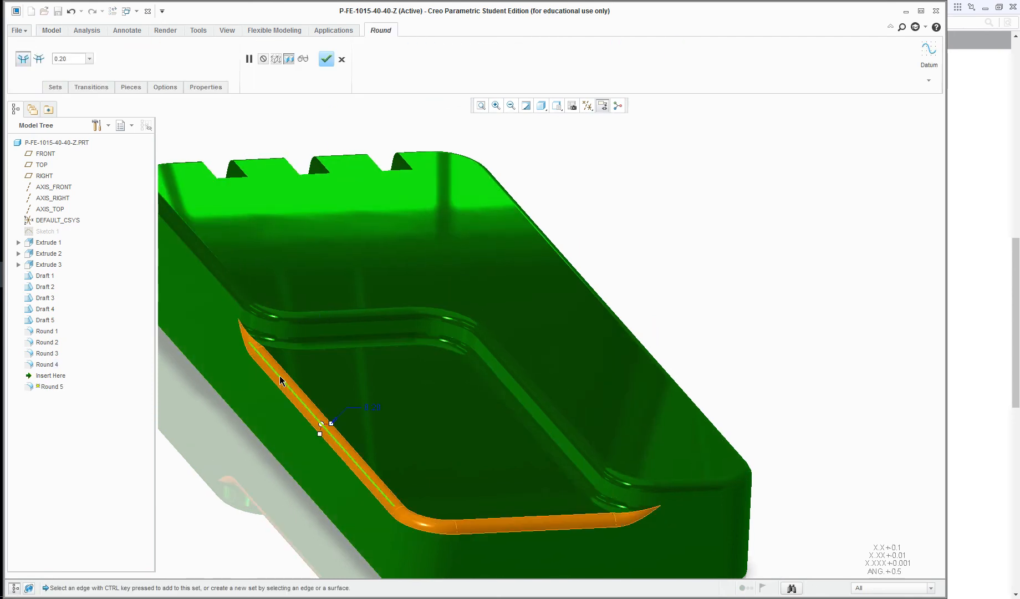
pyautogui.click(326, 59)
# Round the six inner vertical corner edges of the three end-wall slots with a radius of 0.20.
pyautogui.scroll(-5, 399, 333)
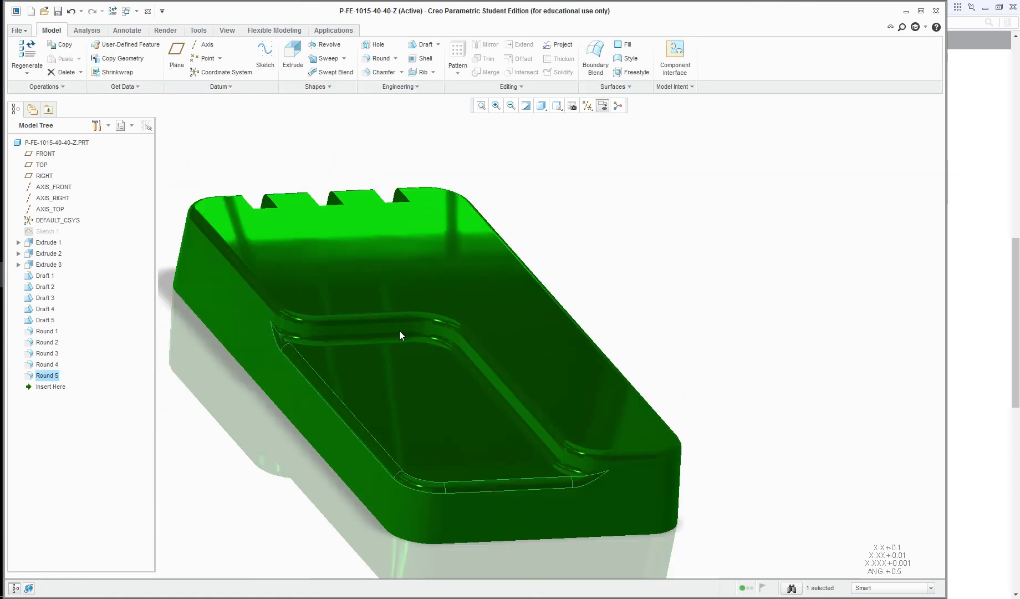
pyautogui.moveTo(412, 364); pyautogui.dragTo(310, 421, button='middle')
pyautogui.scroll(5, 419, 453)
pyautogui.moveTo(425, 419)
pyautogui.mouseDown(button='middle')
pyautogui.moveTo(449, 433)
pyautogui.moveTo(433, 411)
pyautogui.mouseUp(button='middle')
pyautogui.click(702, 168)
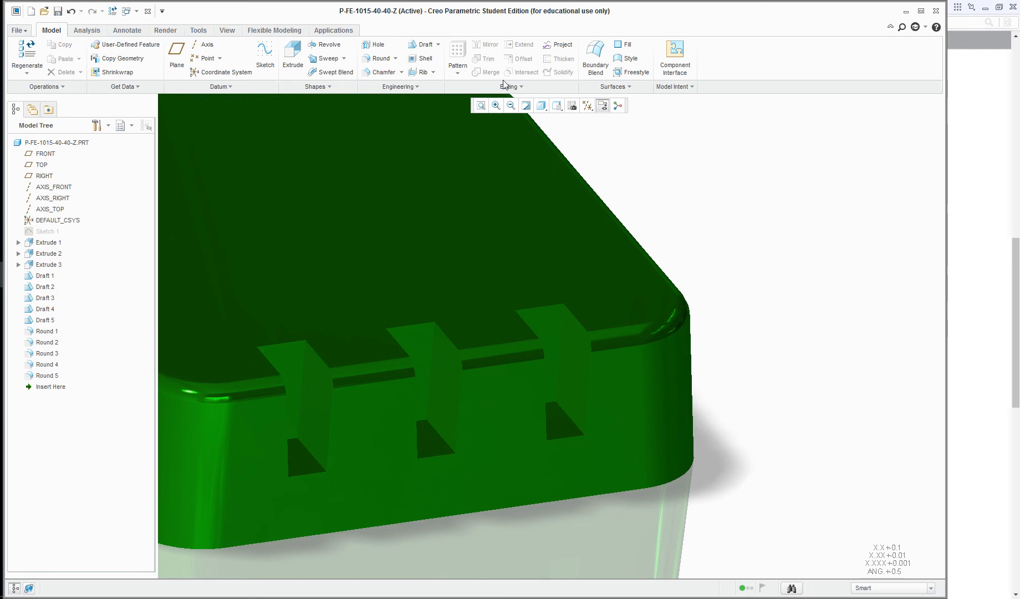
pyautogui.click(397, 63)
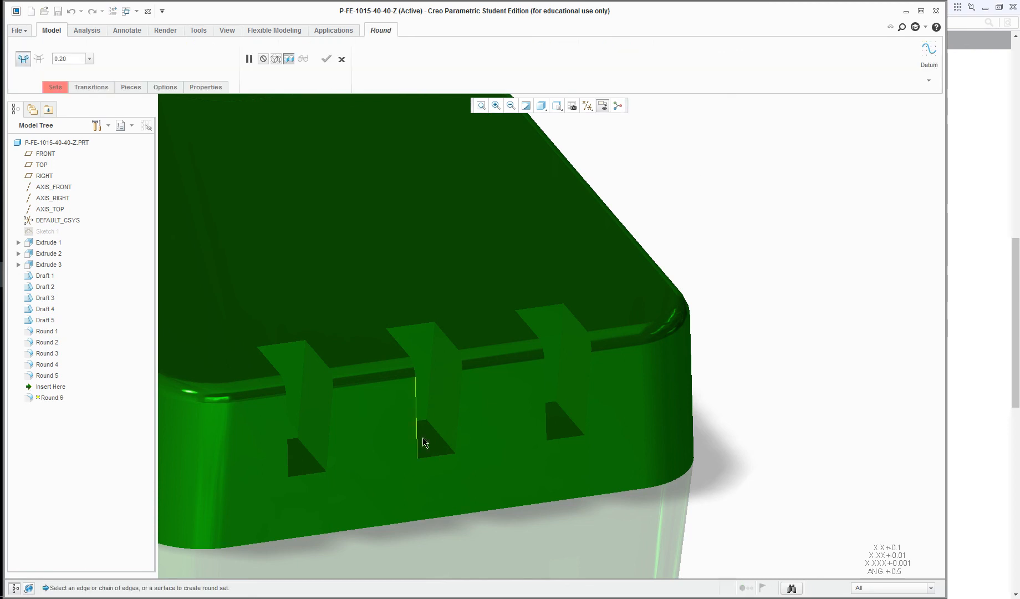
pyautogui.click(434, 366)
pyautogui.keyDown('ctrl'); pyautogui.click(389, 349); pyautogui.keyUp('ctrl')
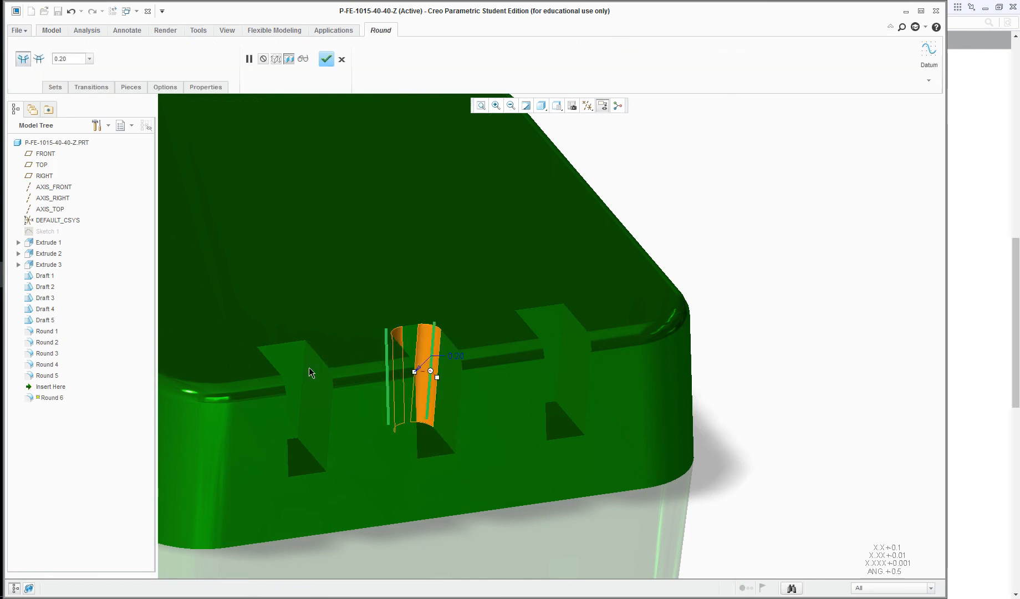
pyautogui.keyDown('ctrl'); pyautogui.click(308, 373); pyautogui.keyUp('ctrl')
pyautogui.keyDown('ctrl'); pyautogui.click(257, 370); pyautogui.keyUp('ctrl')
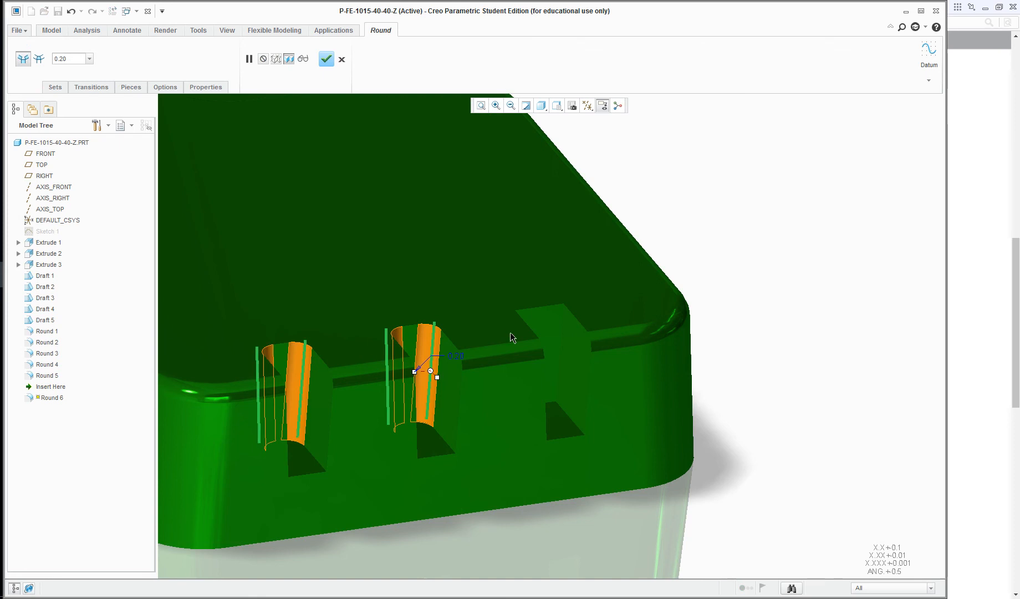
pyautogui.keyDown('ctrl'); pyautogui.click(514, 328); pyautogui.keyUp('ctrl')
pyautogui.keyDown('ctrl'); pyautogui.click(561, 347); pyautogui.keyUp('ctrl')
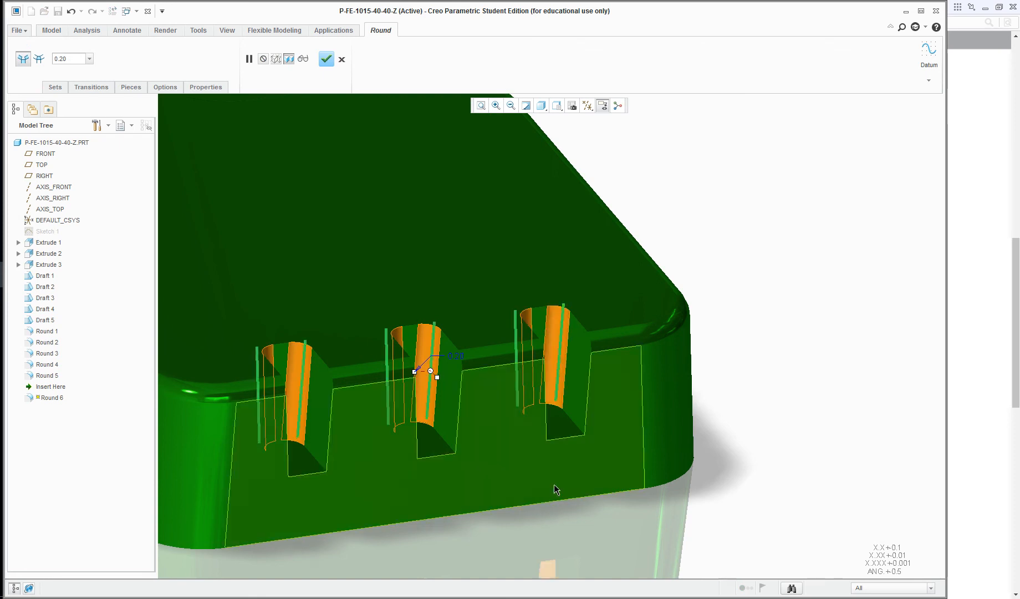
pyautogui.moveTo(553, 485); pyautogui.dragTo(542, 469, button='middle')
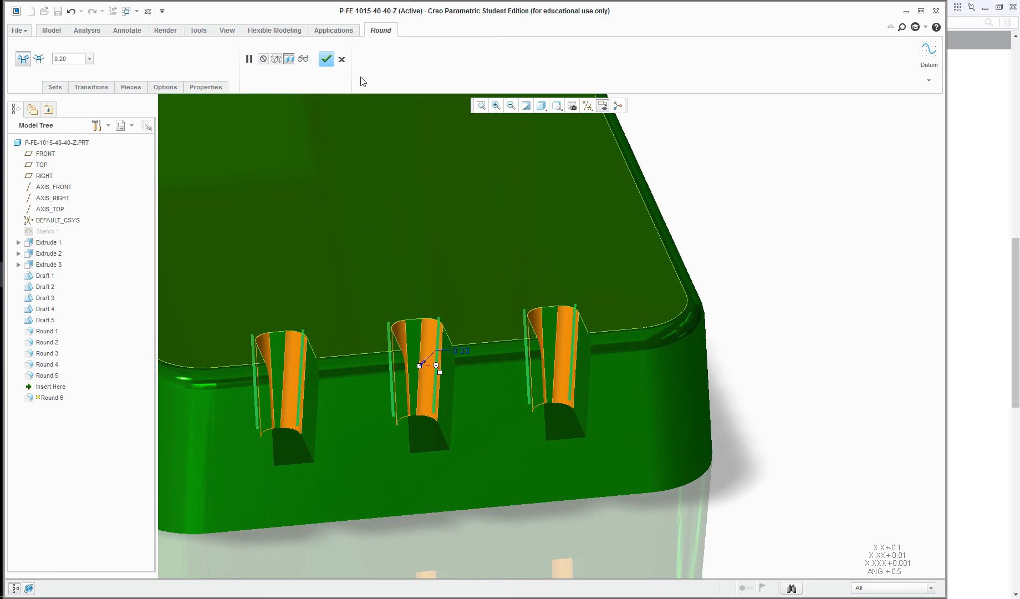
pyautogui.click(327, 60)
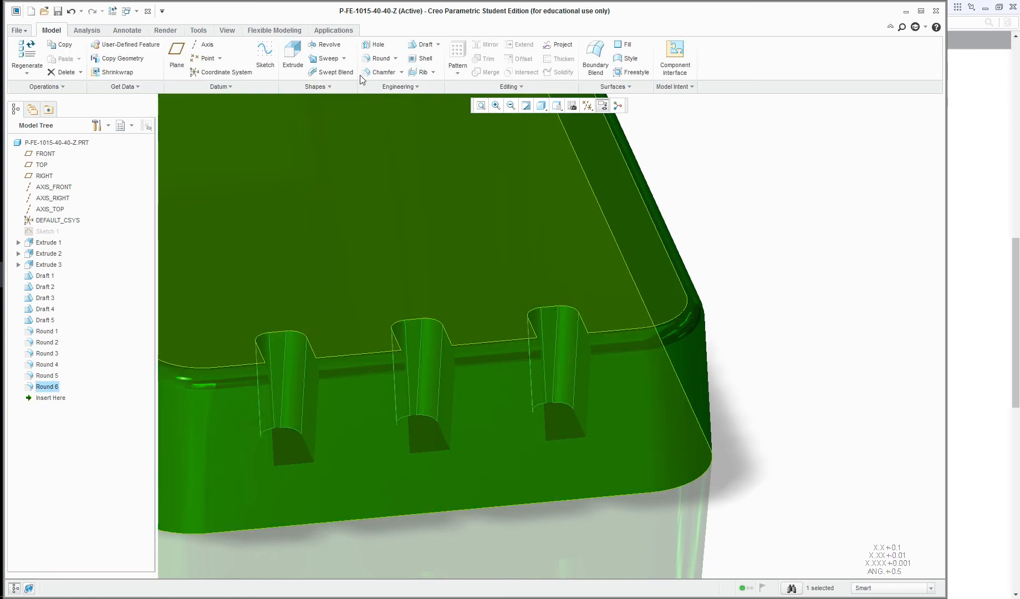
# Round the opening edges of all three end-wall slots with a radius of 0.20 and start another Round feature.
pyautogui.click(380, 58)
pyautogui.click(273, 429)
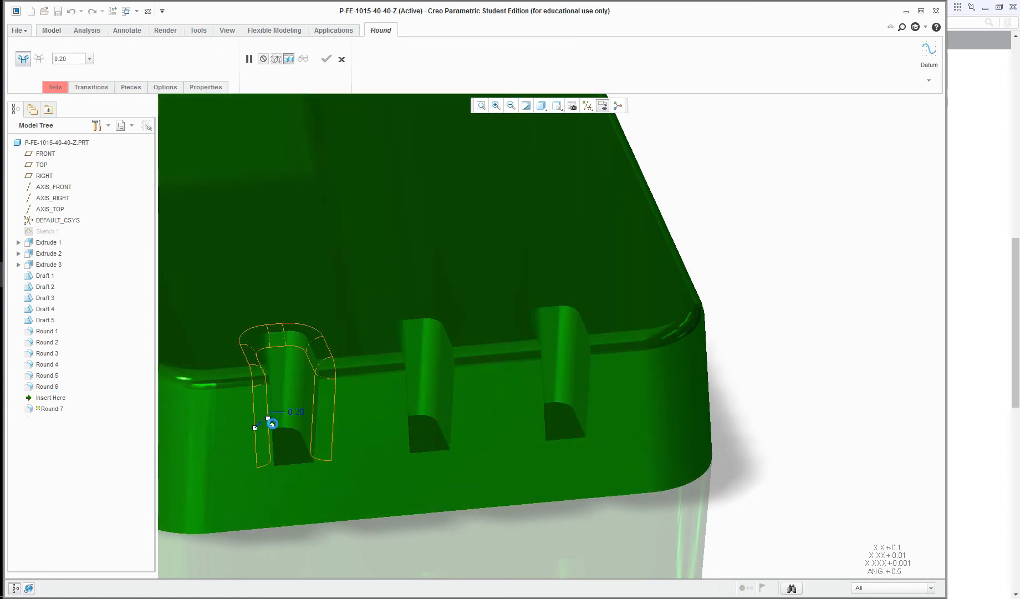
pyautogui.keyDown('ctrl'); pyautogui.click(408, 400); pyautogui.keyUp('ctrl')
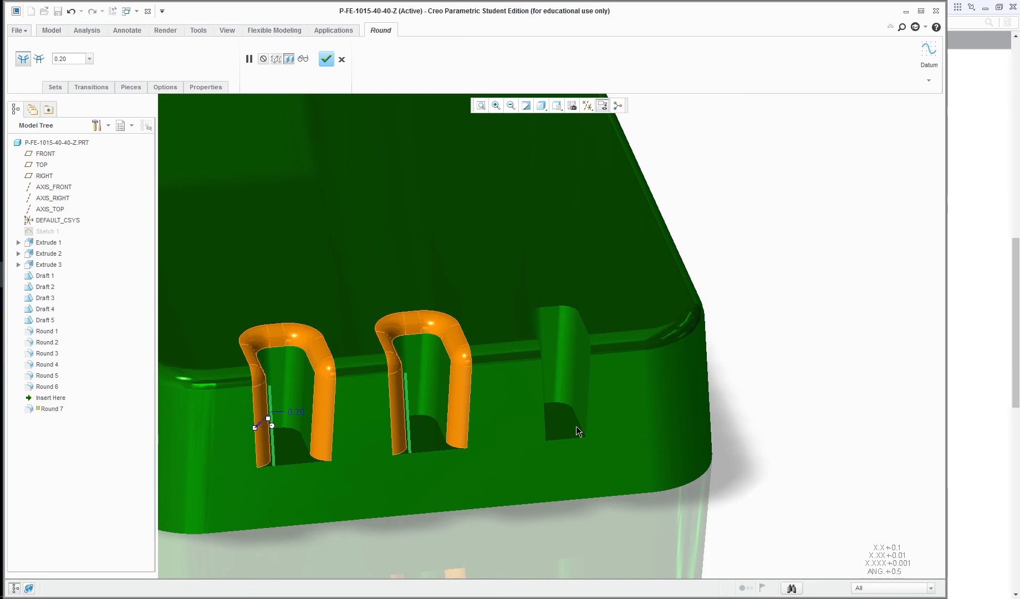
pyautogui.keyDown('ctrl'); pyautogui.click(545, 395); pyautogui.keyUp('ctrl')
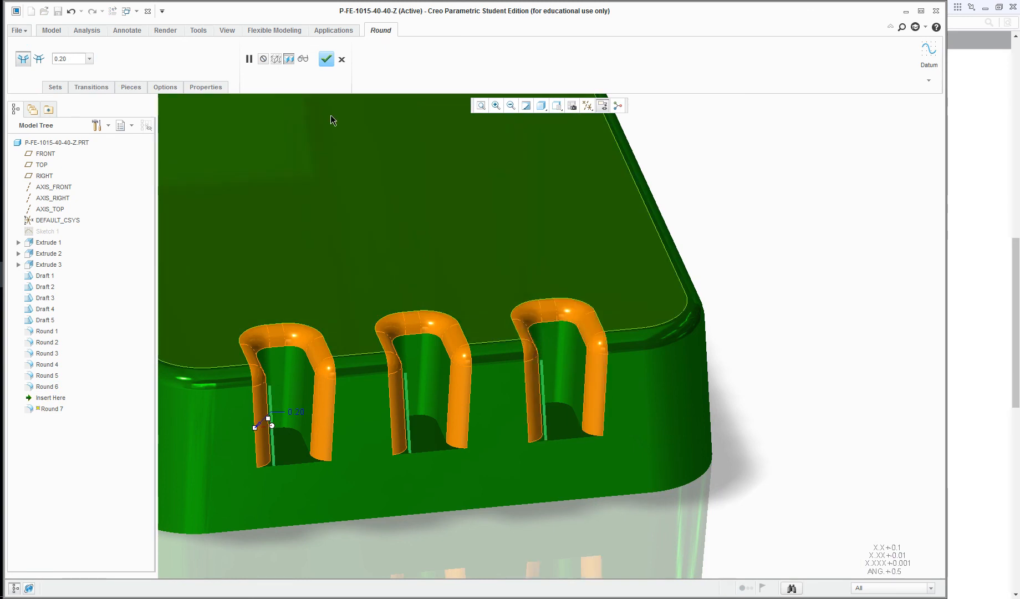
pyautogui.click(326, 60)
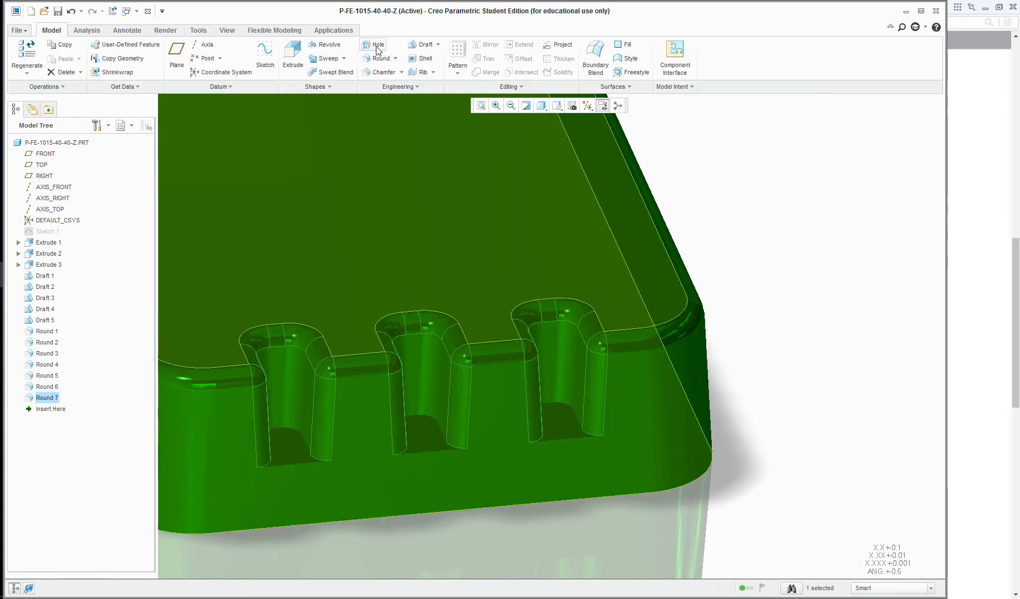
pyautogui.click(379, 58)
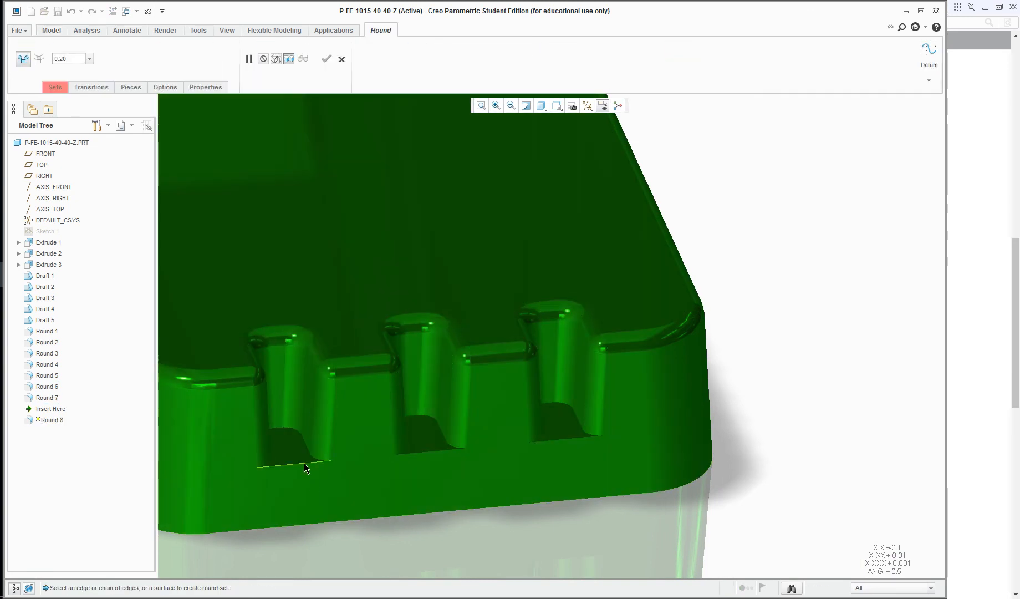
pyautogui.click(303, 462)
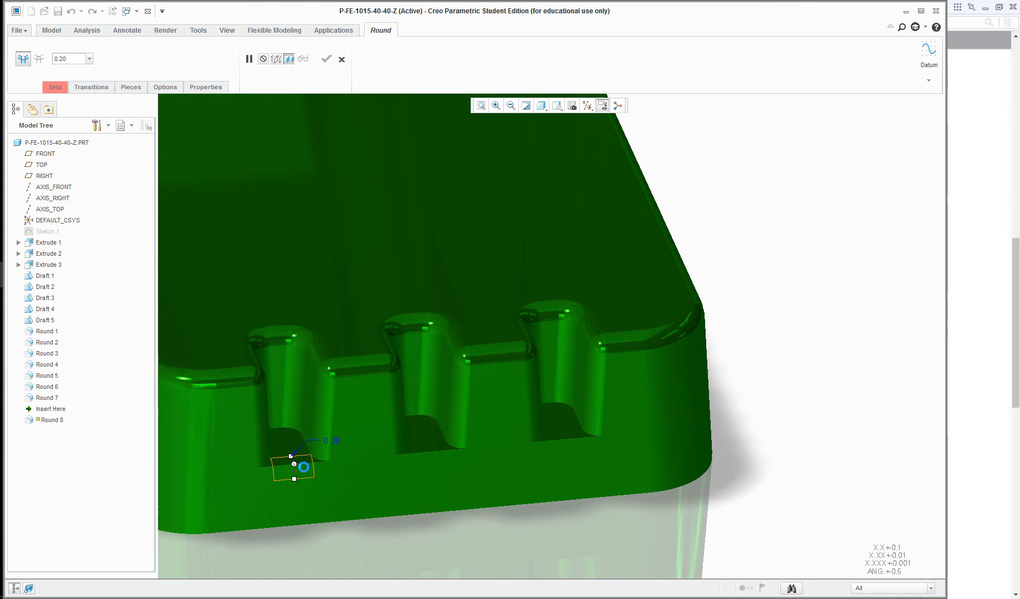
pyautogui.keyDown('ctrl'); pyautogui.click(436, 459); pyautogui.keyUp('ctrl')
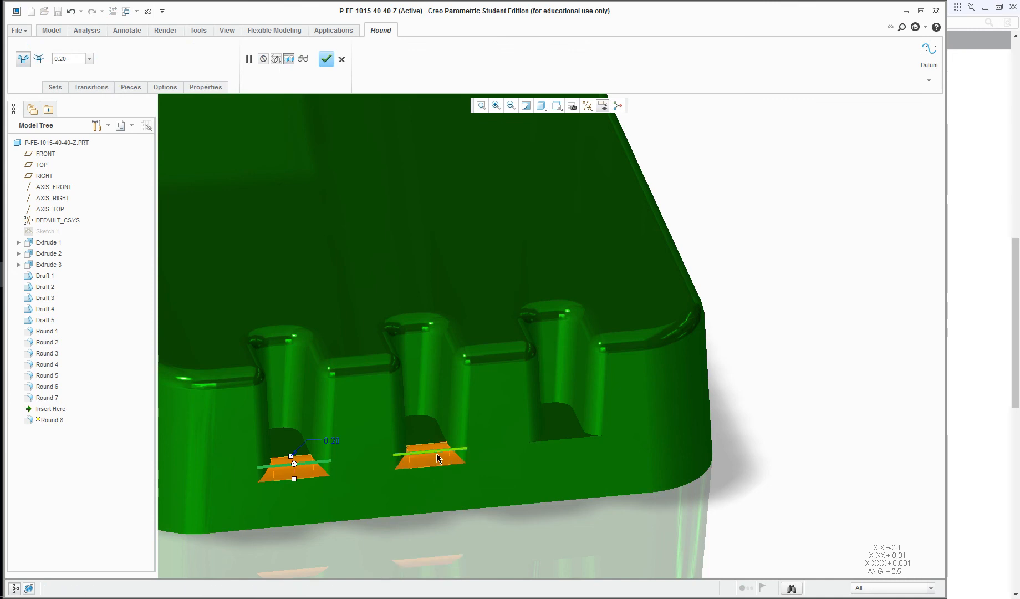
pyautogui.keyDown('ctrl'); pyautogui.click(438, 458); pyautogui.keyUp('ctrl')
pyautogui.keyDown('ctrl'); pyautogui.click(310, 469); pyautogui.keyUp('ctrl')
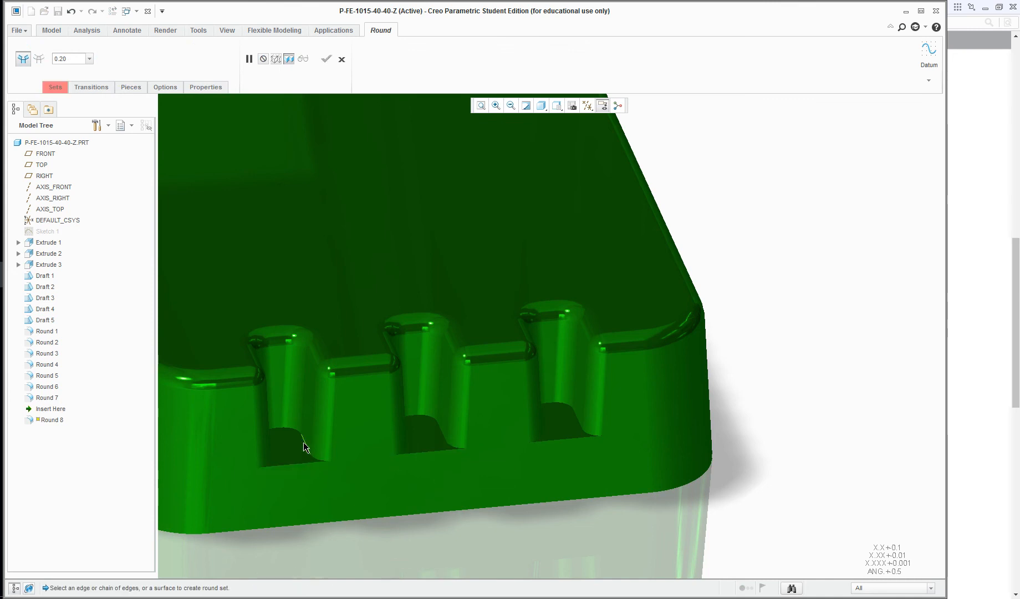
# Round the inner edges around the floors of the three slots with a radius of 0.20 and complete the feature.
pyautogui.click(303, 441)
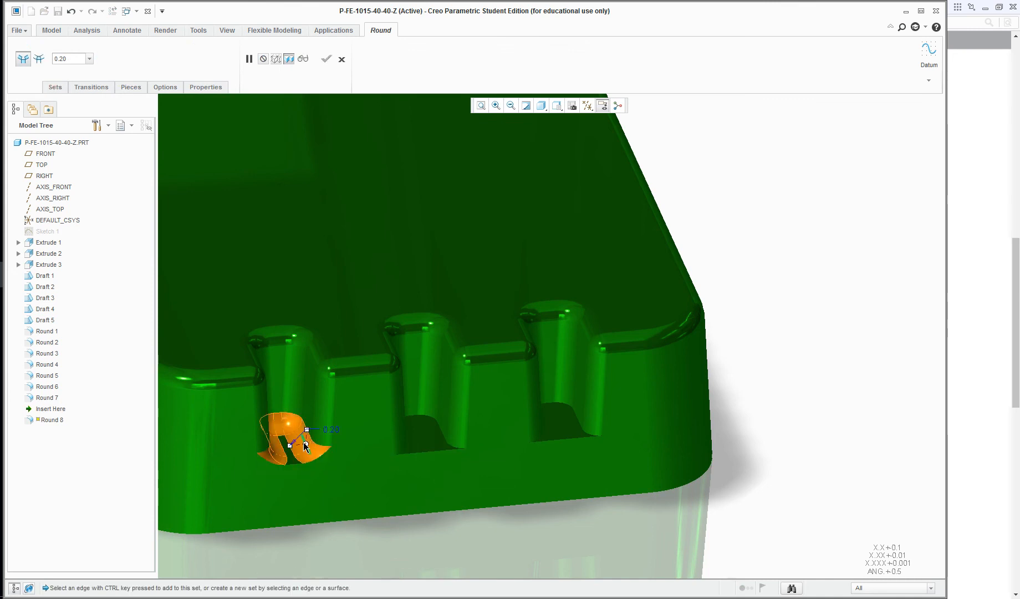
pyautogui.keyDown('ctrl'); pyautogui.click(443, 436); pyautogui.keyUp('ctrl')
pyautogui.keyDown('ctrl'); pyautogui.click(576, 424); pyautogui.keyUp('ctrl')
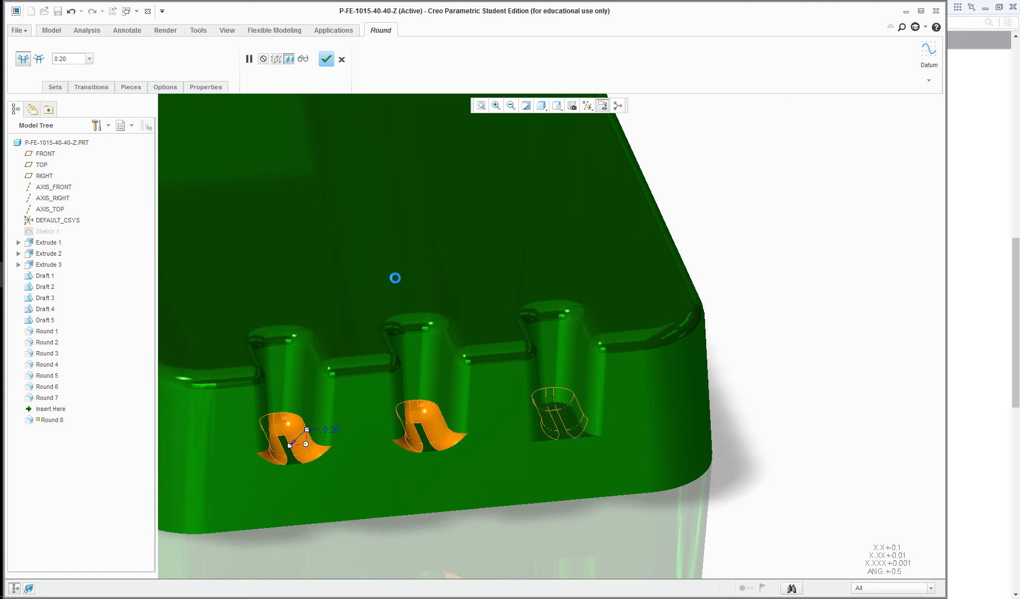
pyautogui.click(326, 58)
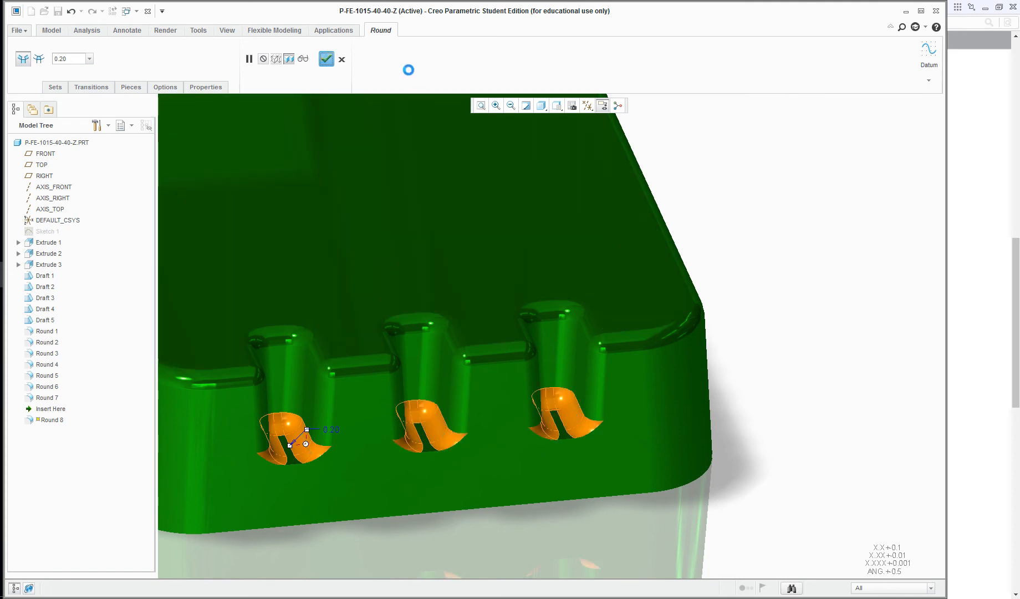
# Round the curved lower edges where the three slots meet the outer end wall with a radius of 0.13.
pyautogui.click(376, 59)
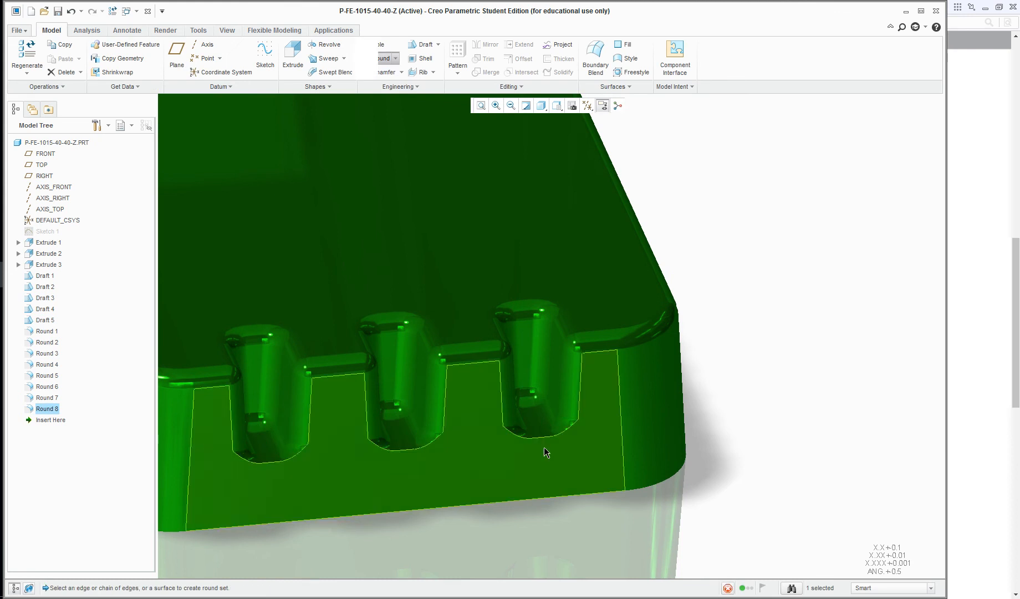
pyautogui.click(545, 433)
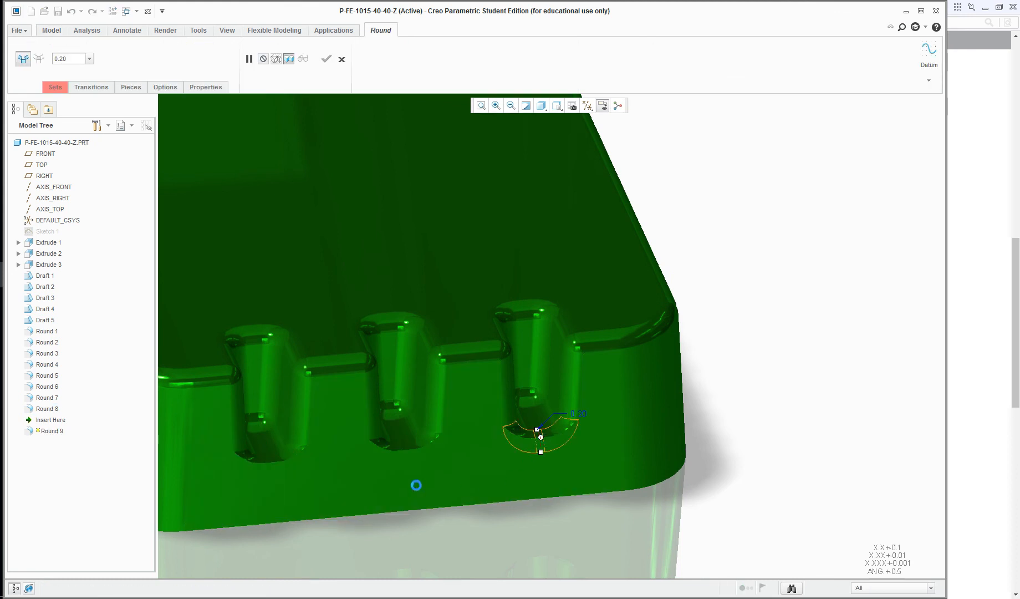
pyautogui.keyDown('ctrl'); pyautogui.click(422, 448); pyautogui.keyUp('ctrl')
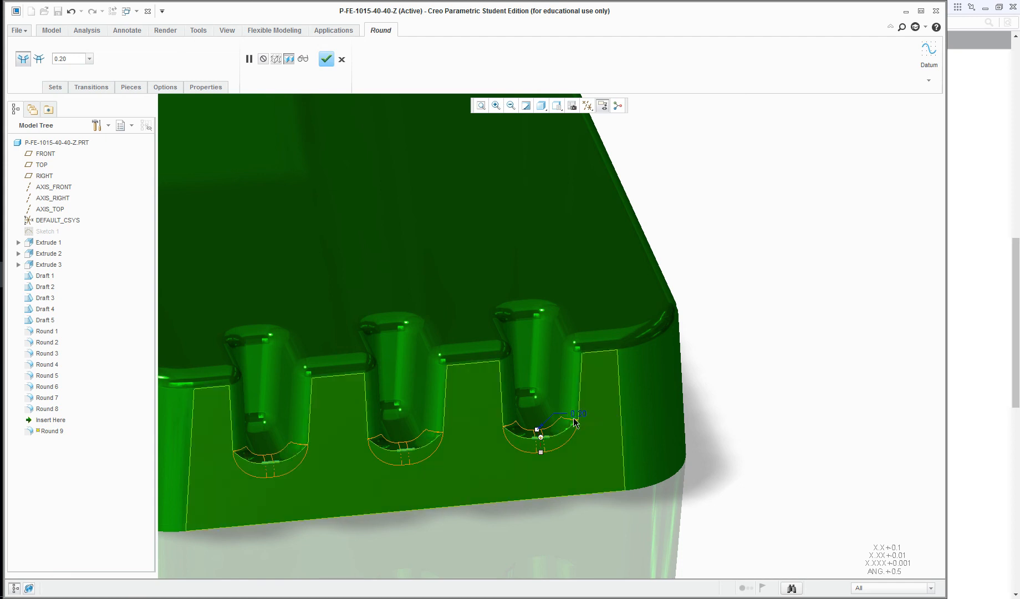
pyautogui.doubleClick(578, 414)
pyautogui.press('BackSpace')
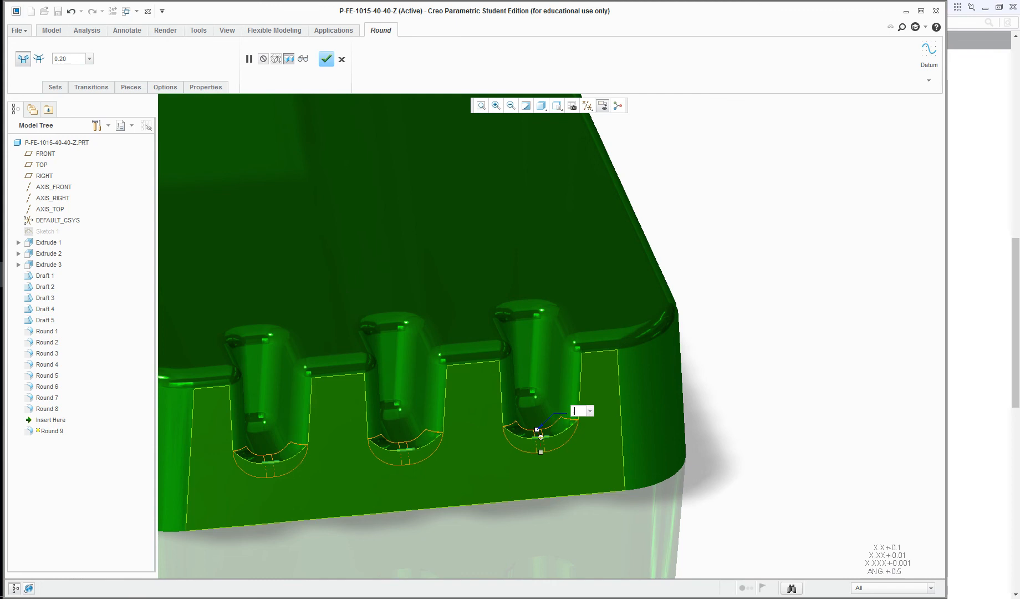
pyautogui.write('.13')
pyautogui.press('Return')
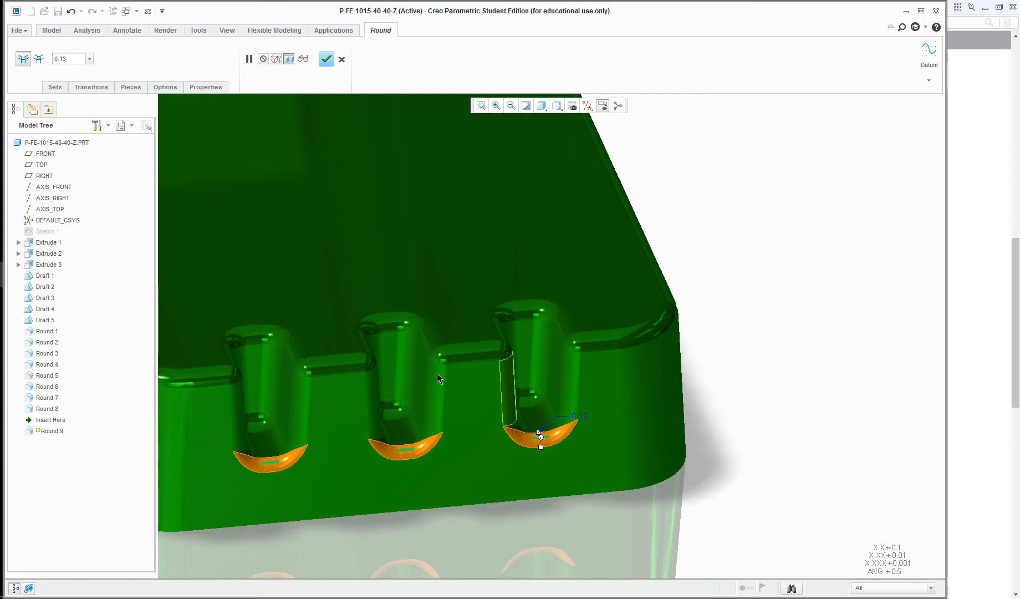
pyautogui.click(326, 60)
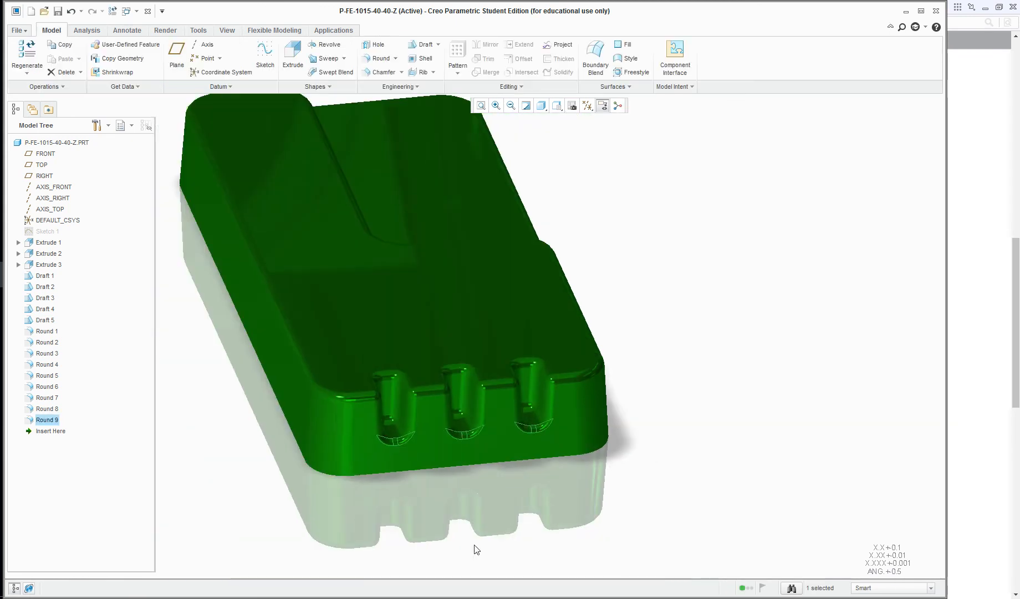
# Shell the part to a thickness of 0.10, removing the large flat underside face.
pyautogui.moveTo(469, 533)
pyautogui.mouseDown(button='middle')
pyautogui.moveTo(474, 560)
pyautogui.moveTo(411, 555)
pyautogui.moveTo(282, 430)
pyautogui.moveTo(329, 468)
pyautogui.moveTo(331, 459)
pyautogui.mouseUp(button='middle')
pyautogui.scroll(3, 330, 459)
pyautogui.click(415, 438)
pyautogui.click(410, 443)
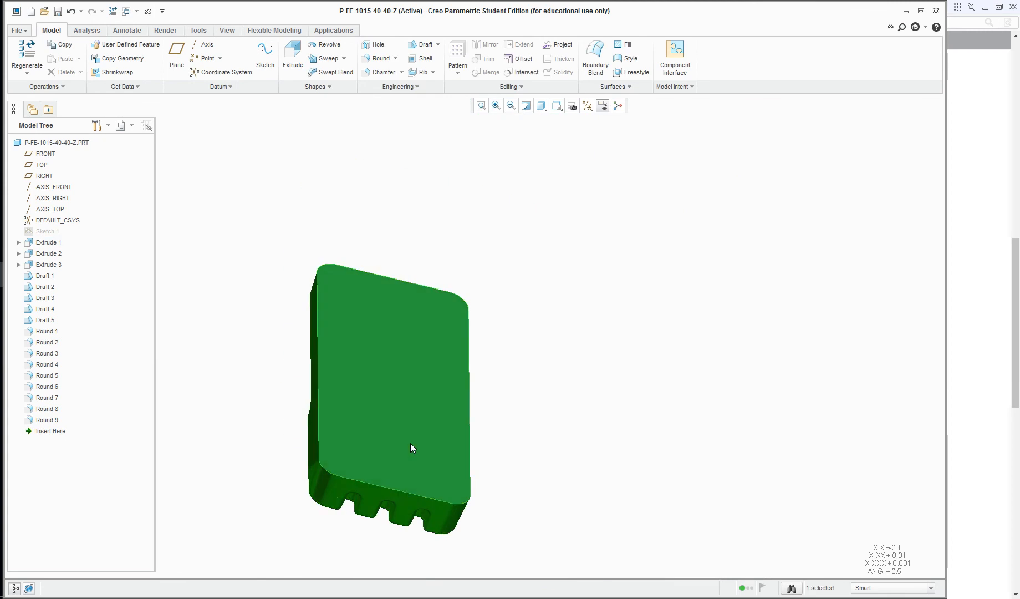
pyautogui.click(421, 60)
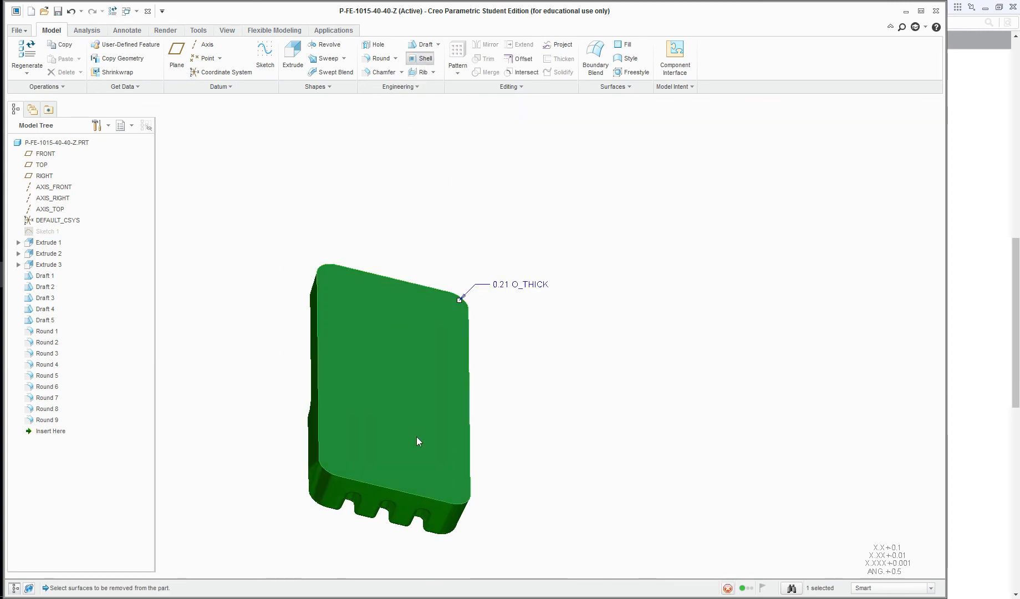
pyautogui.doubleClick(519, 287)
pyautogui.write('0.1')
pyautogui.press('Return')
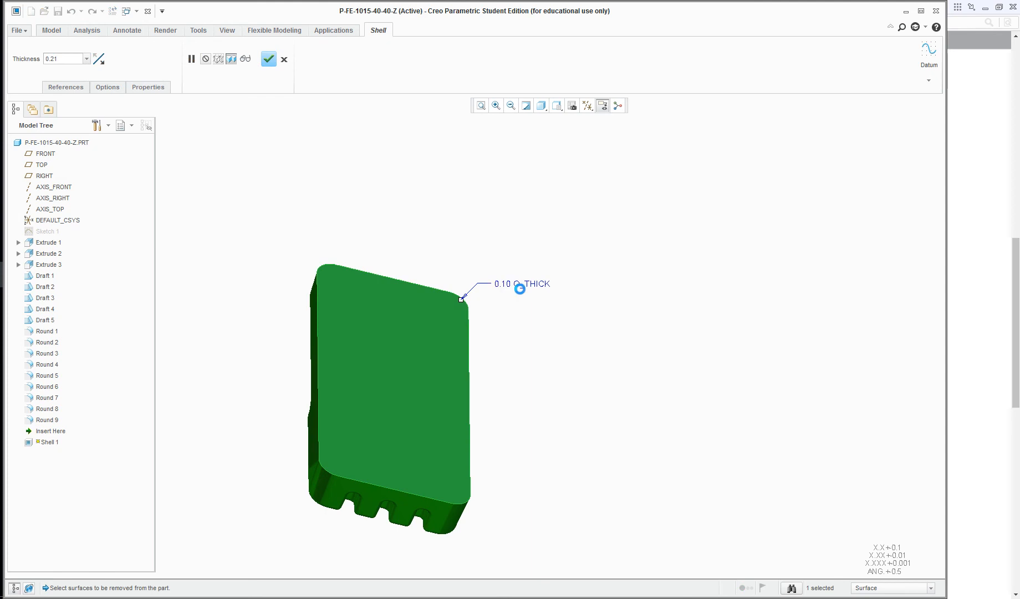
pyautogui.scroll(-3, 444, 360)
pyautogui.moveTo(387, 405)
pyautogui.mouseDown(button='middle')
pyautogui.moveTo(363, 340)
pyautogui.moveTo(448, 360)
pyautogui.moveTo(403, 405)
pyautogui.moveTo(498, 328)
pyautogui.mouseUp(button='middle')
pyautogui.scroll(-5, 687, 253)
pyautogui.moveTo(570, 378)
pyautogui.mouseDown(button='middle')
pyautogui.moveTo(553, 378)
pyautogui.moveTo(587, 361)
pyautogui.moveTo(623, 385)
pyautogui.moveTo(574, 370)
pyautogui.moveTo(581, 395)
pyautogui.mouseUp(button='middle')
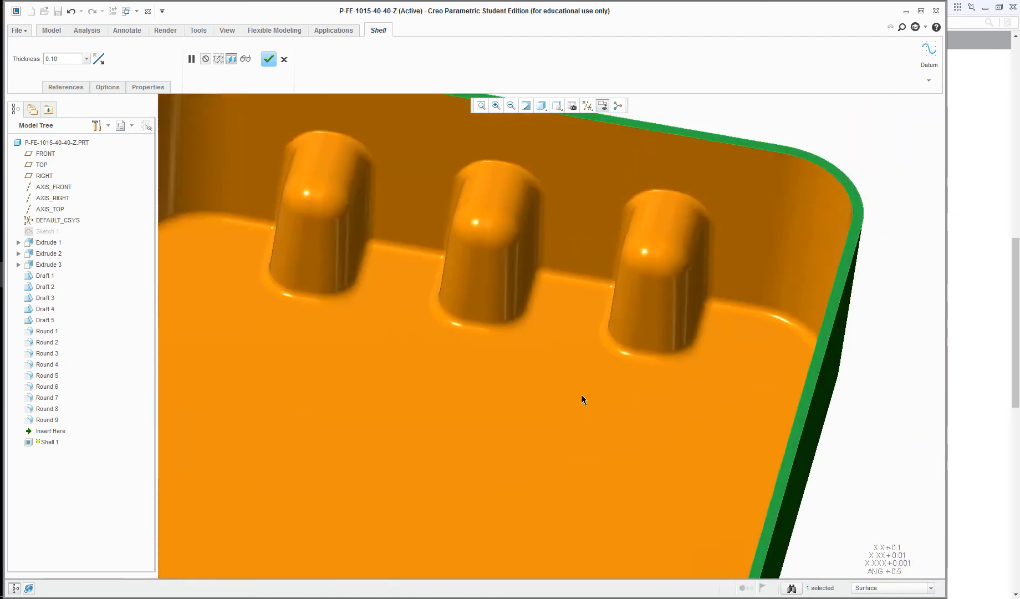
pyautogui.scroll(5, 581, 395)
pyautogui.click(269, 60)
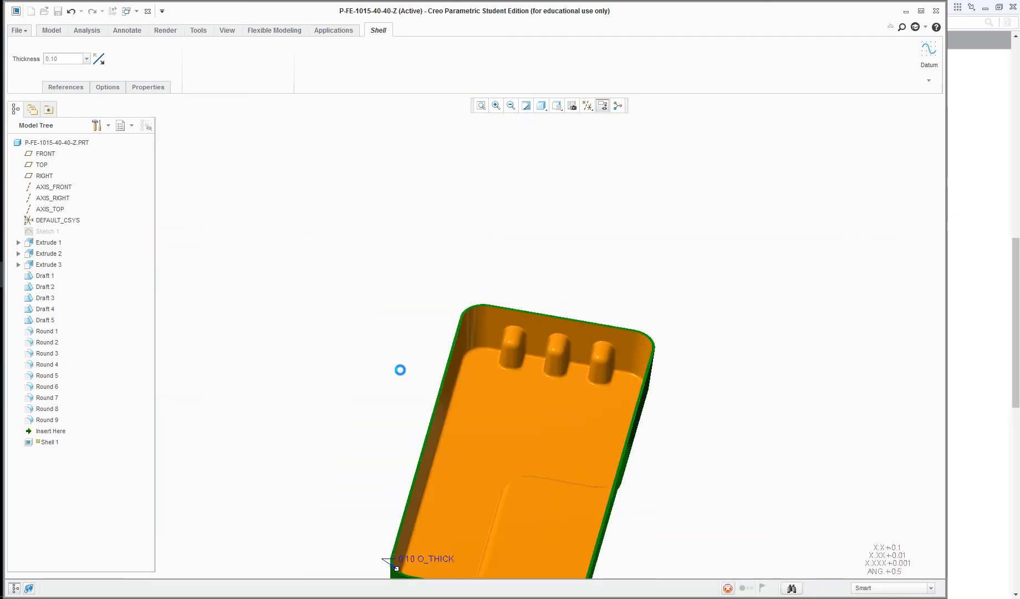
# Examine the shelled part from its outer side and its hollow inside, including the slot bosses and the recess.
pyautogui.scroll(4, 398, 369)
pyautogui.scroll(-3, 449, 406)
pyautogui.moveTo(454, 416); pyautogui.dragTo(383, 246, button='middle')
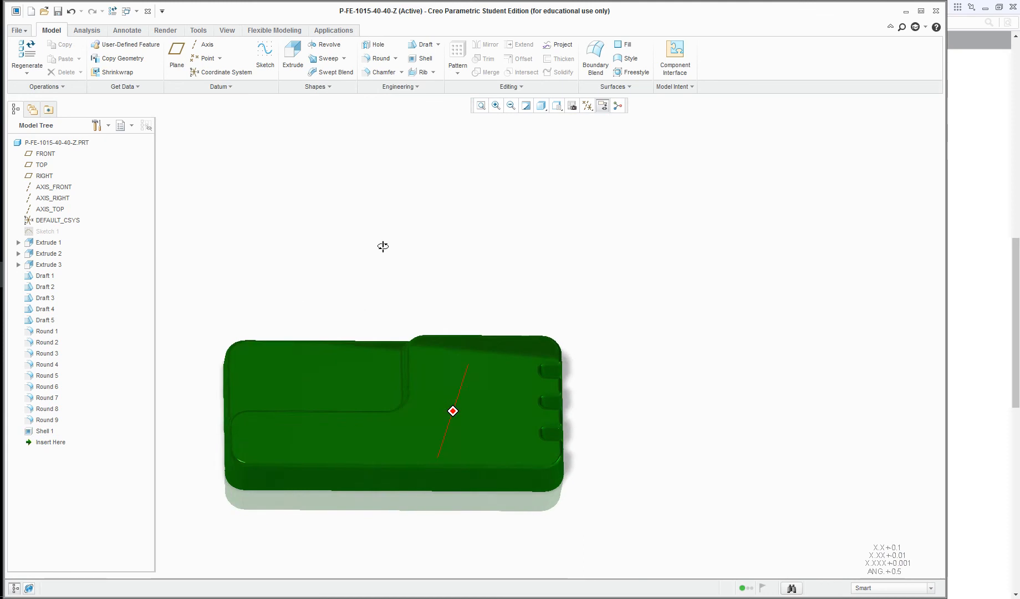
pyautogui.scroll(2, 397, 249)
pyautogui.scroll(-5, 319, 341)
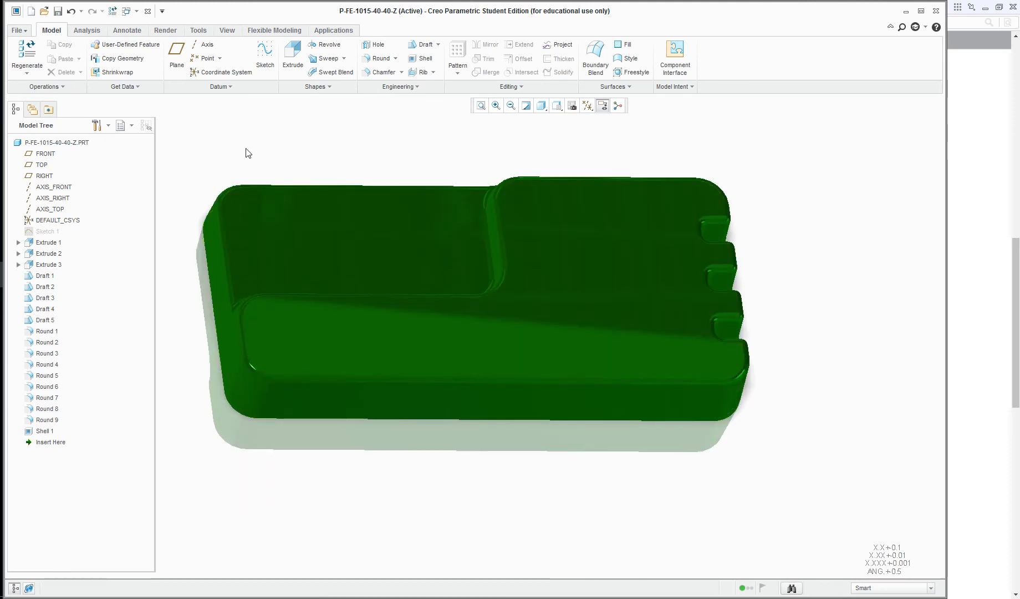
pyautogui.moveTo(248, 147); pyautogui.dragTo(315, 258, button='middle')
pyautogui.scroll(5, 327, 261)
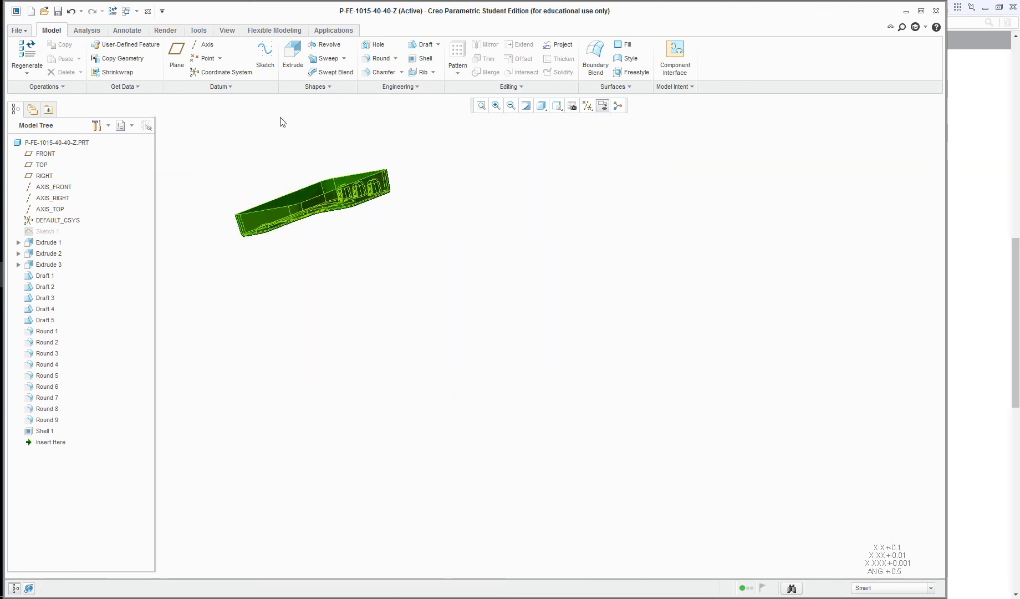
pyautogui.scroll(-5, 278, 118)
pyautogui.moveTo(239, 242); pyautogui.dragTo(329, 310, button='middle')
pyautogui.scroll(5, 333, 314)
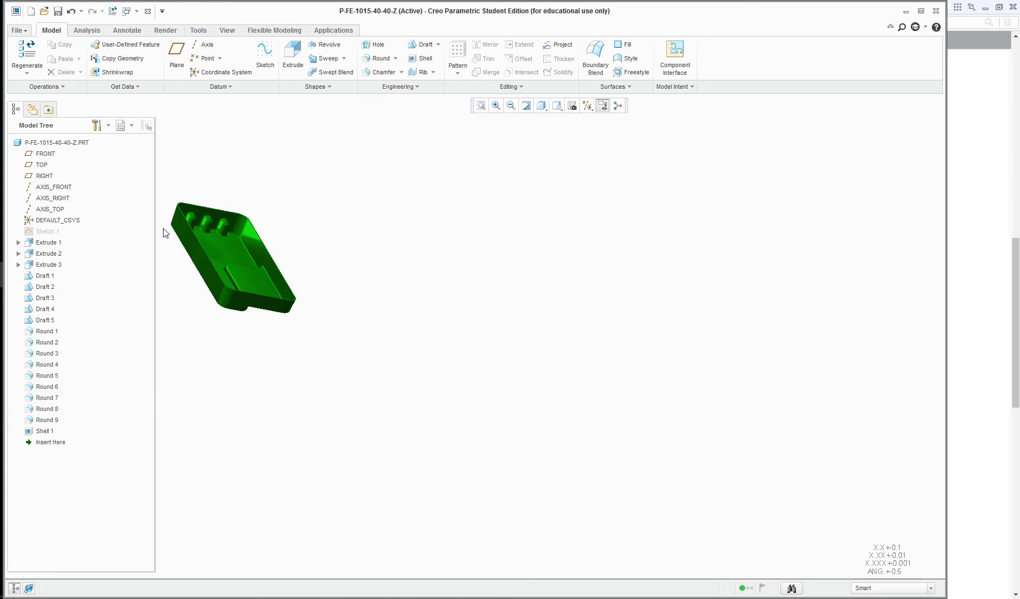
pyautogui.scroll(-5, 224, 346)
pyautogui.scroll(5, 225, 345)
pyautogui.moveTo(219, 360); pyautogui.dragTo(186, 330, button='middle')
pyautogui.scroll(5, 205, 326)
pyautogui.scroll(-5, 205, 326)
pyautogui.scroll(5, 187, 331)
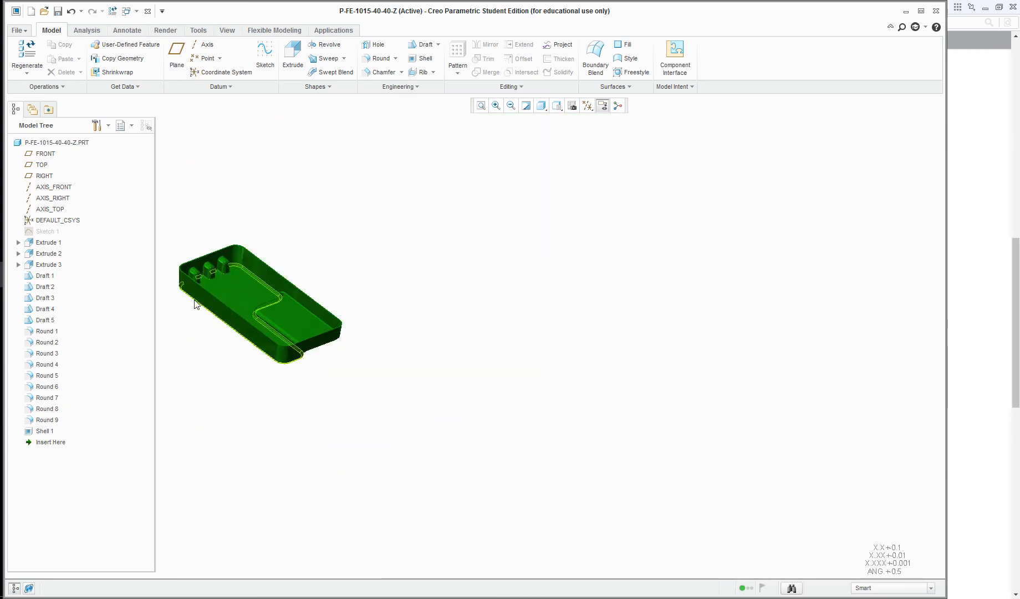
pyautogui.scroll(-5, 178, 288)
pyautogui.scroll(3, 179, 288)
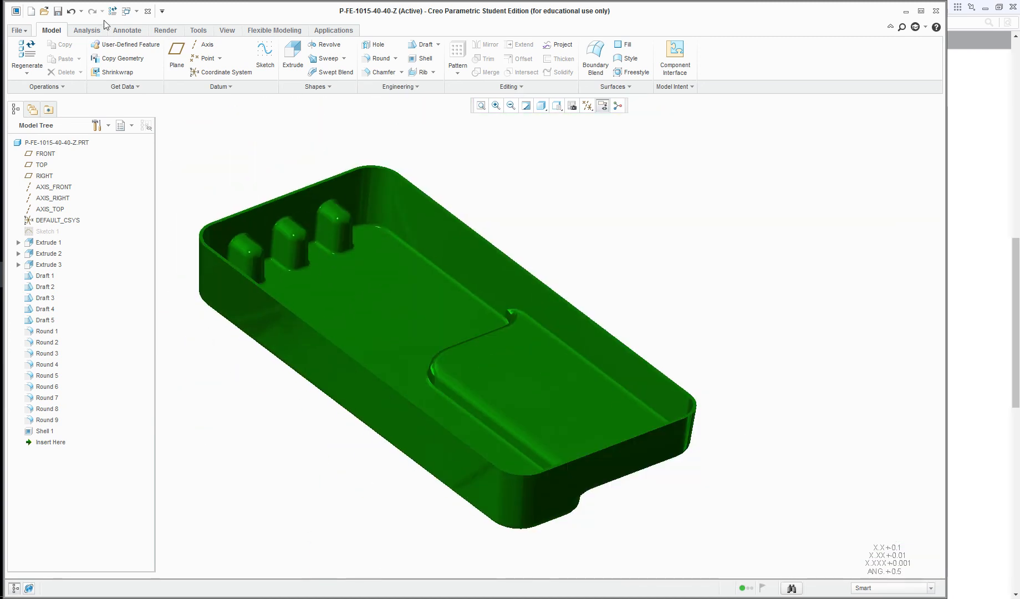
# Start a Draft analysis and use the flat rim face of the open side as its direction reference.
pyautogui.click(89, 31)
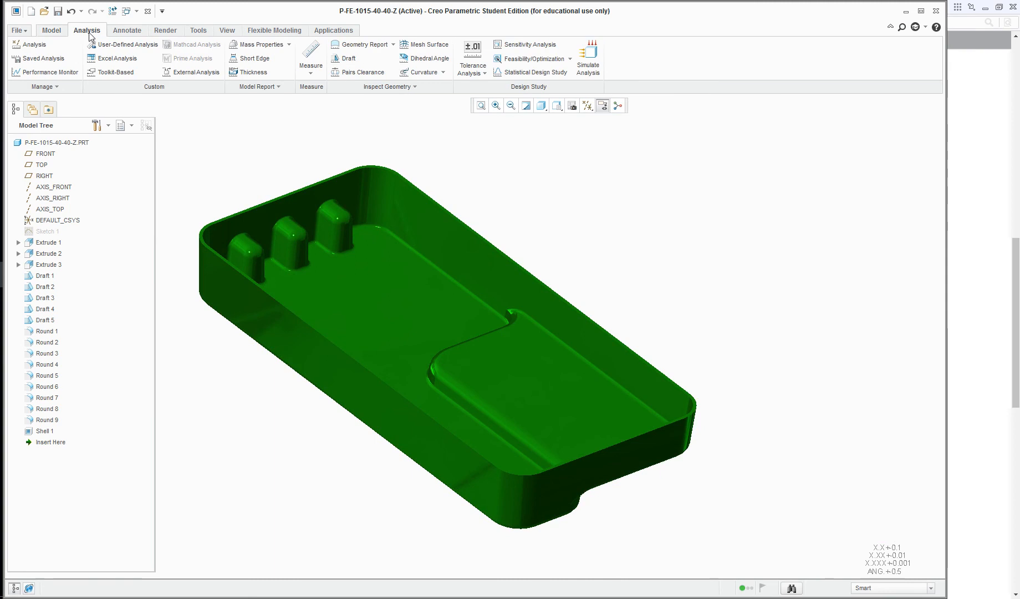
pyautogui.click(344, 59)
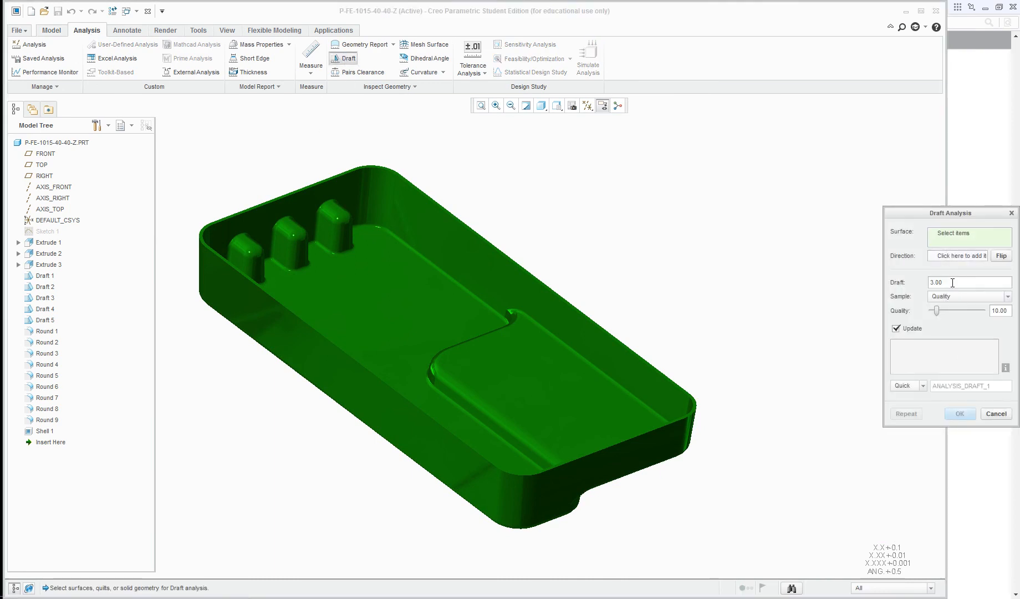
pyautogui.click(950, 257)
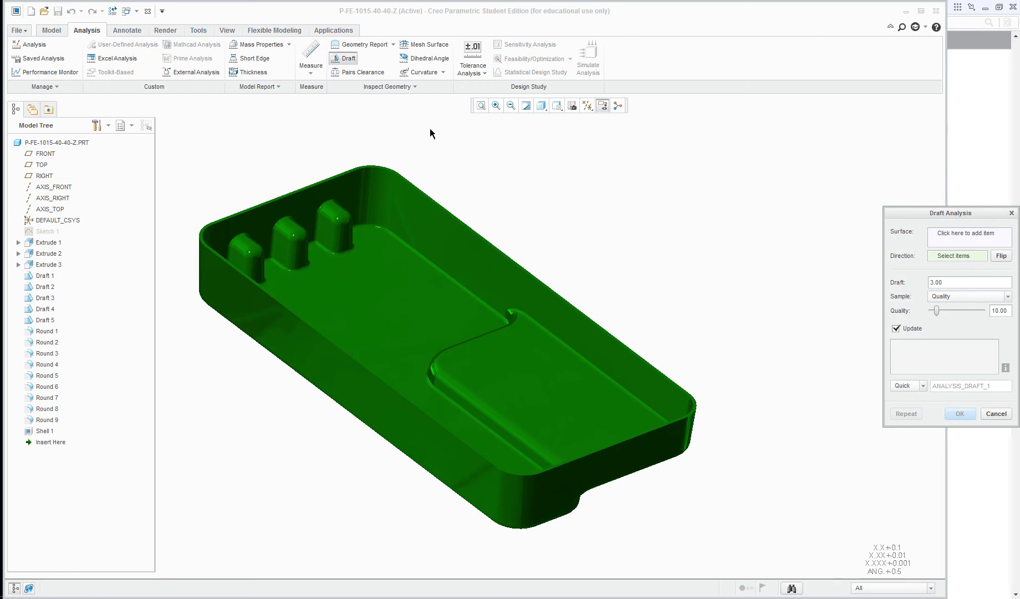
pyautogui.scroll(5, 246, 302)
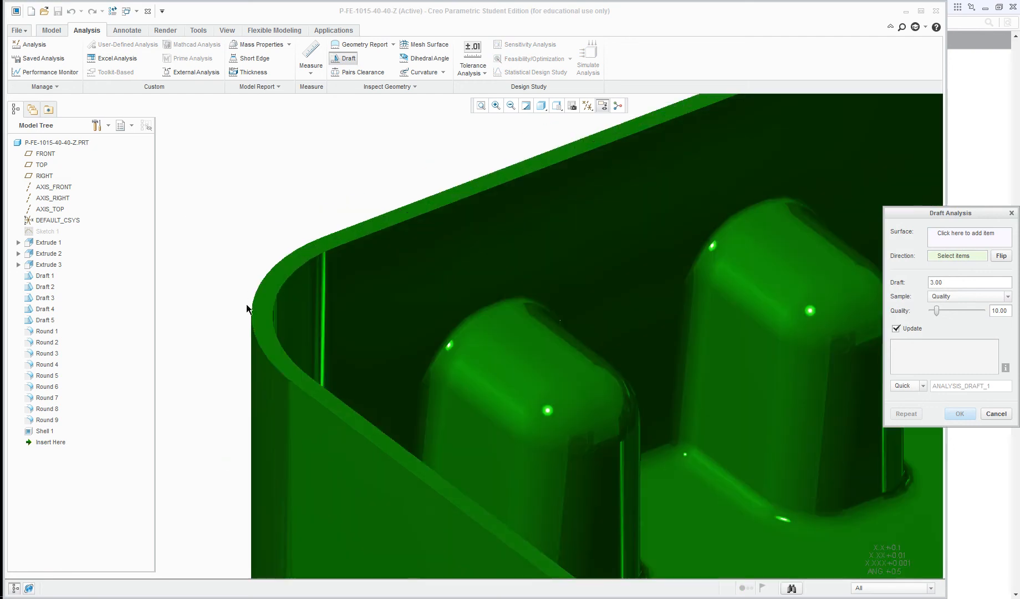
pyautogui.click(260, 287)
pyautogui.scroll(-5, 223, 284)
pyautogui.scroll(-2, 224, 284)
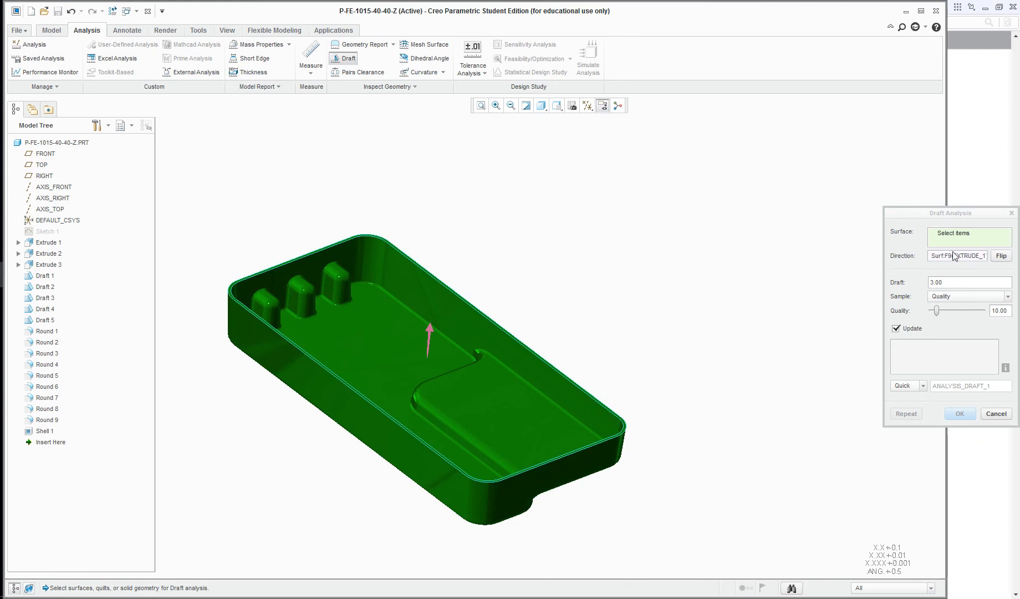
# Run the draft analysis on the whole solid geometry, examine the coloring of the inner and outer walls, and close the analysis.
pyautogui.click(944, 236)
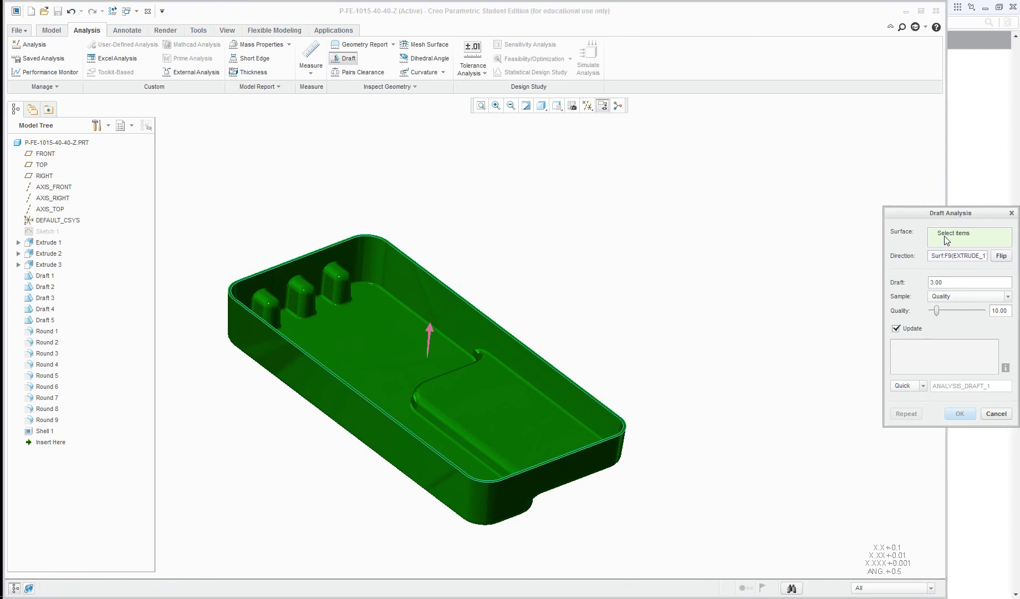
pyautogui.click(399, 357)
pyautogui.rightClick(398, 355)
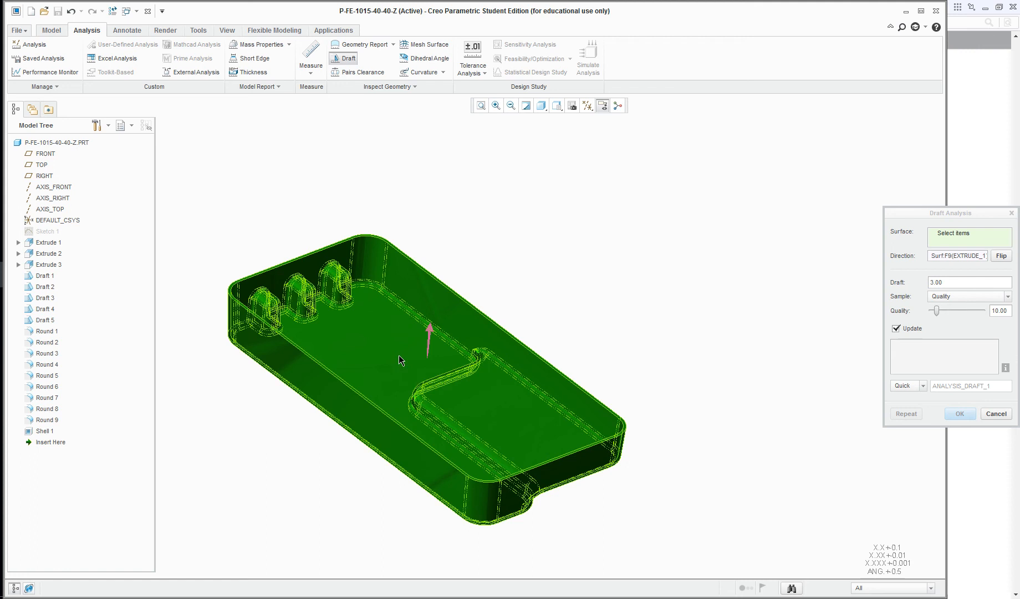
pyautogui.click(400, 356)
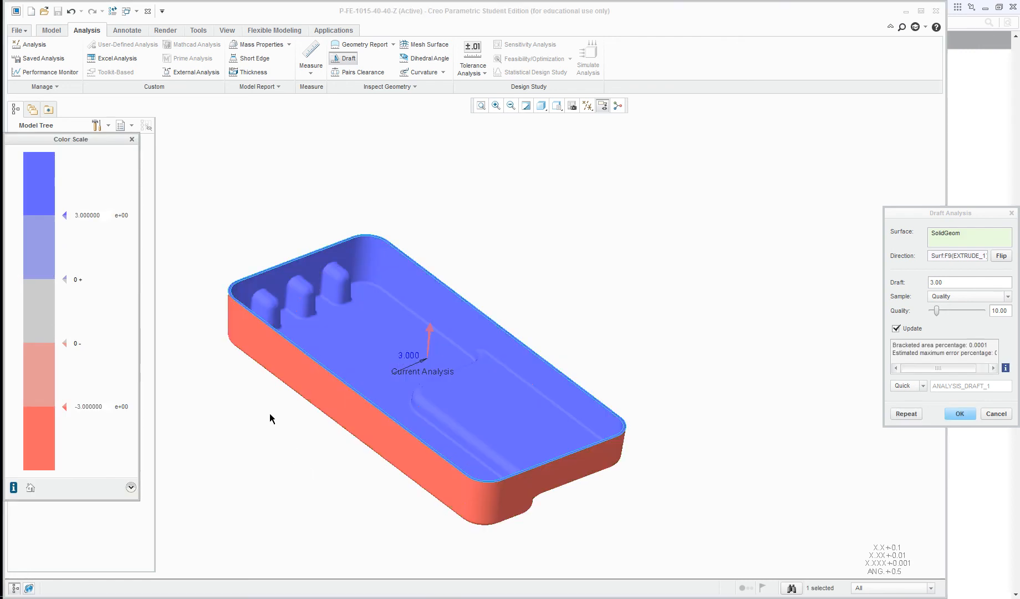
pyautogui.moveTo(274, 408); pyautogui.dragTo(395, 396, button='middle')
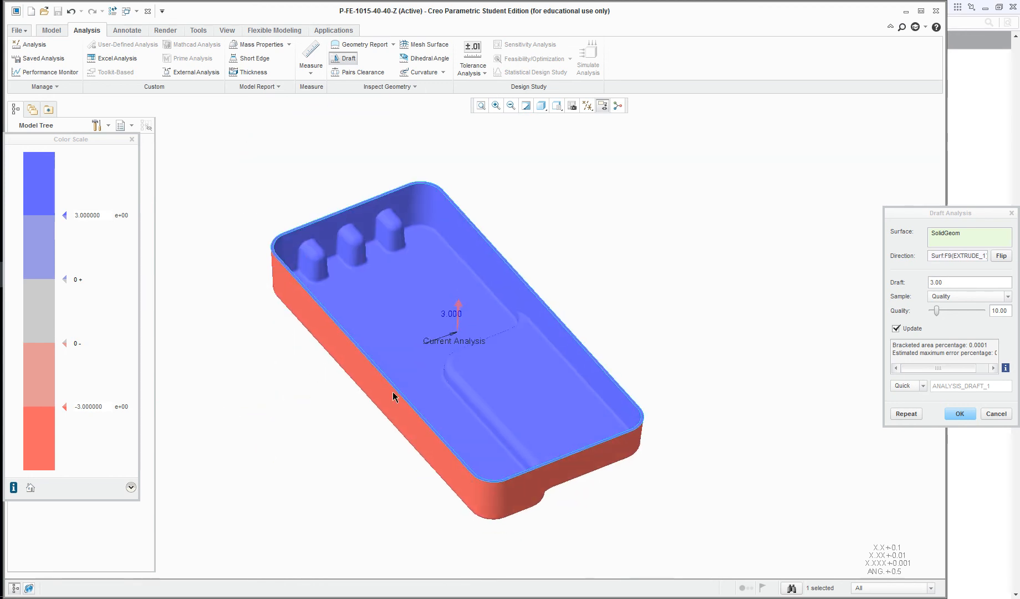
pyautogui.click(967, 416)
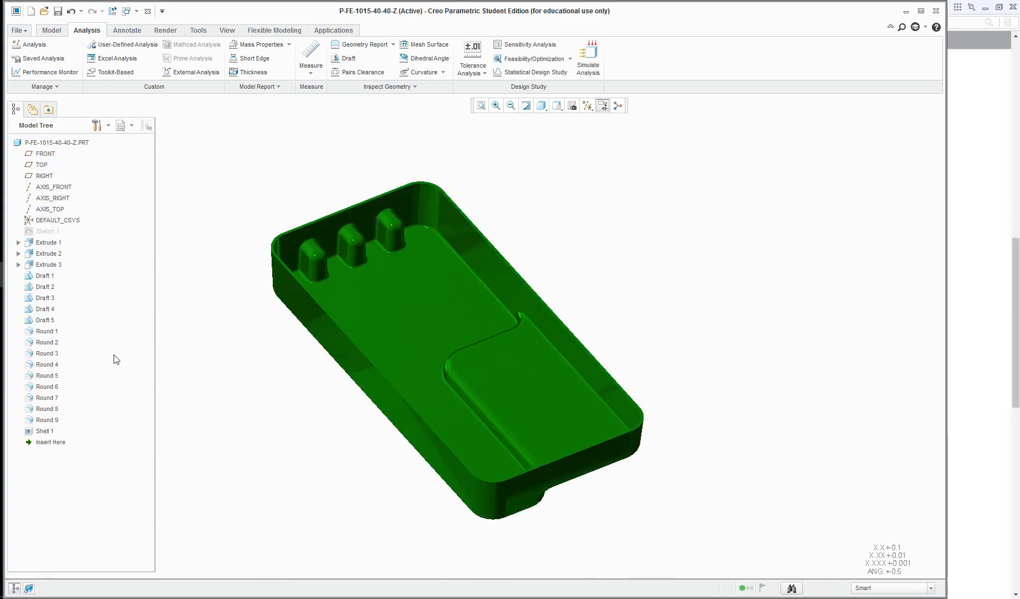